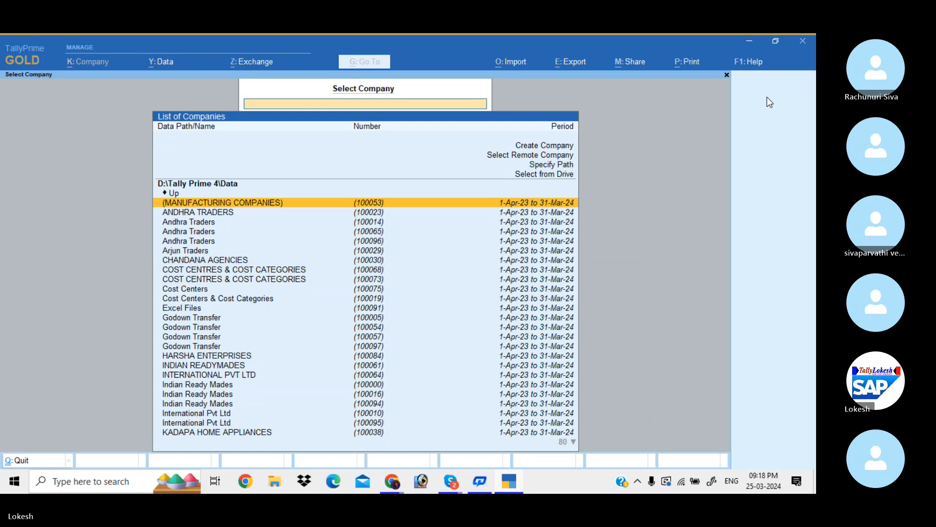
Start creating a new company and name it Brs.
{"action": "key", "text": "Up"}
{"action": "key", "text": "Up"}
{"action": "key", "text": "Up"}
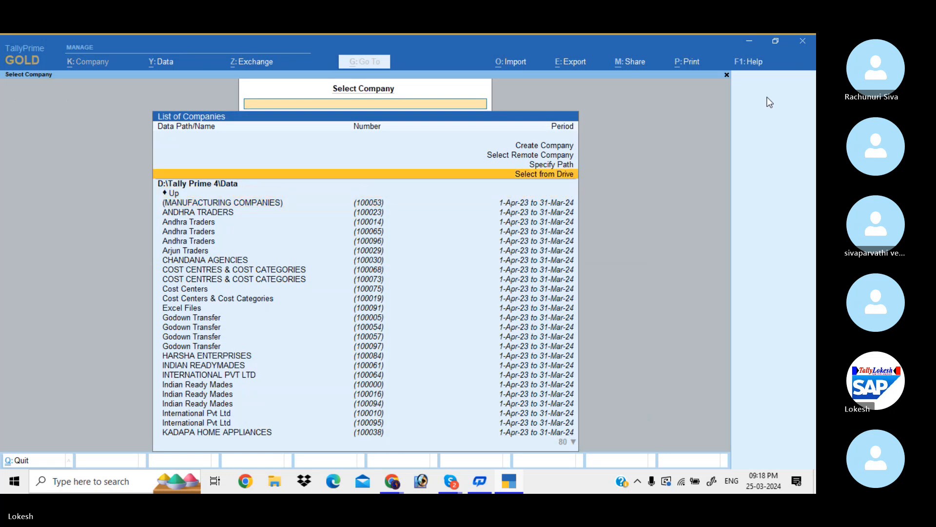
{"action": "key", "text": "Up"}
{"action": "key", "text": "Up"}
{"action": "key", "text": "Up"}
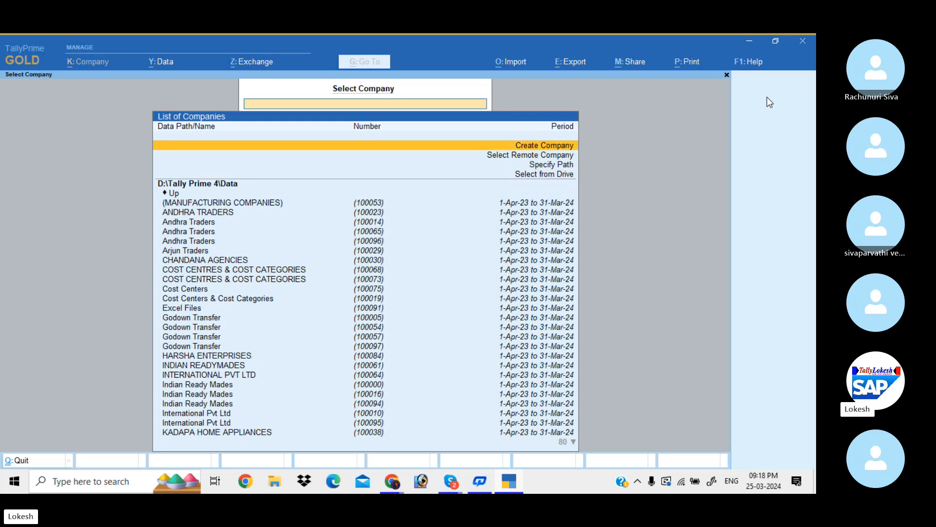
{"action": "key", "text": "Return"}
{"action": "type", "text": "Brs"}
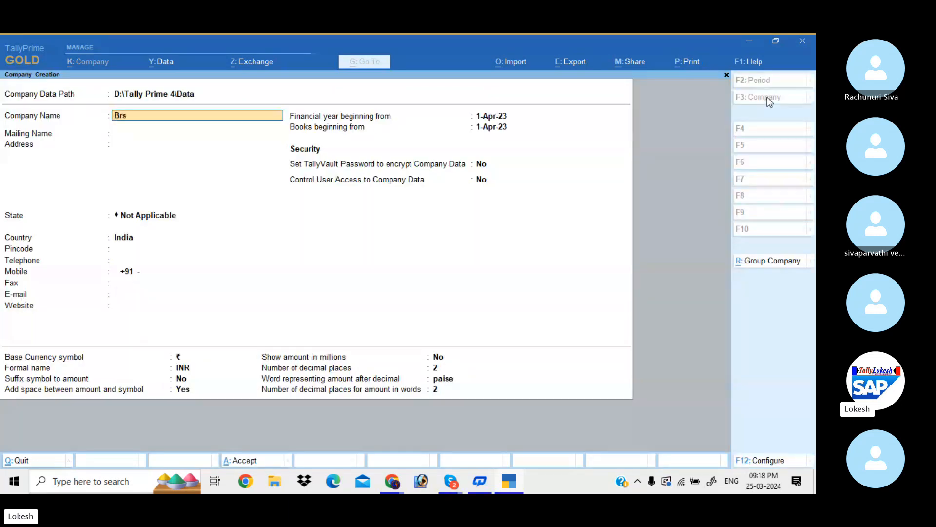
Set the company's state to Andhra Pradesh and save the new company.
{"action": "key", "text": "Return"}
{"action": "key", "text": "Return"}
{"action": "key", "text": "Return"}
{"action": "key", "text": "Down"}
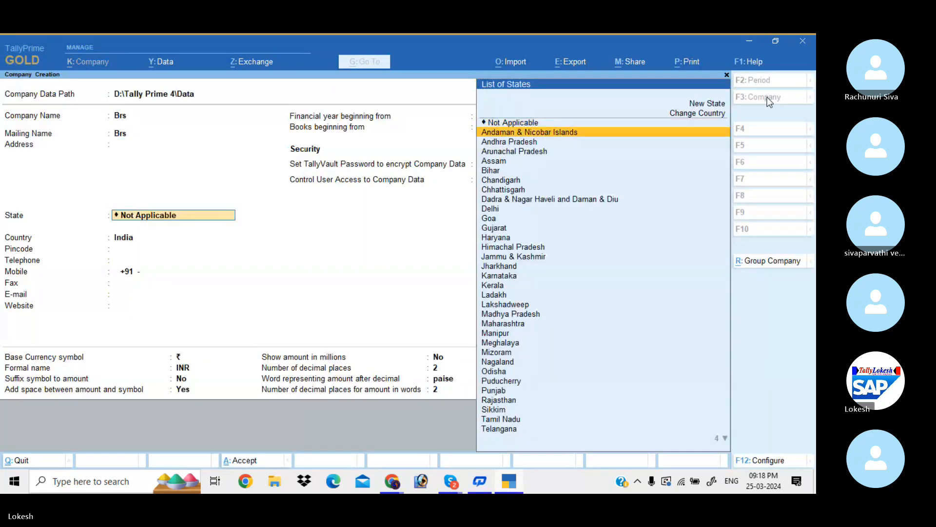
{"action": "key", "text": "Down"}
{"action": "key", "text": "Return"}
{"action": "key", "text": "ctrl"}
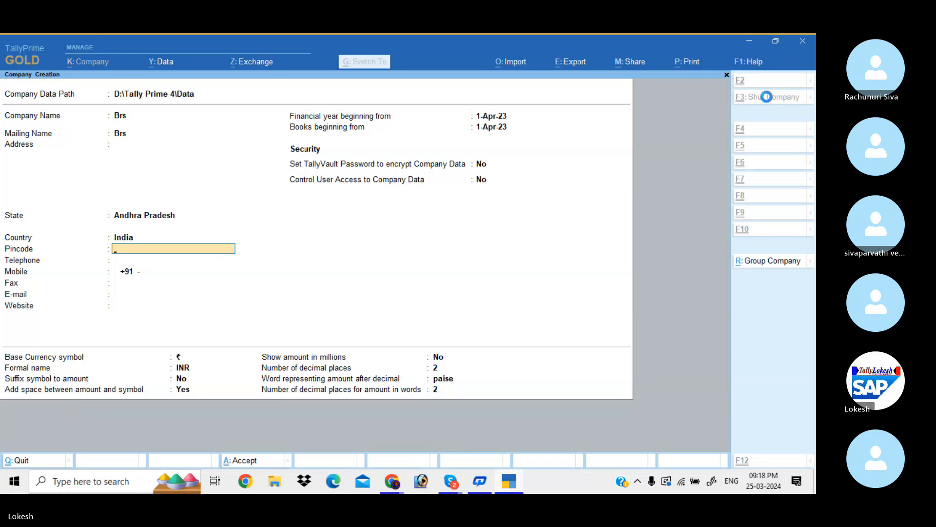
{"action": "key", "text": "ctrl+a"}
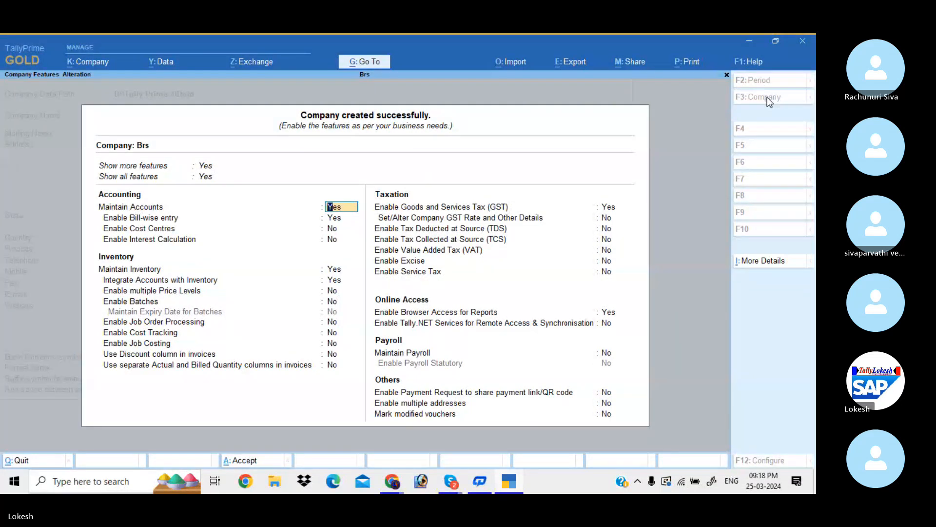
Disable bill-wise entry and inventory maintenance in the company features.
{"action": "key", "text": "Return"}
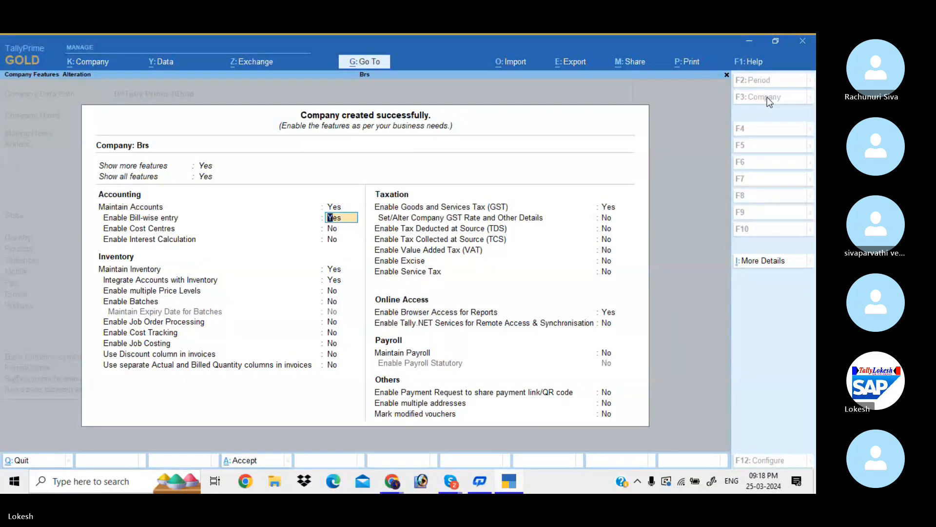
{"action": "type", "text": "n"}
{"action": "key", "text": "Return"}
{"action": "key", "text": "Return"}
{"action": "key", "text": "Return"}
{"action": "type", "text": "n"}
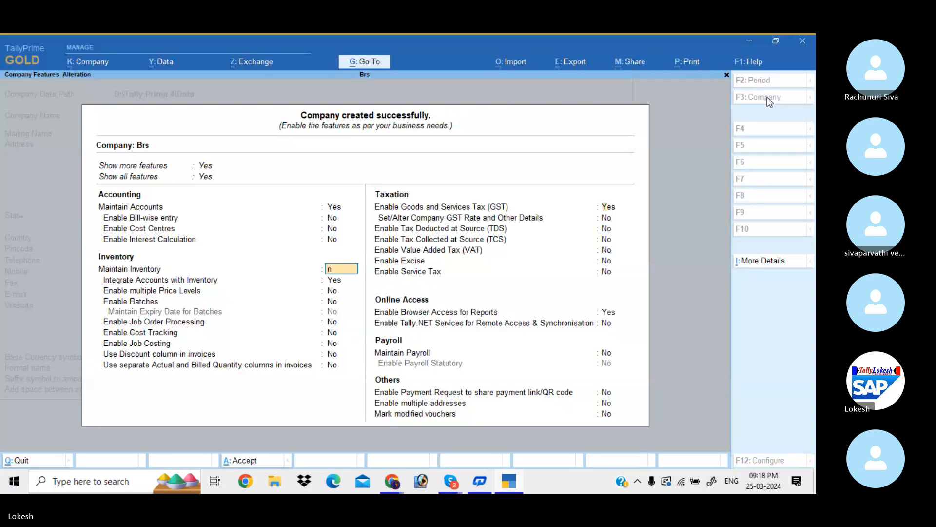
{"action": "key", "text": "Return"}
Disable Goods and Services Tax (GST) in the company features.
{"action": "type", "text": "n"}
{"action": "key", "text": "Return"}
{"action": "key", "text": "Return"}
{"action": "key", "text": "Return"}
{"action": "key", "text": "Return"}
{"action": "key", "text": "Return"}
{"action": "key", "text": "Return"}
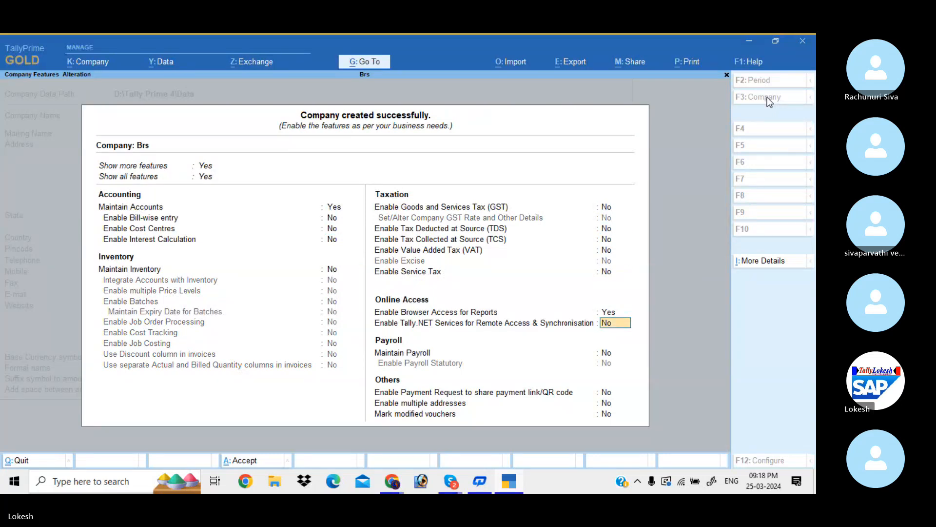
Disable browser access for reports and save the company features.
{"action": "key", "text": "Up"}
{"action": "type", "text": "n"}
{"action": "key", "text": "Return"}
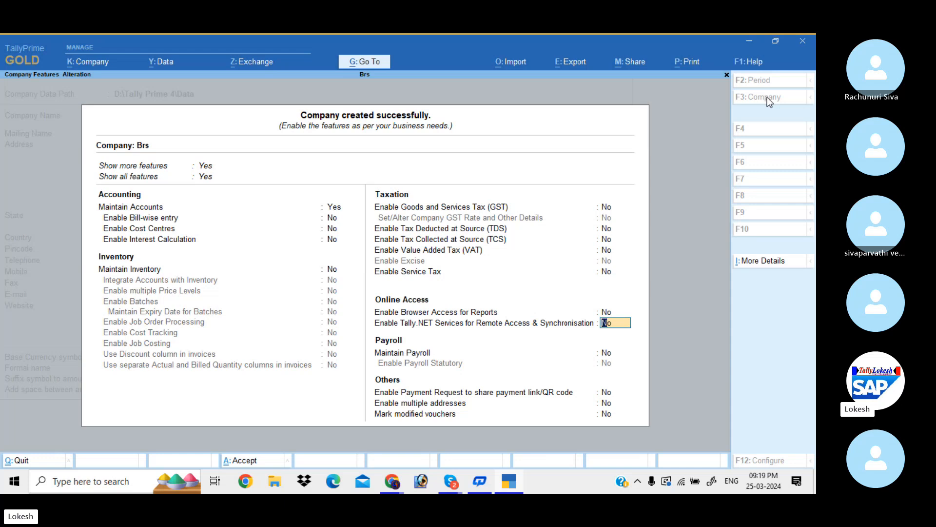
{"action": "key", "text": "Return"}
{"action": "key", "text": "Return"}
{"action": "key", "text": "Return"}
{"action": "key", "text": "Return"}
{"action": "key", "text": "Return"}
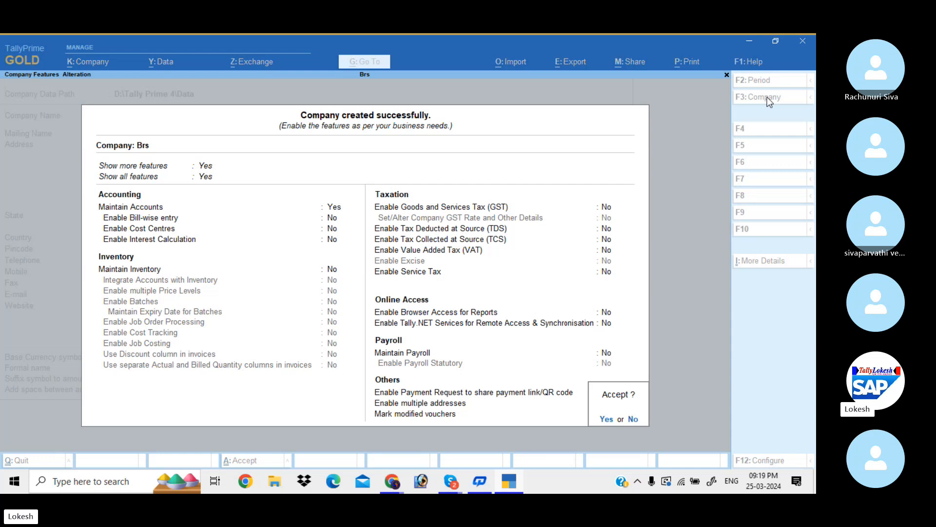
{"action": "key", "text": "Return"}
Start a Receipt voucher and set its date to 1-Apr-23.
{"action": "key", "text": "Down"}
{"action": "key", "text": "Down"}
{"action": "key", "text": "Down"}
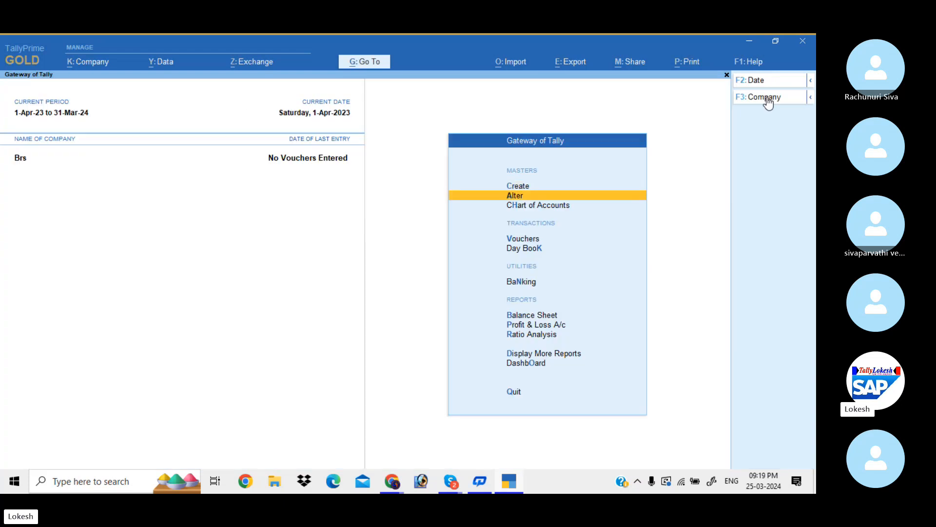
{"action": "key", "text": "Return"}
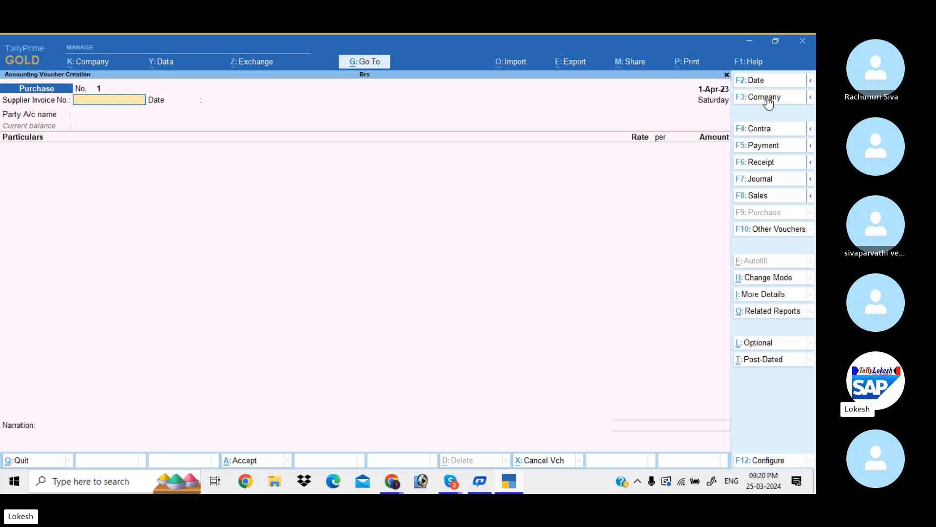
{"action": "left_click", "coordinate": [774, 164]}
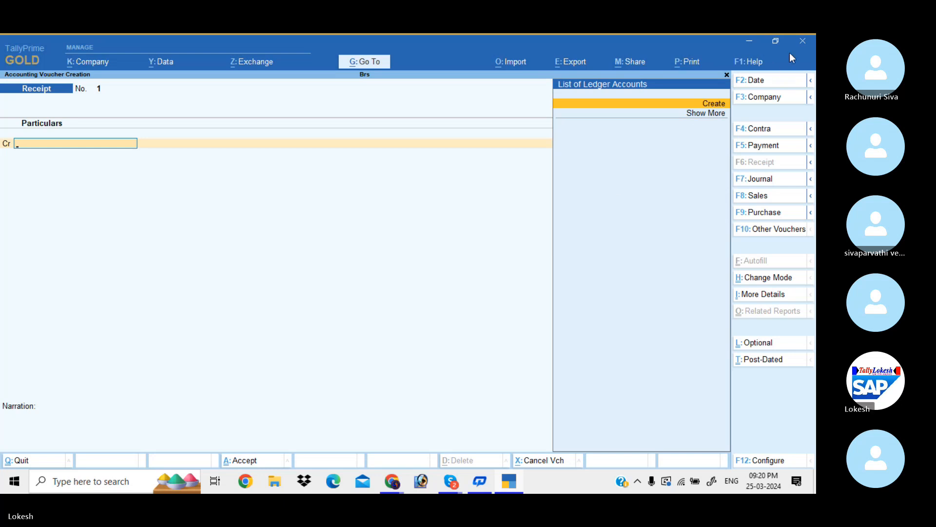
{"action": "left_click", "coordinate": [772, 82]}
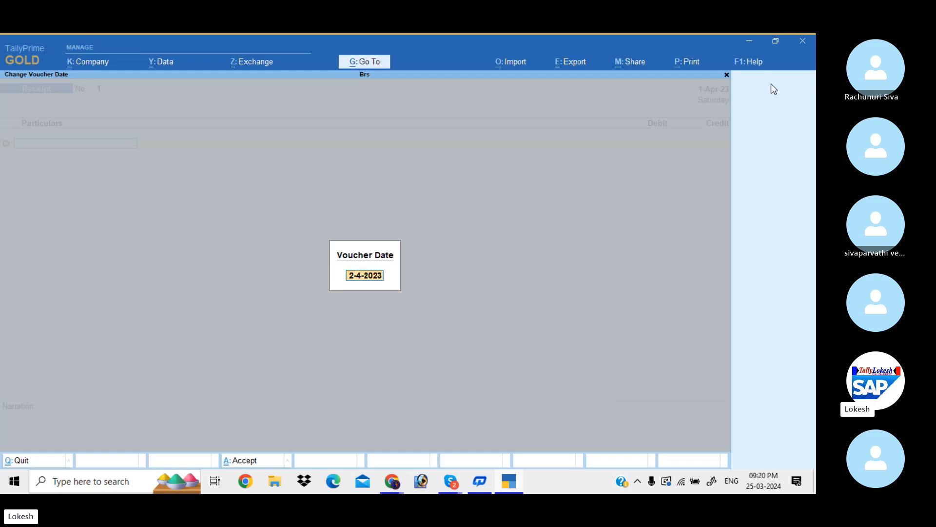
{"action": "type", "text": "1-4"}
{"action": "key", "text": "Return"}
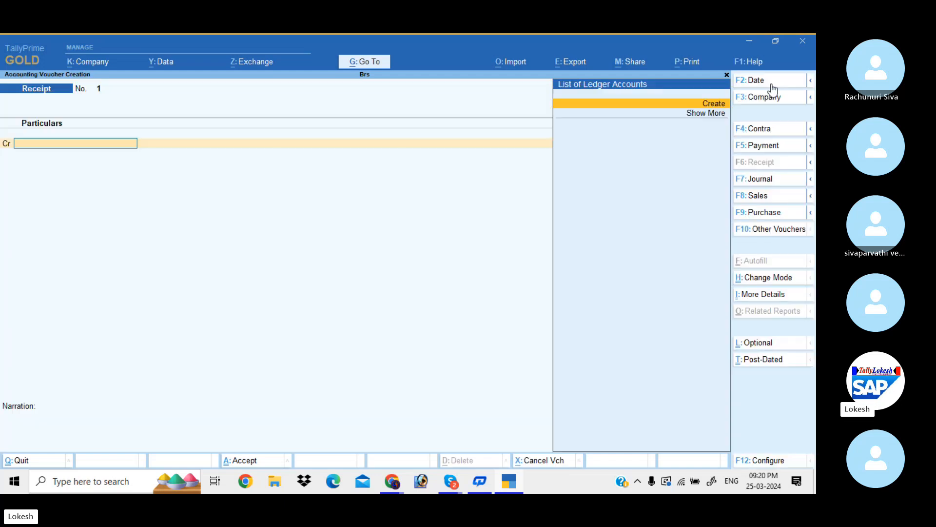
Create a ledger for the first credit line, named with the first partner's name followed by Capital.
{"action": "key", "text": "Return"}
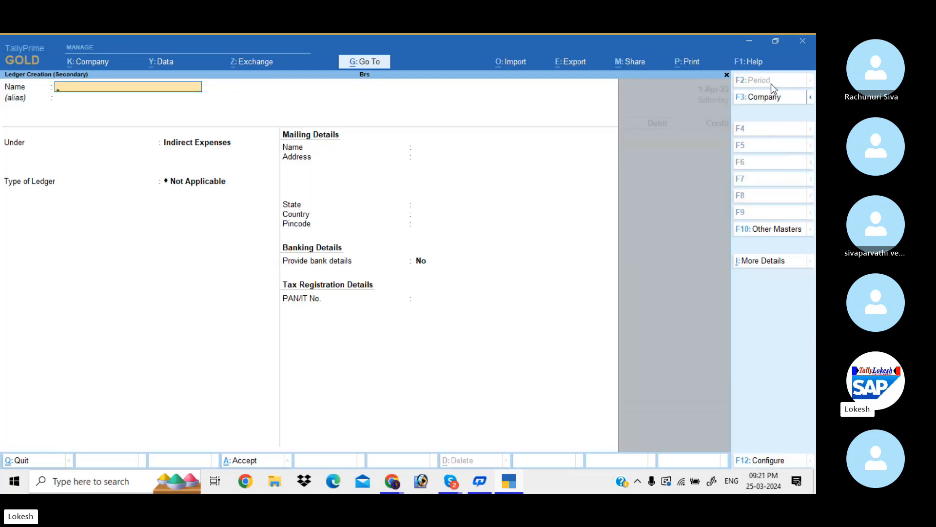
{"action": "type", "text": "Cap"}
{"action": "key", "text": "BackSpace"}
{"action": "key", "text": "BackSpace"}
{"action": "key", "text": "BackSpace"}
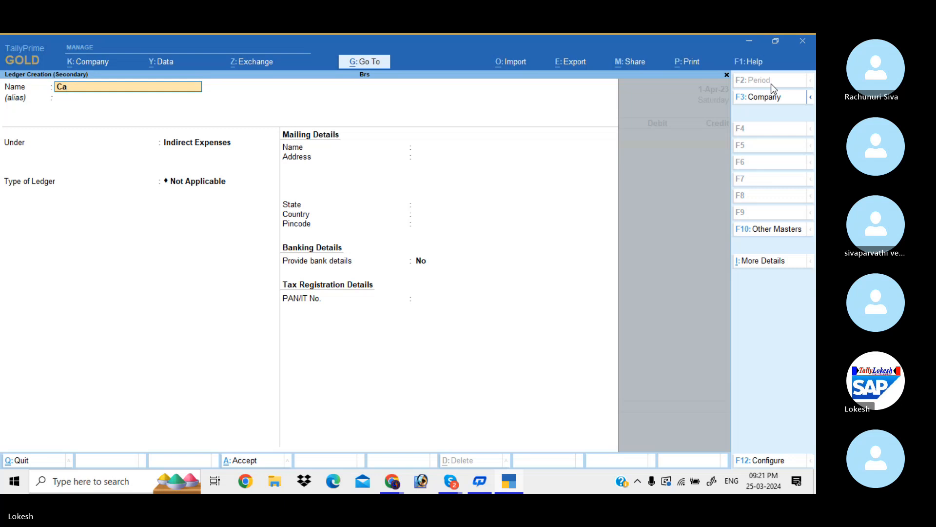
{"action": "type", "text": "Wasim Capital"}
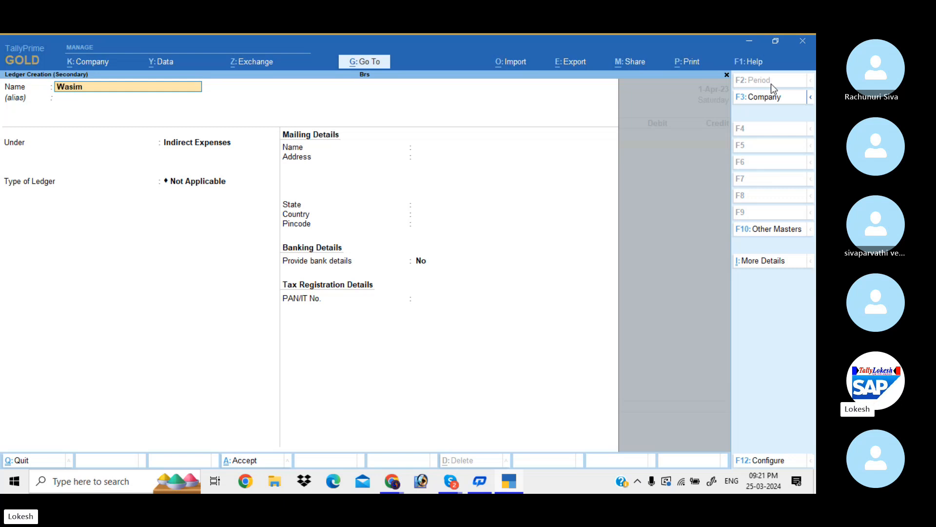
{"action": "key", "text": "Return"}
{"action": "key", "text": "Return"}
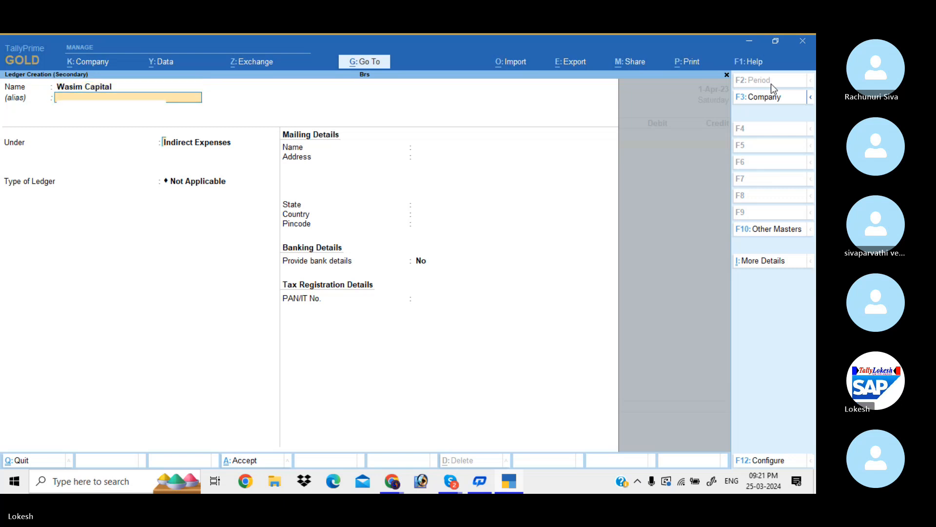
Place the first partner's ledger under the Capital Account group and save it.
{"action": "type", "text": "Cas"}
{"action": "key", "text": "BackSpace"}
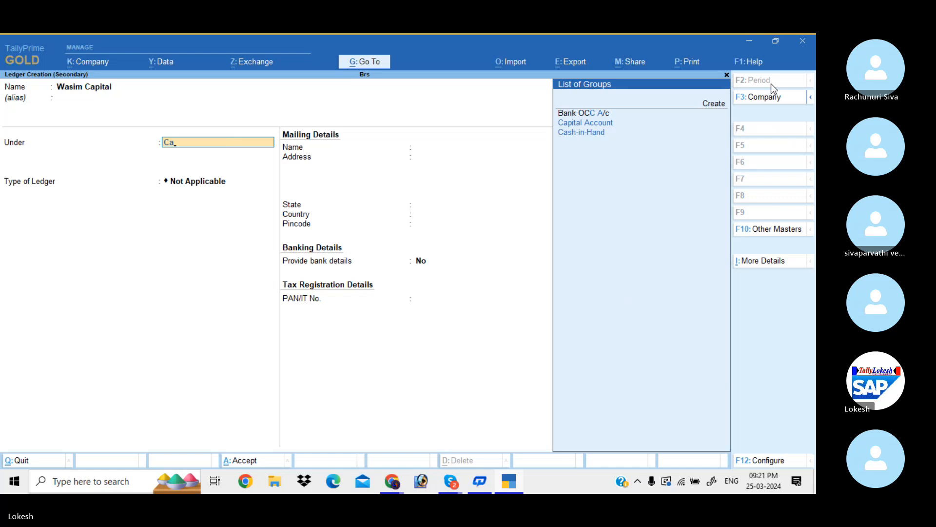
{"action": "key", "text": "Down"}
{"action": "key", "text": "Return"}
{"action": "key", "text": "Return"}
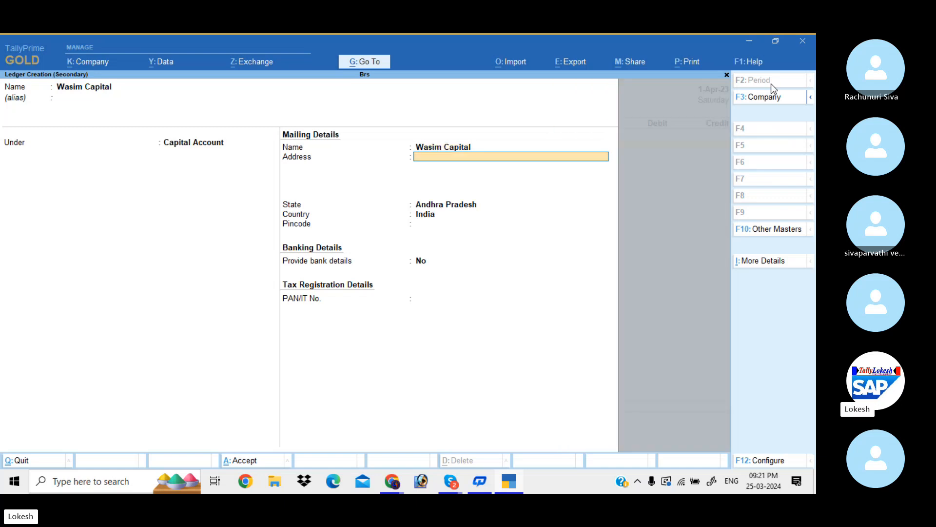
{"action": "key", "text": "ctrl+a"}
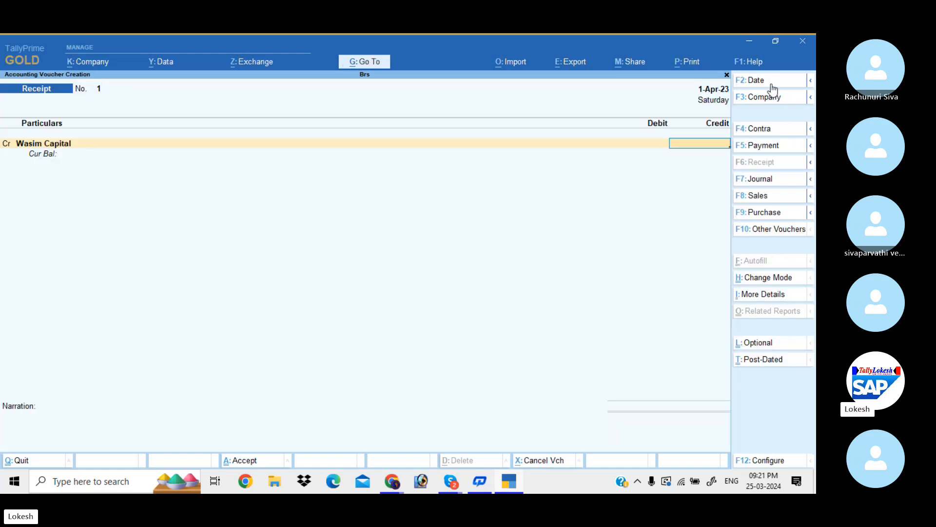
Credit the first partner's capital ledger with 300000 in the receipt voucher.
{"action": "type", "text": "300000"}
{"action": "key", "text": "Return"}
{"action": "key", "text": "Return"}
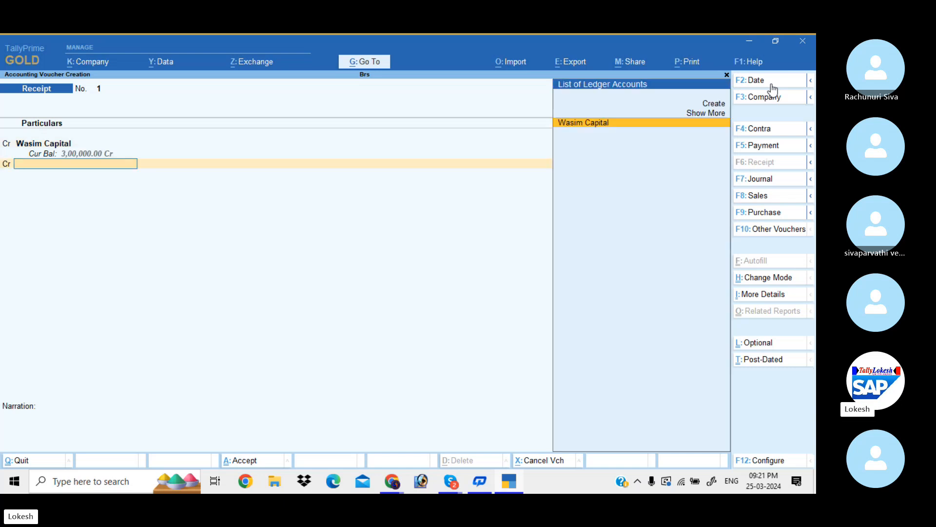
Create a second partner's capital ledger under Capital Account for the next credit line.
{"action": "key", "text": "alt+c"}
{"action": "type", "text": "Murali"}
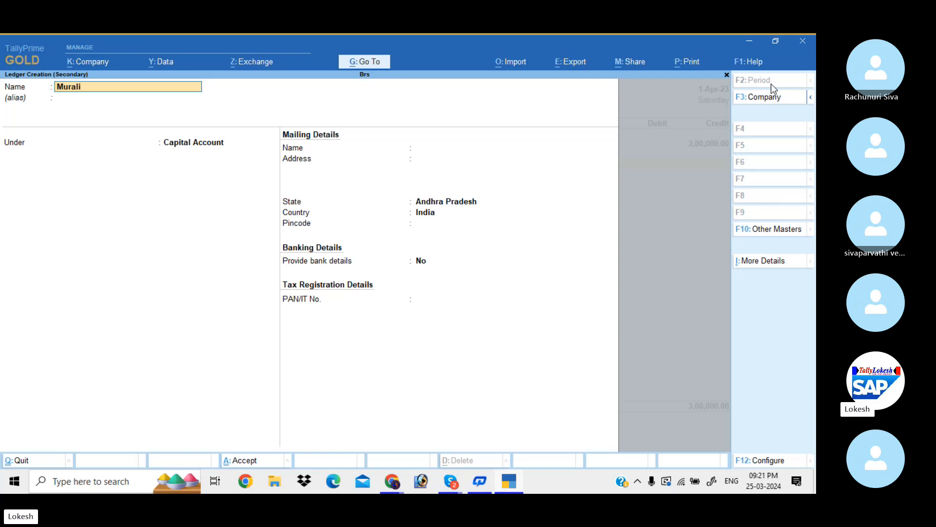
{"action": "type", "text": " Capital"}
{"action": "key", "text": "Return"}
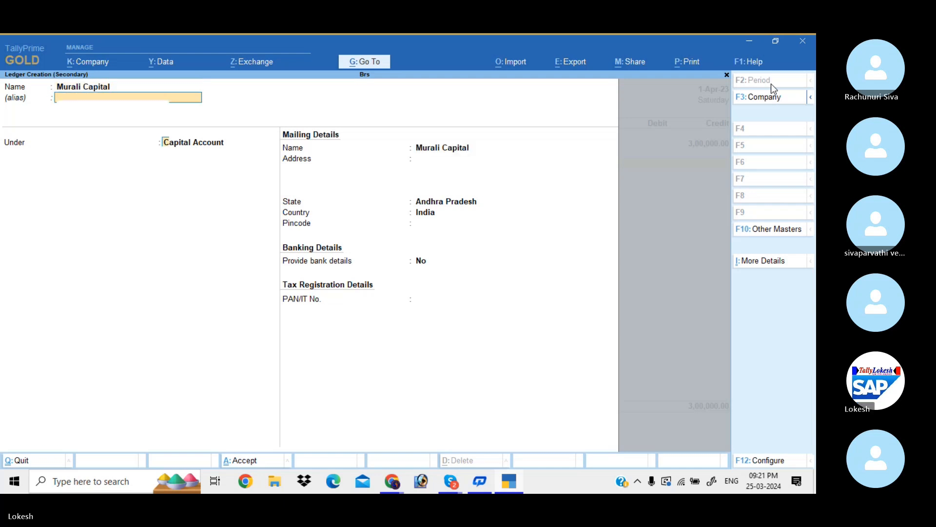
{"action": "key", "text": "ctrl+a"}
Credit the second partner's capital ledger with 500000.
{"action": "type", "text": "50000"}
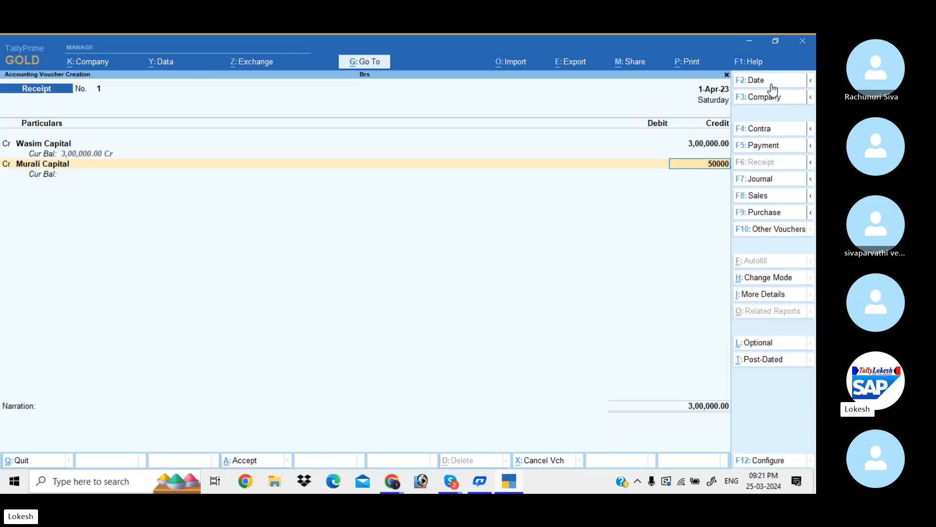
{"action": "key", "text": "Return"}
{"action": "key", "text": "BackSpace"}
{"action": "type", "text": "500000"}
{"action": "key", "text": "Return"}
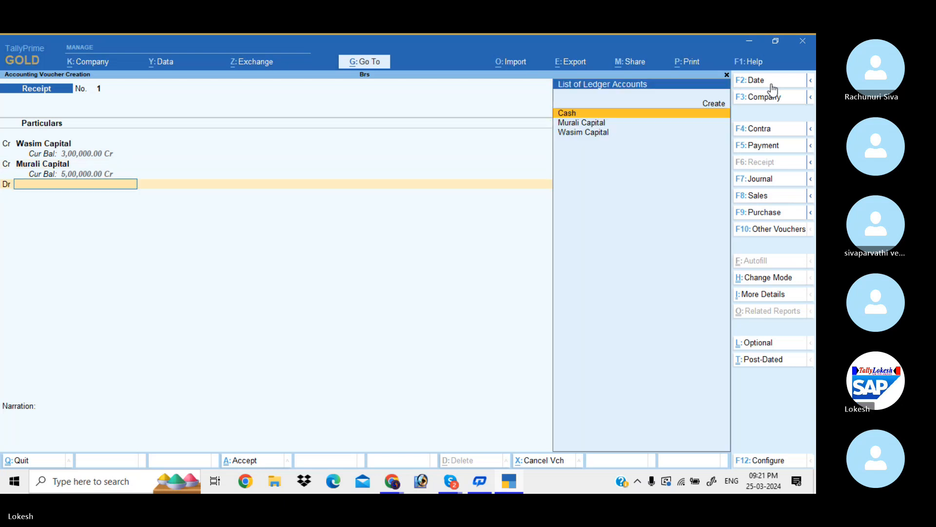
Create a Union Bank ledger under Bank Accounts for the debit line and save the receipt voucher.
{"action": "key", "text": "alt+c"}
{"action": "type", "text": "Unio"}
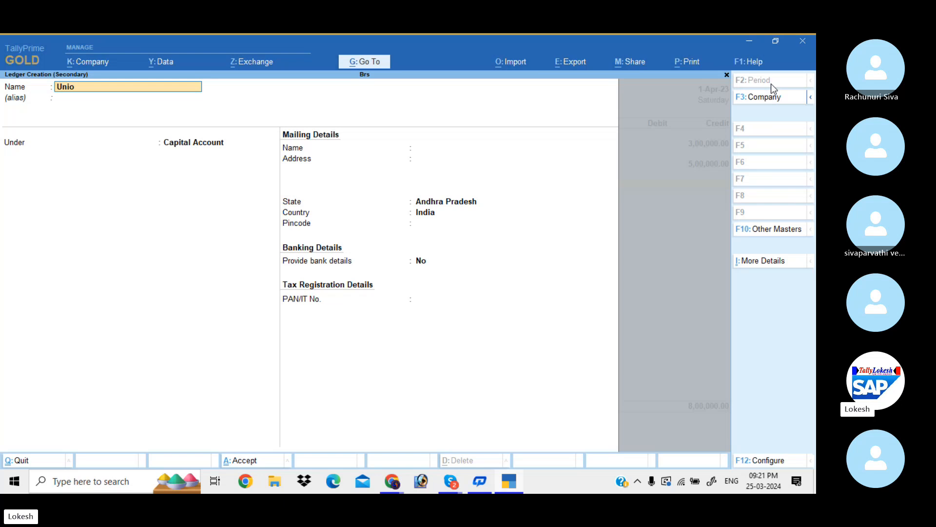
{"action": "type", "text": "n Bank"}
{"action": "key", "text": "BackSpace"}
{"action": "key", "text": "BackSpace"}
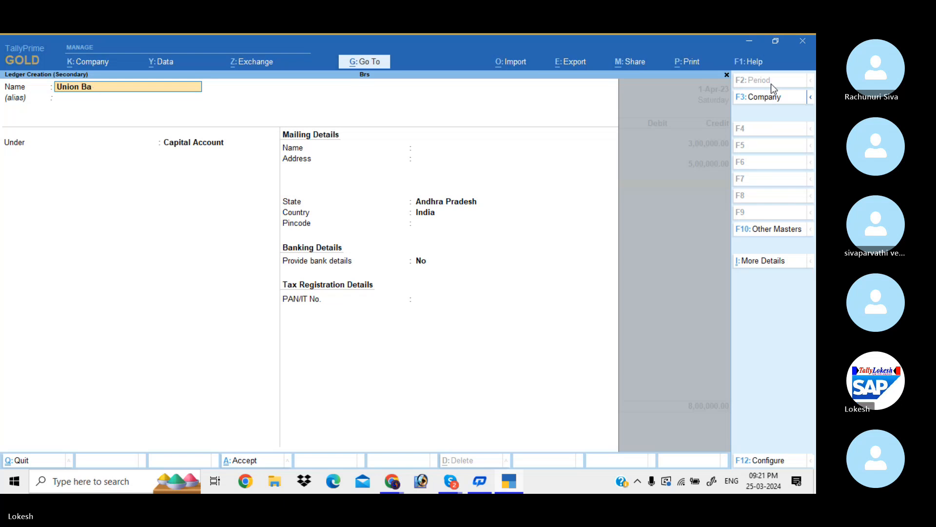
{"action": "type", "text": "nk"}
{"action": "key", "text": "Return"}
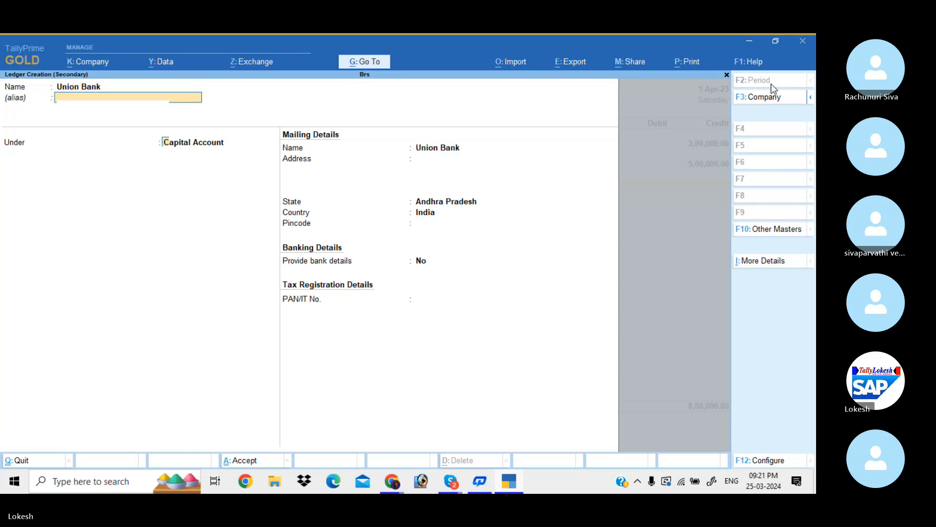
{"action": "type", "text": "Ba"}
{"action": "key", "text": "Return"}
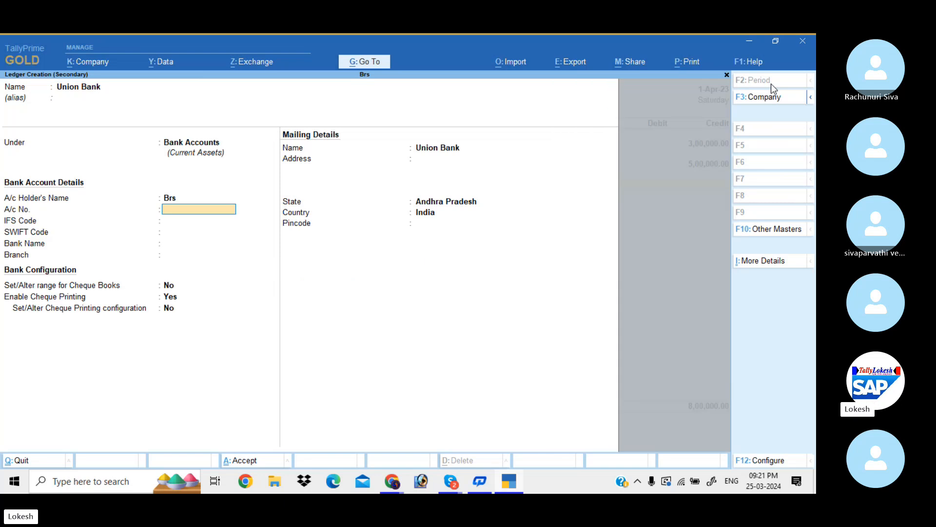
{"action": "key", "text": "ctrl+a"}
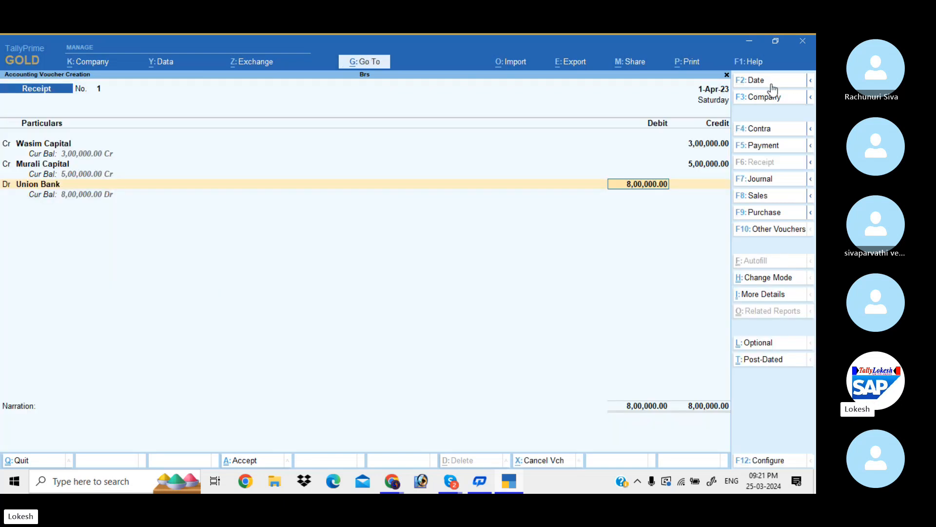
{"action": "key", "text": "ctrl+a"}
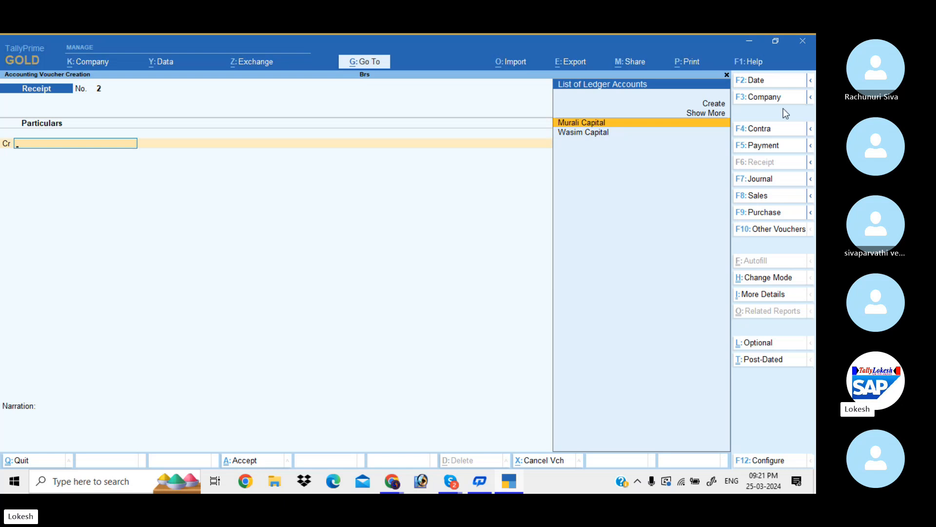
Start a payment voucher and set its date to 2-4.
{"action": "left_click", "coordinate": [770, 79]}
{"action": "type", "text": "2-4"}
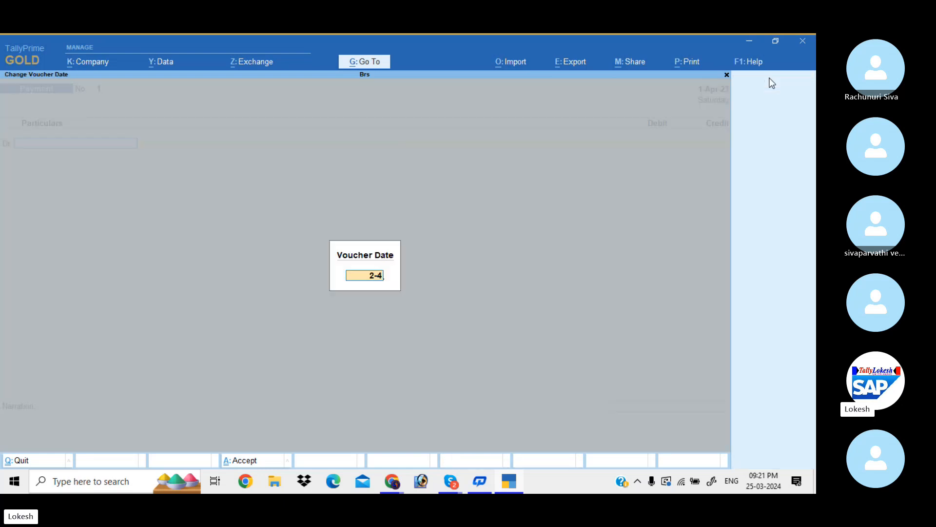
{"action": "key", "text": "Return"}
Create a Furniture ledger under Fixed Assets for the payment voucher's debit line.
{"action": "key", "text": "alt+c"}
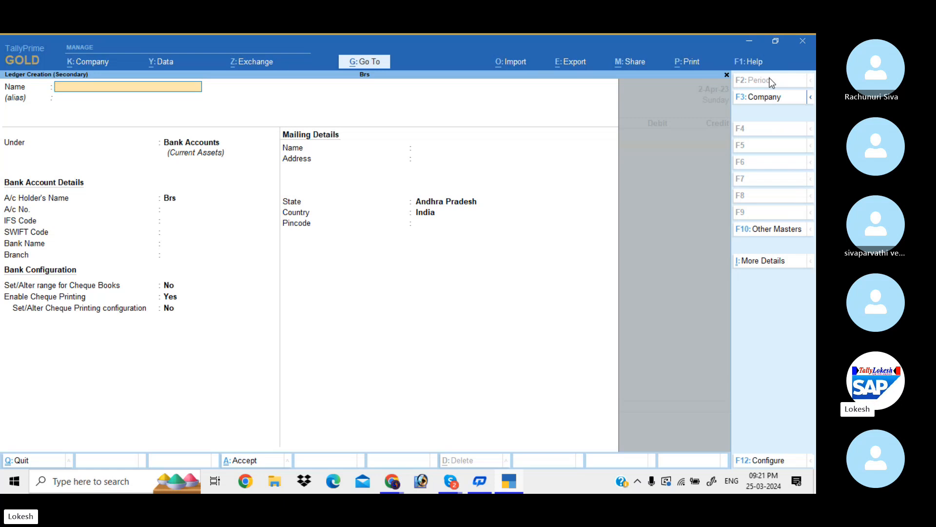
{"action": "type", "text": "rniture"}
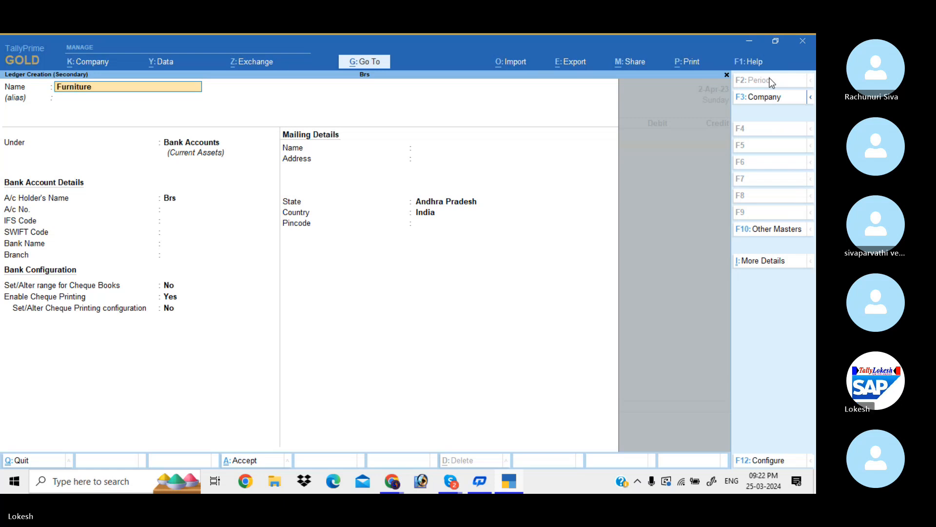
{"action": "key", "text": "Return"}
{"action": "key", "text": "Return"}
{"action": "type", "text": "f"}
{"action": "key", "text": "Return"}
{"action": "key", "text": "ctrl+a"}
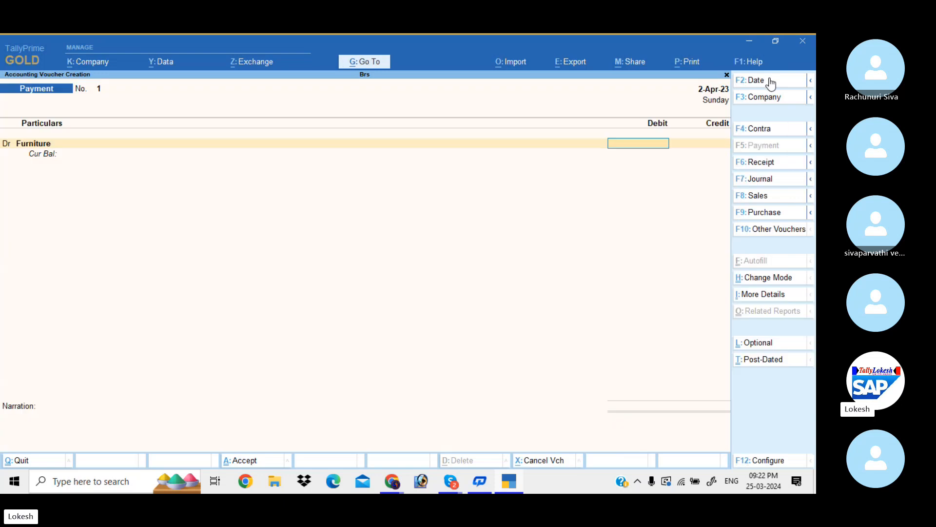
Debit the Furniture ledger with 50000 in the payment voucher.
{"action": "type", "text": "5000"}
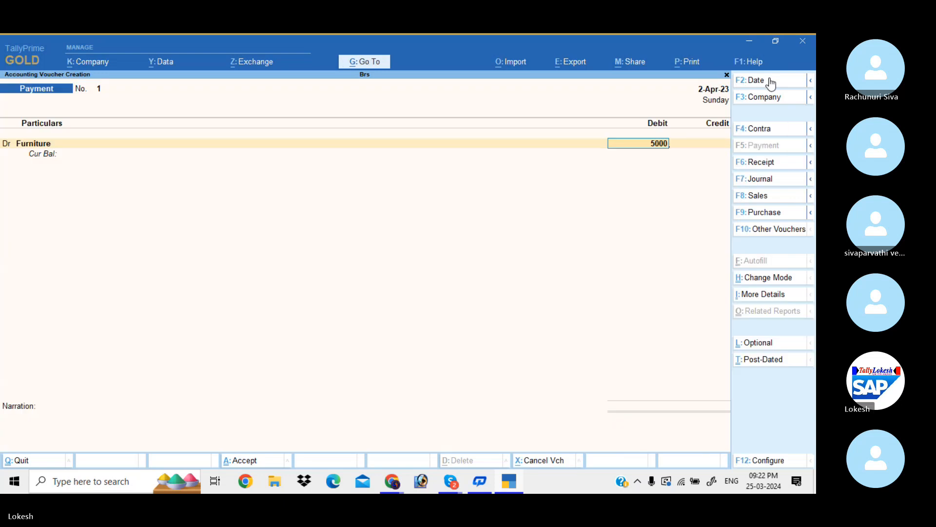
{"action": "key", "text": "Return"}
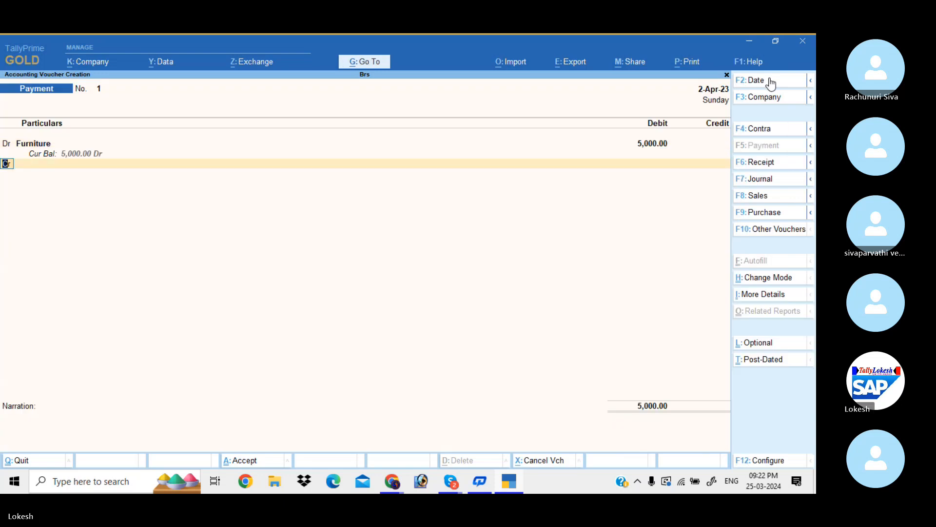
{"action": "key", "text": "BackSpace"}
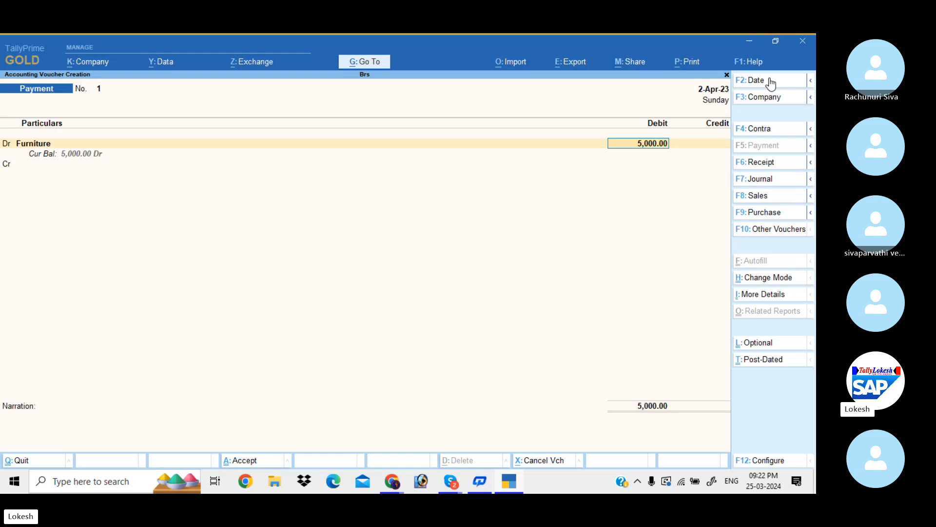
{"action": "type", "text": "50000"}
{"action": "key", "text": "Return"}
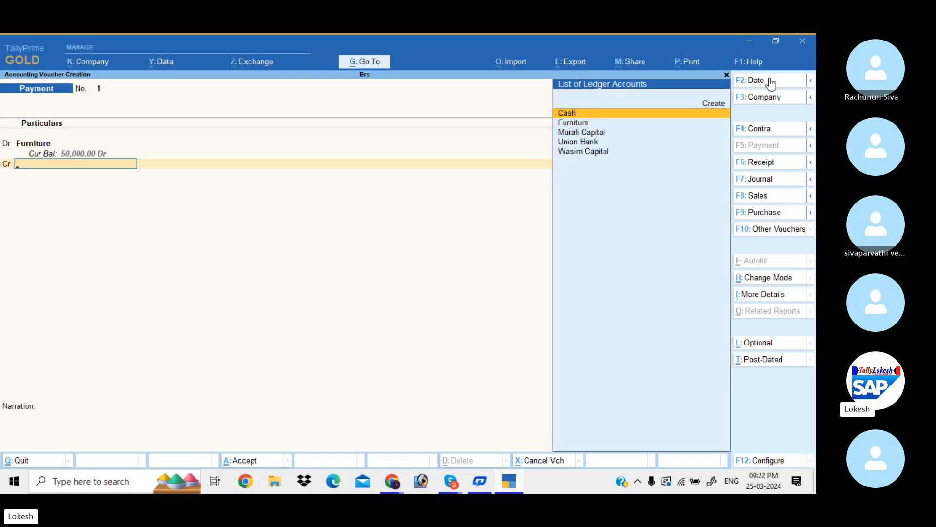
Credit Union Bank for the furniture payment, keep the default bank allocation and save the voucher.
{"action": "key", "text": "Down"}
{"action": "key", "text": "Down"}
{"action": "key", "text": "Down"}
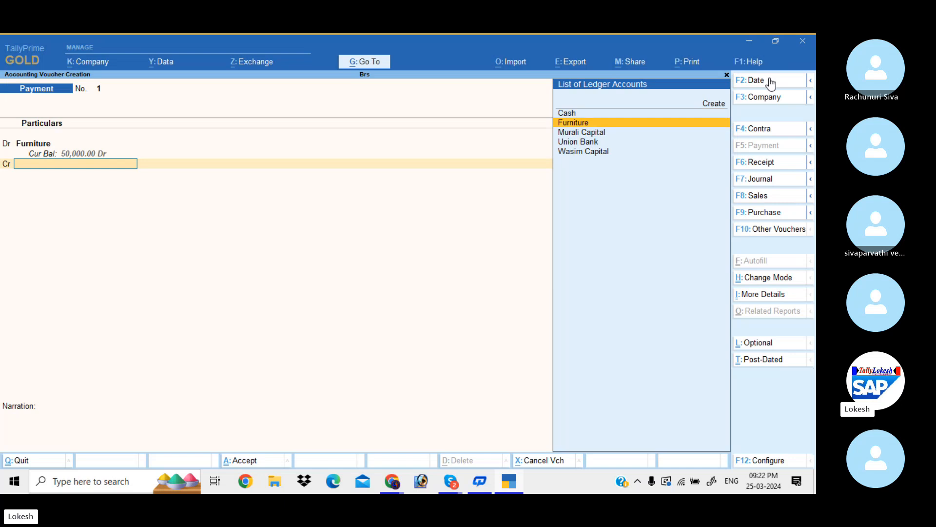
{"action": "key", "text": "Return"}
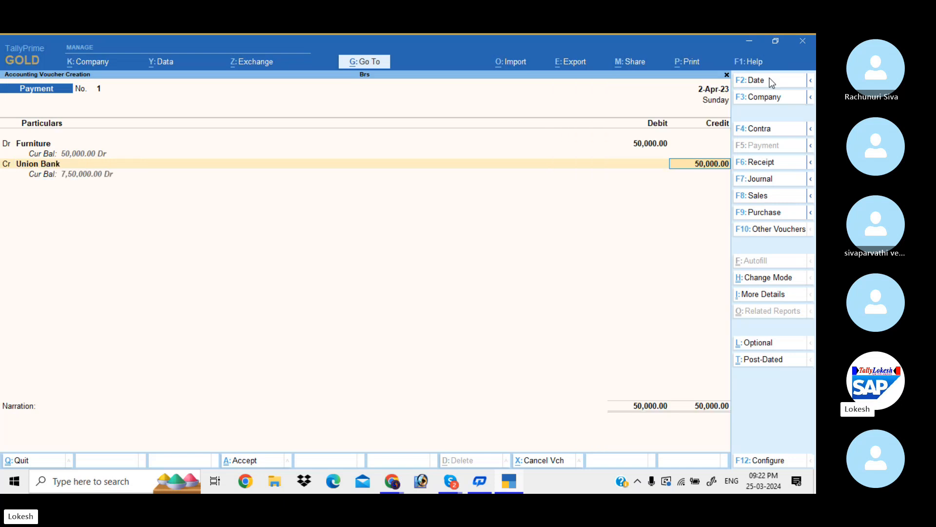
{"action": "key", "text": "Return"}
{"action": "key", "text": "Return"}
{"action": "key", "text": "Return"}
{"action": "key", "text": "Return"}
{"action": "key", "text": "Return"}
{"action": "key", "text": "Return"}
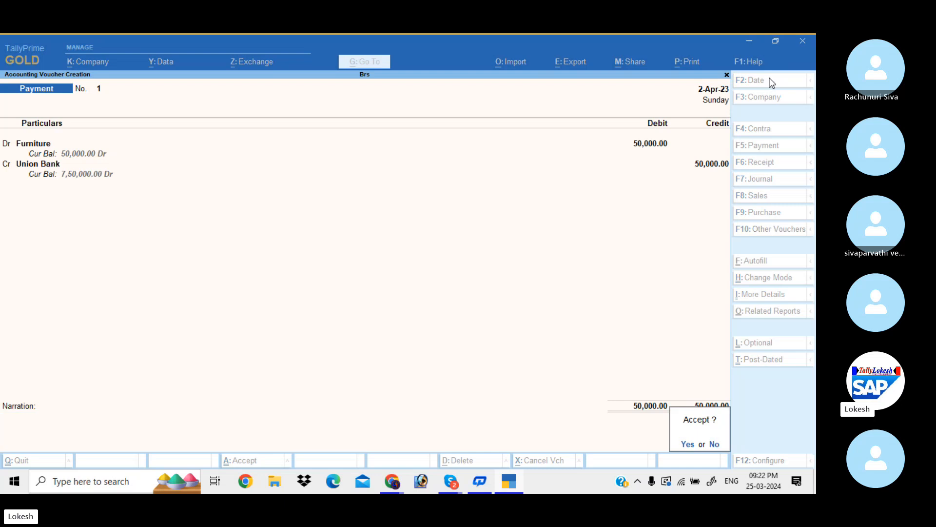
{"action": "key", "text": "Return"}
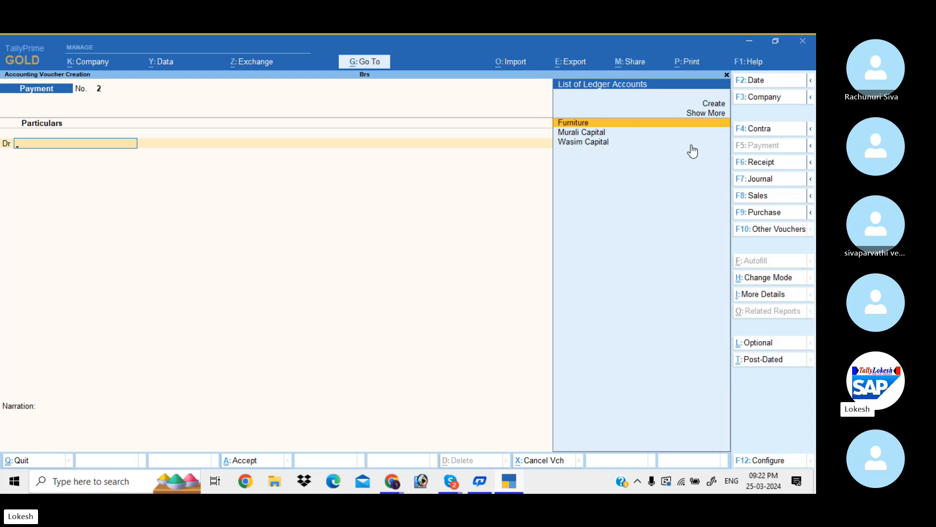
Create a ledger named Advance Office Buidling under Current Assets for the next payment voucher's debit line.
{"action": "key", "text": "alt+c"}
{"action": "type", "text": "Ad"}
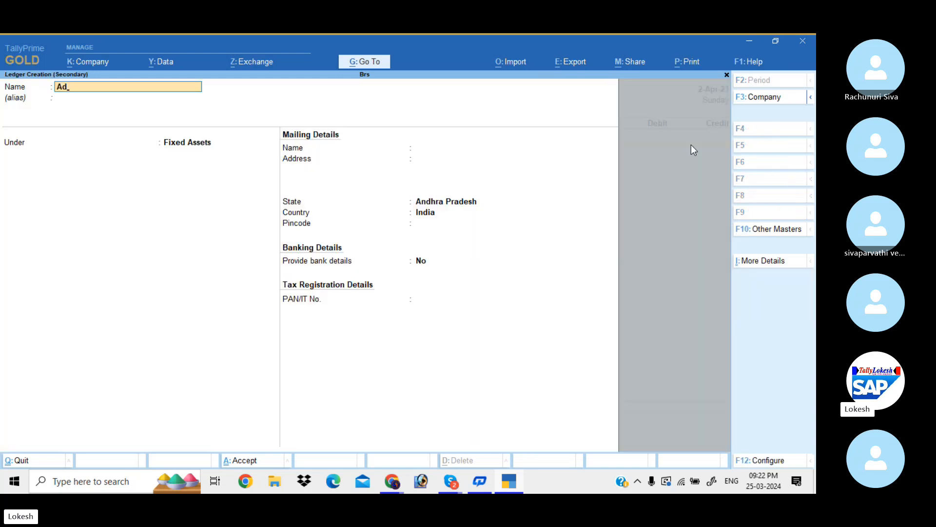
{"action": "type", "text": "vance"}
{"action": "type", "text": "A"}
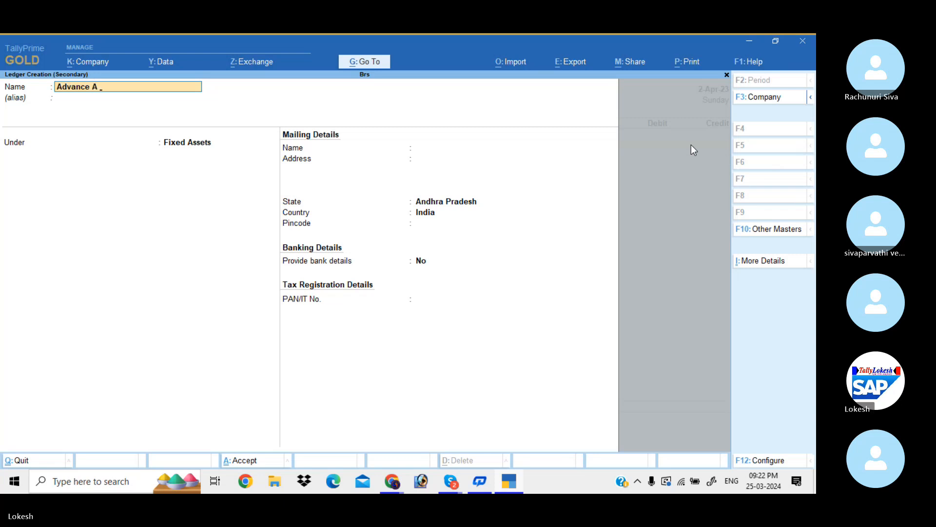
{"action": "key", "text": "BackSpace"}
{"action": "type", "text": "a"}
{"action": "key", "text": "BackSpace"}
{"action": "type", "text": "office Buidling"}
{"action": "key", "text": "Return"}
{"action": "type", "text": "cu"}
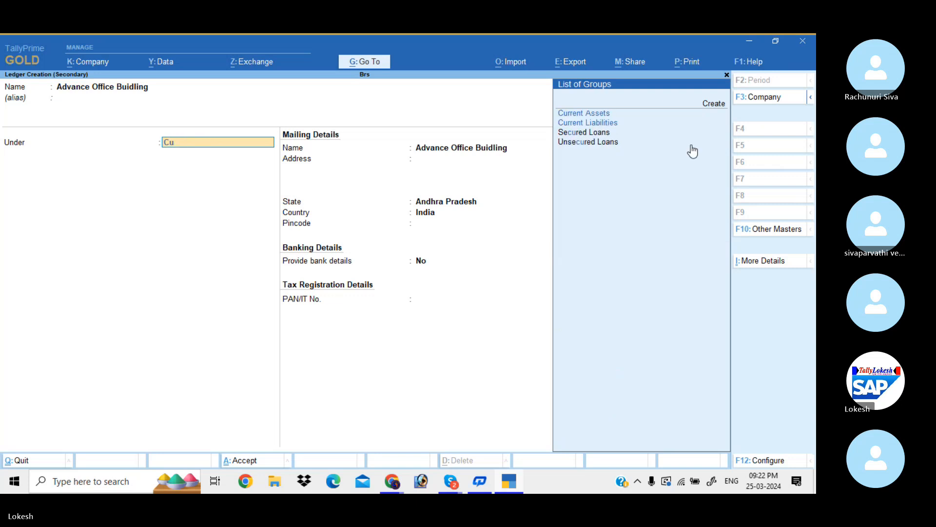
{"action": "key", "text": "Return"}
{"action": "key", "text": "ctrl+a"}
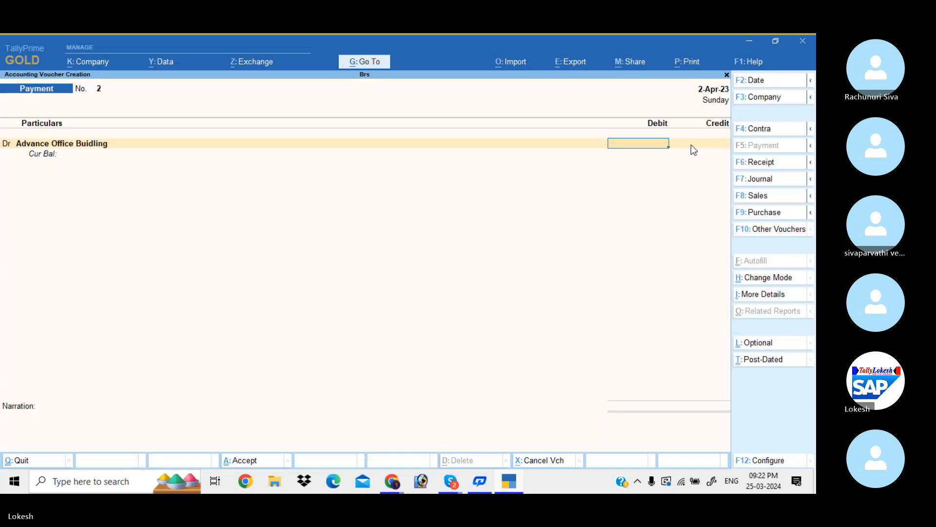
Debit the Advance Office Buidling ledger with 100000 and choose Union Bank as the credit ledger.
{"action": "type", "text": "100000"}
{"action": "key", "text": "Return"}
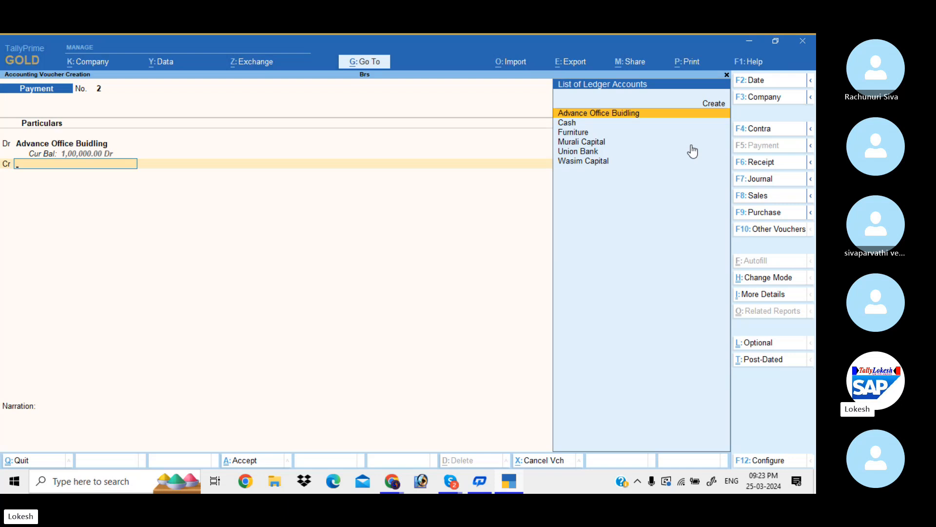
{"action": "type", "text": "U"}
{"action": "key", "text": "Return"}
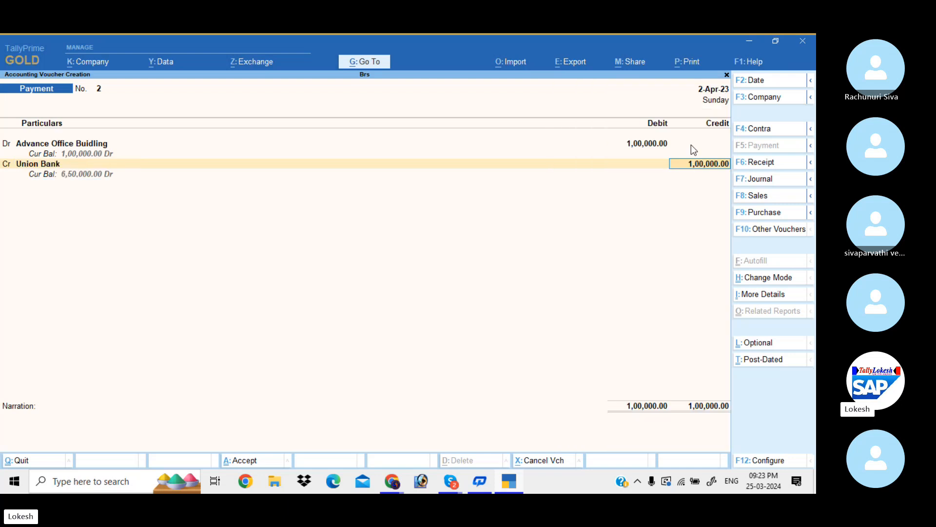
Keep the default Union Bank allocation for the office advance and save the payment voucher.
{"action": "key", "text": "Return"}
{"action": "key", "text": "Return"}
{"action": "key", "text": "Return"}
{"action": "key", "text": "Return"}
{"action": "key", "text": "Return"}
{"action": "key", "text": "Return"}
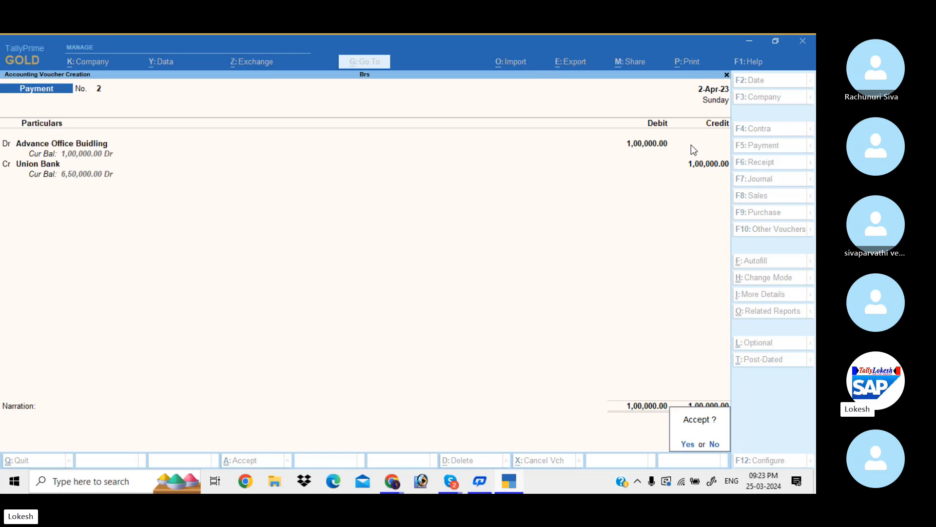
{"action": "key", "text": "Return"}
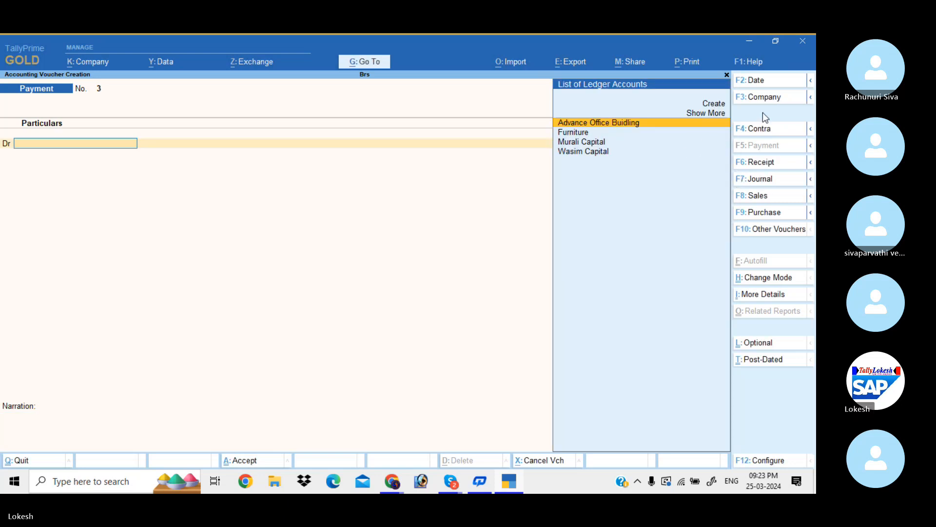
Start a contra voucher and credit Union Bank with 50000, keeping the default cheque allocation.
{"action": "left_click", "coordinate": [764, 130]}
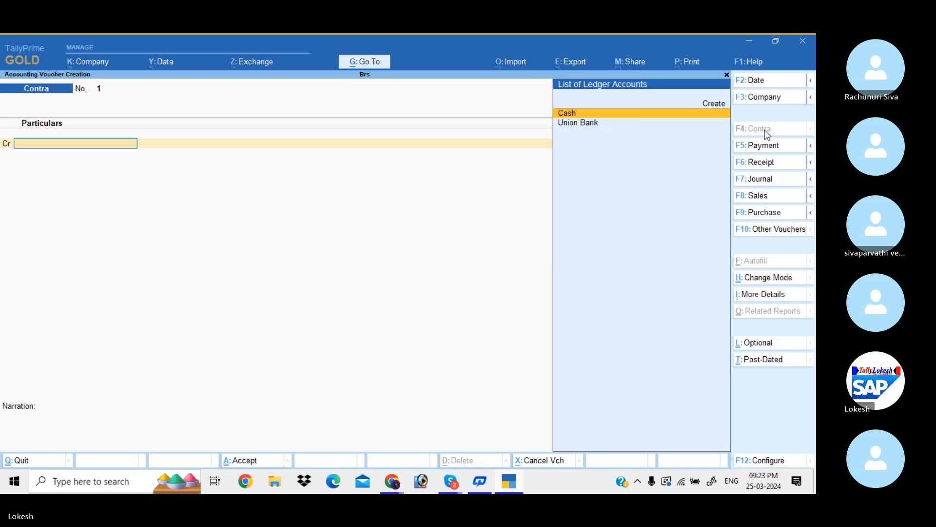
{"action": "key", "text": "Down"}
{"action": "key", "text": "Return"}
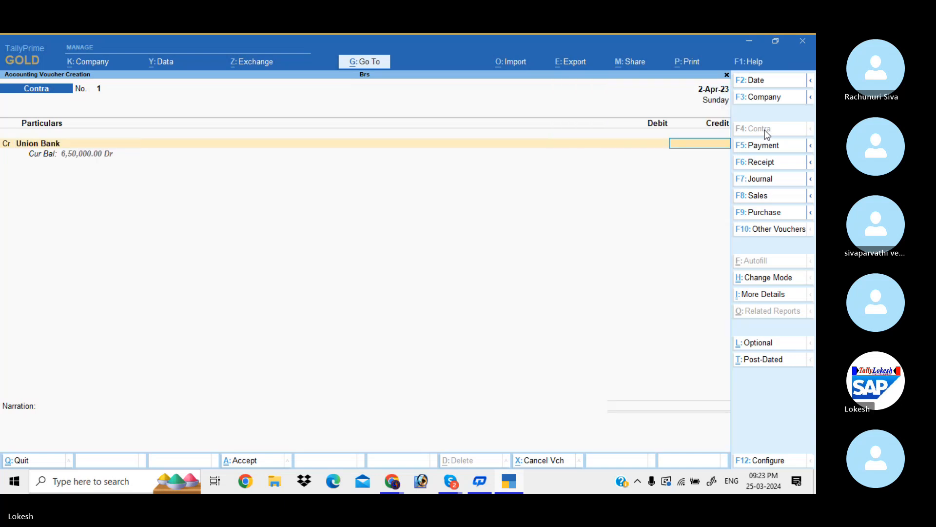
{"action": "type", "text": "50000"}
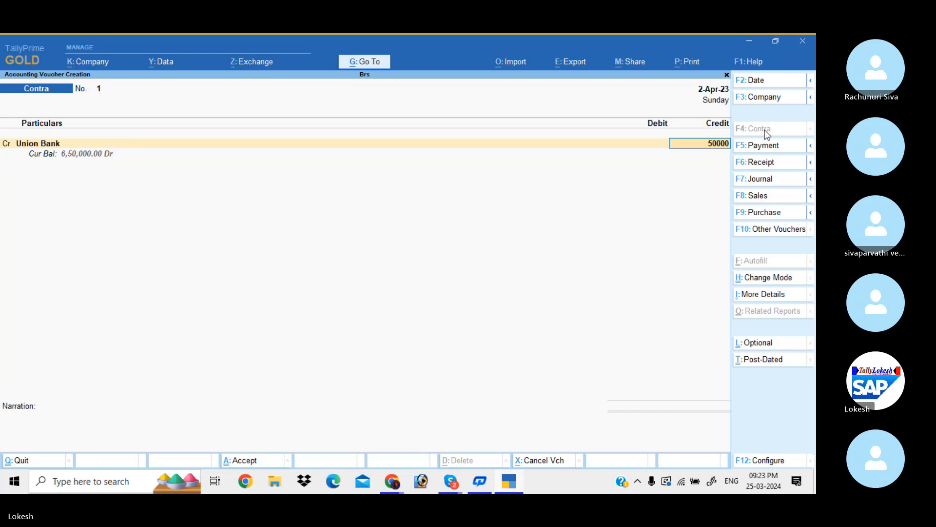
{"action": "key", "text": "Return"}
{"action": "key", "text": "Return"}
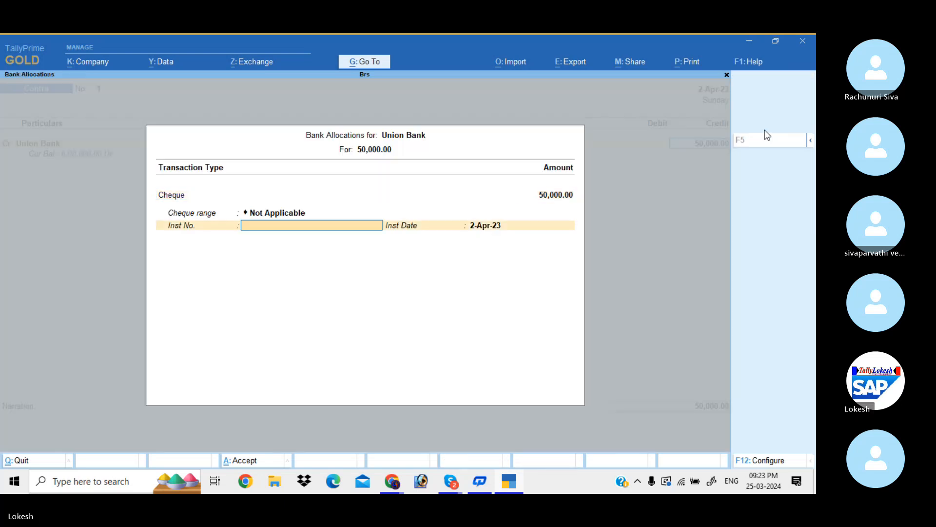
{"action": "key", "text": "Return"}
{"action": "key", "text": "Return"}
Create a Syndicate Bank ledger under Bank Accounts for the debit line and save the contra voucher.
{"action": "key", "text": "alt+c"}
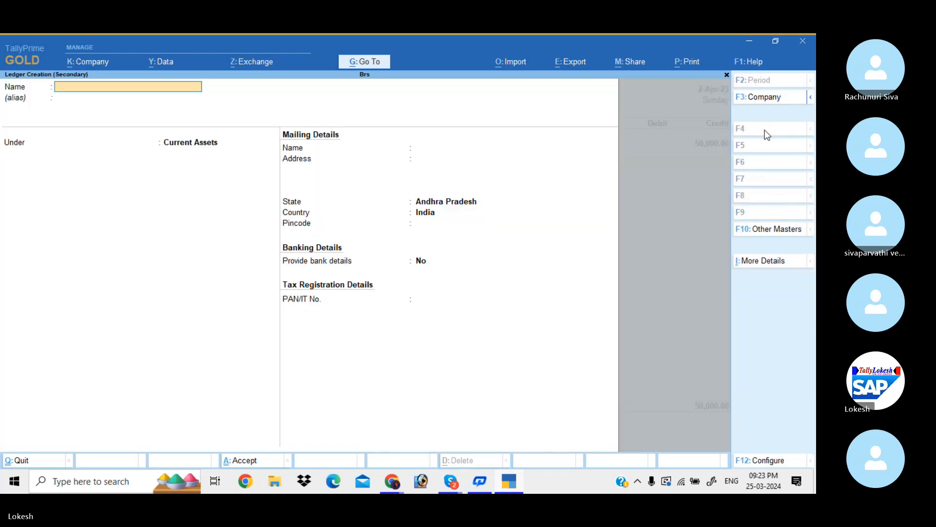
{"action": "type", "text": "Syndicate Bank"}
{"action": "key", "text": "Return"}
{"action": "key", "text": "Return"}
{"action": "type", "text": "Ba"}
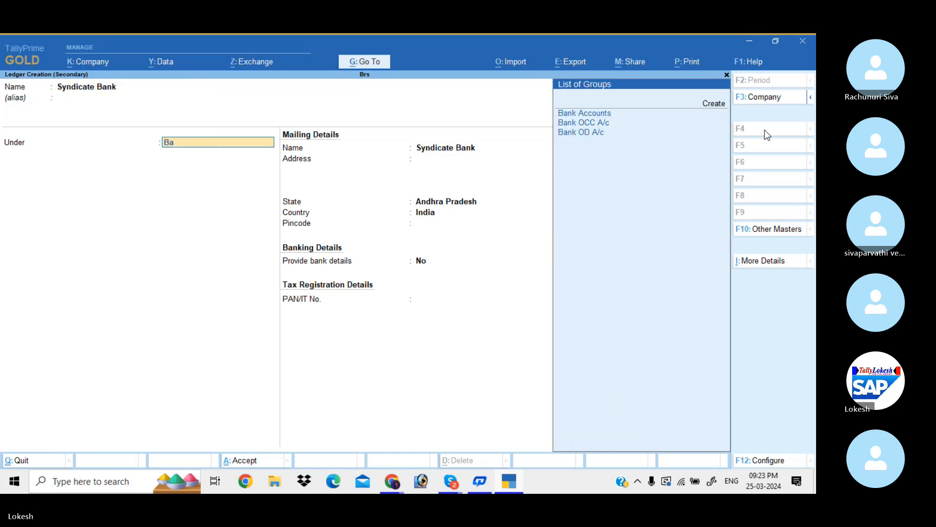
{"action": "key", "text": "Return"}
{"action": "key", "text": "ctrl+a"}
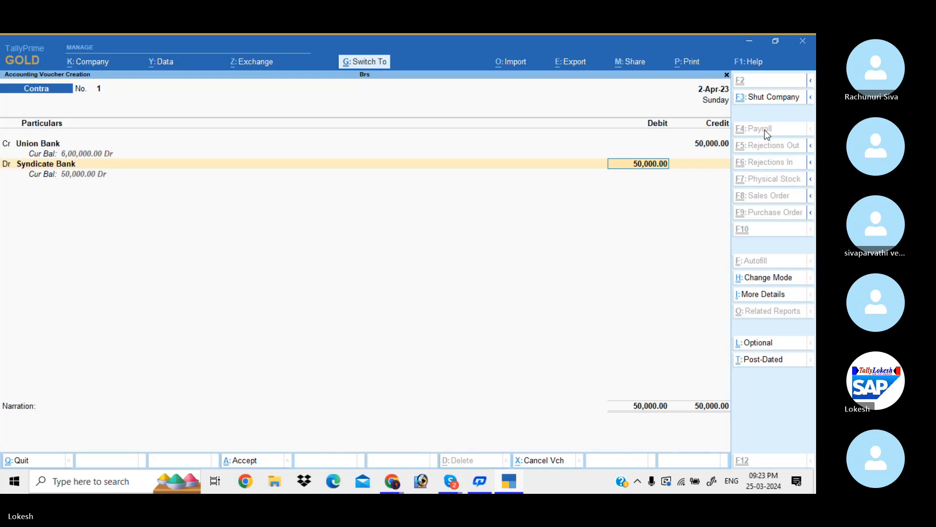
{"action": "key", "text": "ctrl+a"}
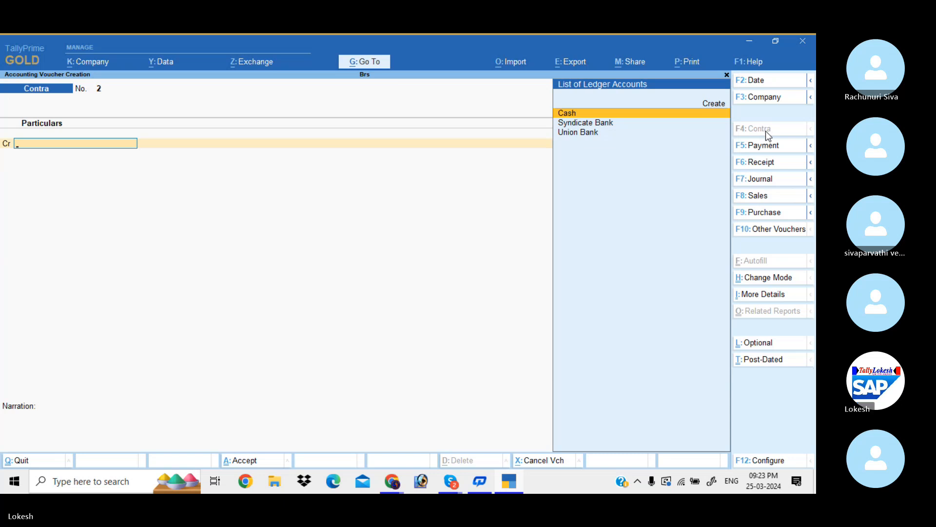
Credit Union Bank with 20000 in a second contra voucher, keeping the default cheque allocation.
{"action": "key", "text": "Down"}
{"action": "key", "text": "Down"}
{"action": "key", "text": "Return"}
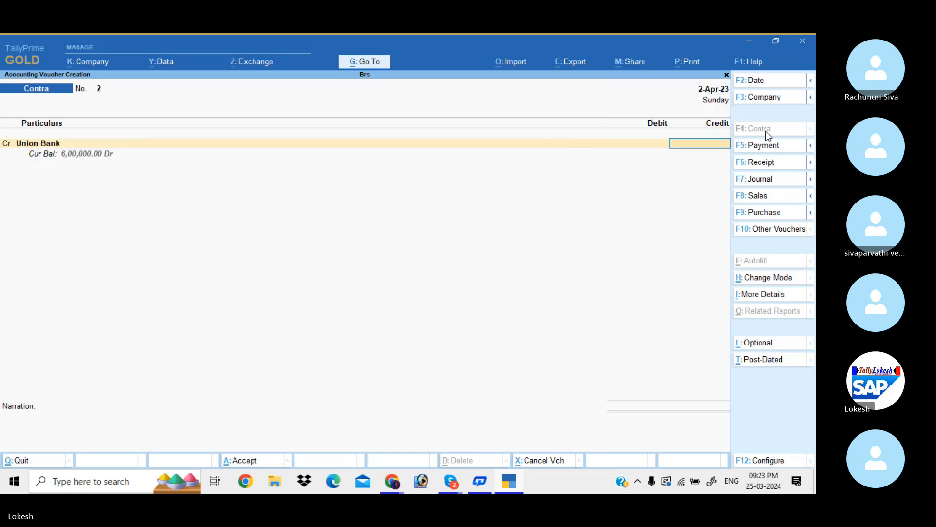
{"action": "type", "text": "20000"}
{"action": "key", "text": "Return"}
{"action": "key", "text": "Return"}
{"action": "key", "text": "Return"}
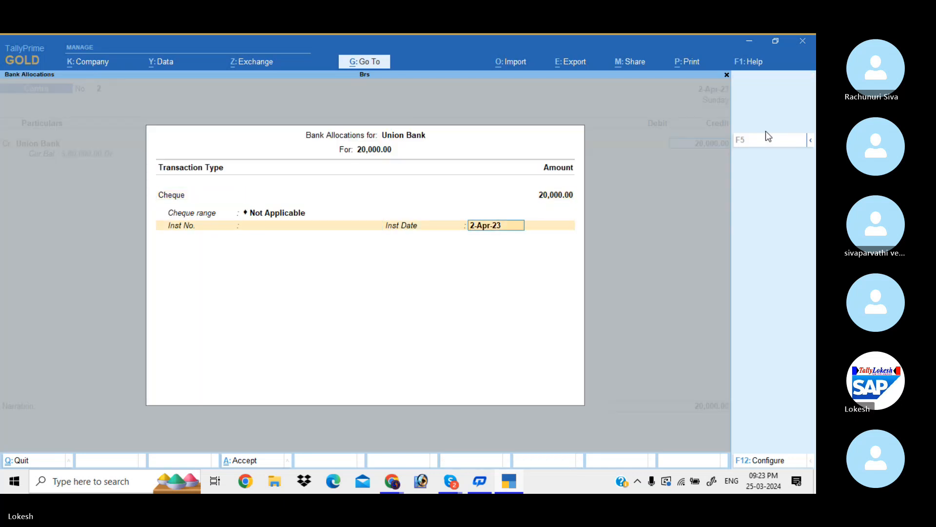
{"action": "key", "text": "Return"}
Create a Petty Cash ledger under Cash-in-Hand for the debit line and save the second contra voucher.
{"action": "key", "text": "alt+c"}
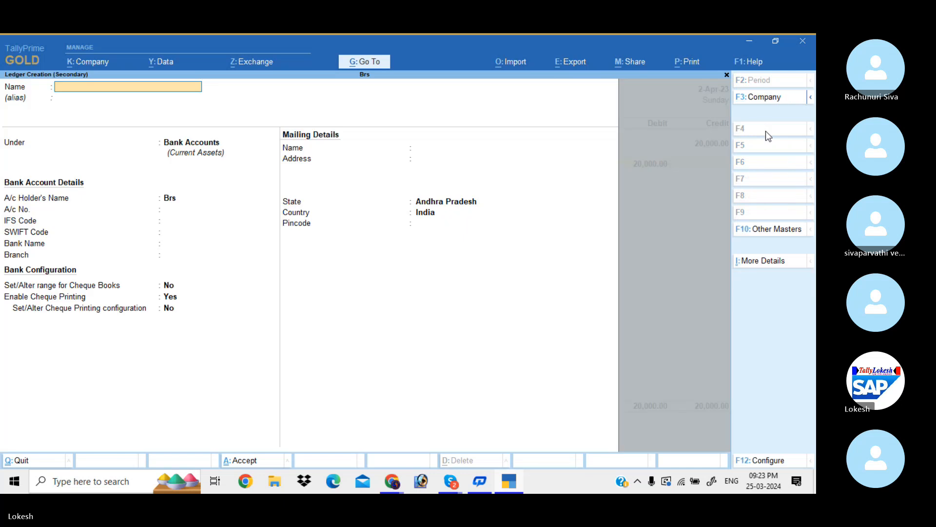
{"action": "type", "text": "Petty Cash"}
{"action": "key", "text": "Return"}
{"action": "key", "text": "Return"}
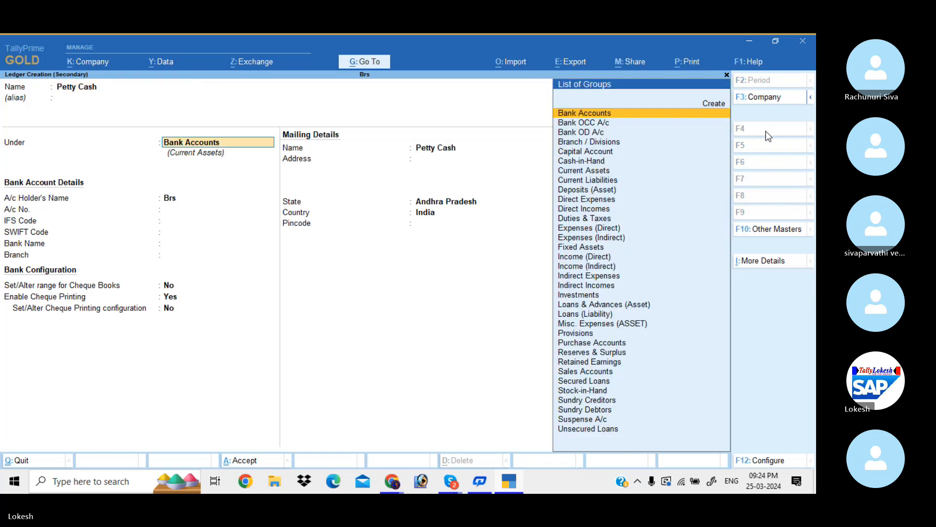
{"action": "type", "text": "cash"}
{"action": "key", "text": "Return"}
{"action": "key", "text": "ctrl+a"}
{"action": "key", "text": "Return"}
{"action": "key", "text": "Return"}
{"action": "key", "text": "Return"}
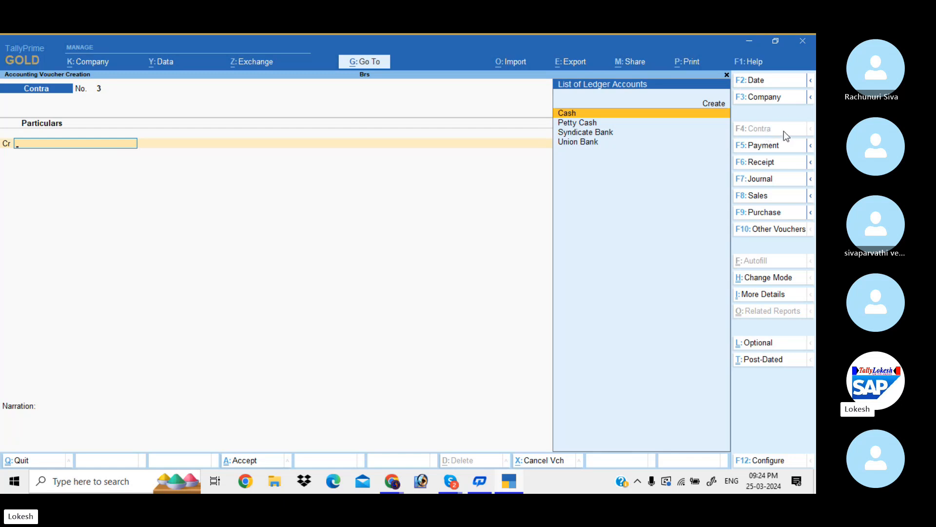
Start a receipt voucher and set its date to 1-May-23.
{"action": "left_click", "coordinate": [783, 163]}
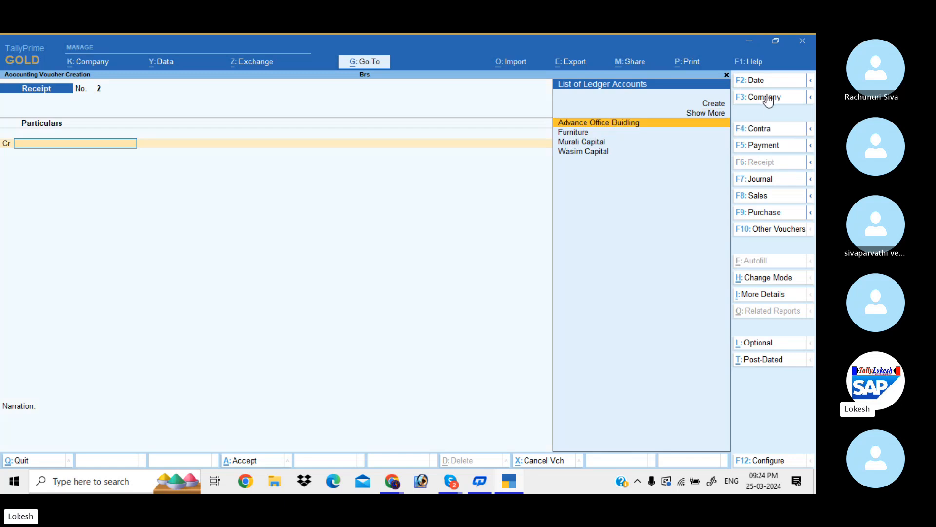
{"action": "left_click", "coordinate": [768, 83]}
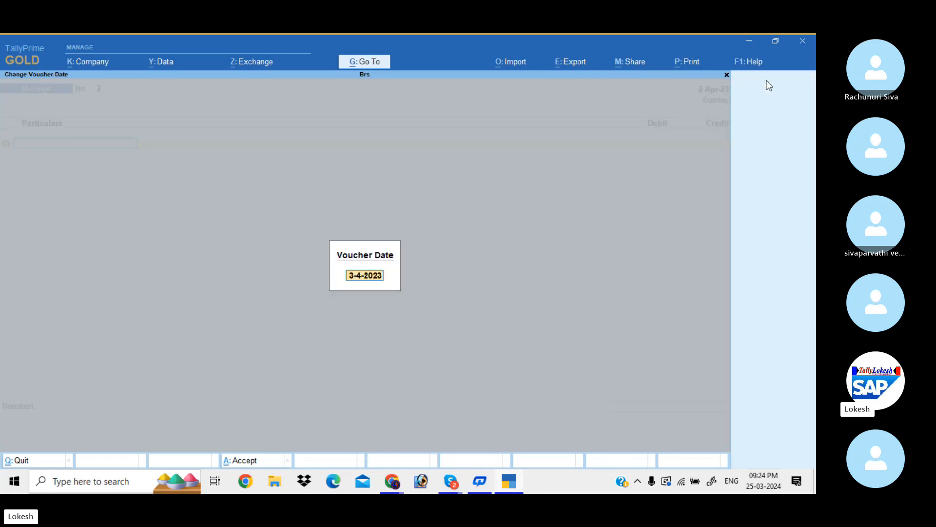
{"action": "key", "text": "BackSpace"}
{"action": "type", "text": "1-4"}
{"action": "key", "text": "Return"}
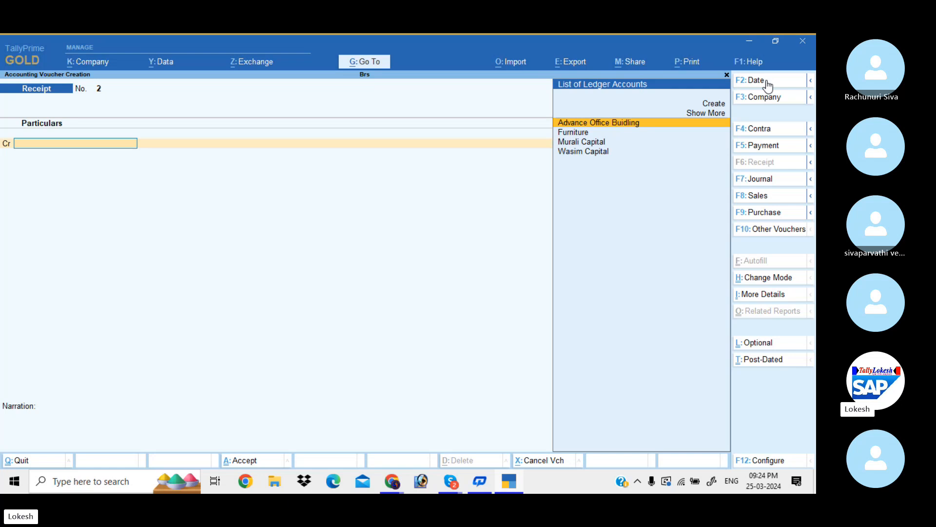
Create an Interfex Services ledger under Loans (Liability) for the receipt's credit line.
{"action": "key", "text": "alt+c"}
{"action": "type", "text": "Inter"}
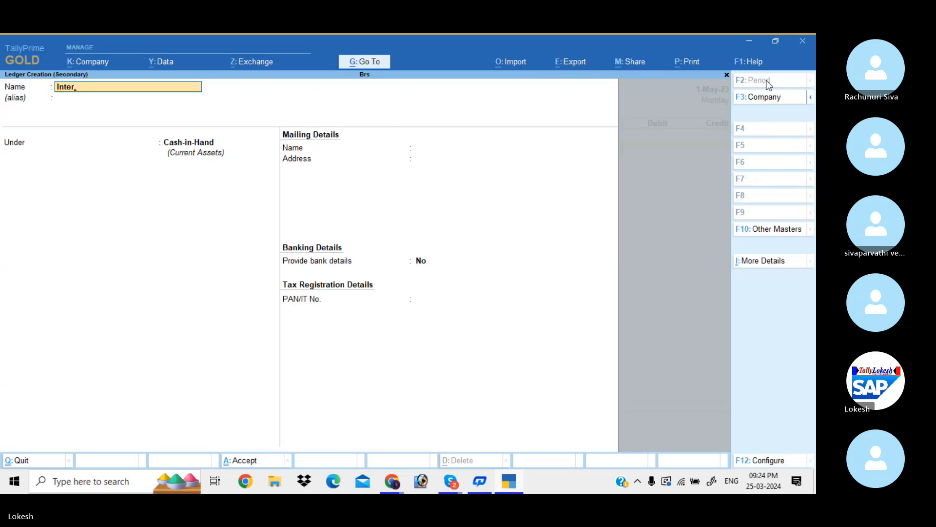
{"action": "type", "text": "fex Services"}
{"action": "key", "text": "Return"}
{"action": "key", "text": "Return"}
{"action": "type", "text": "Lo"}
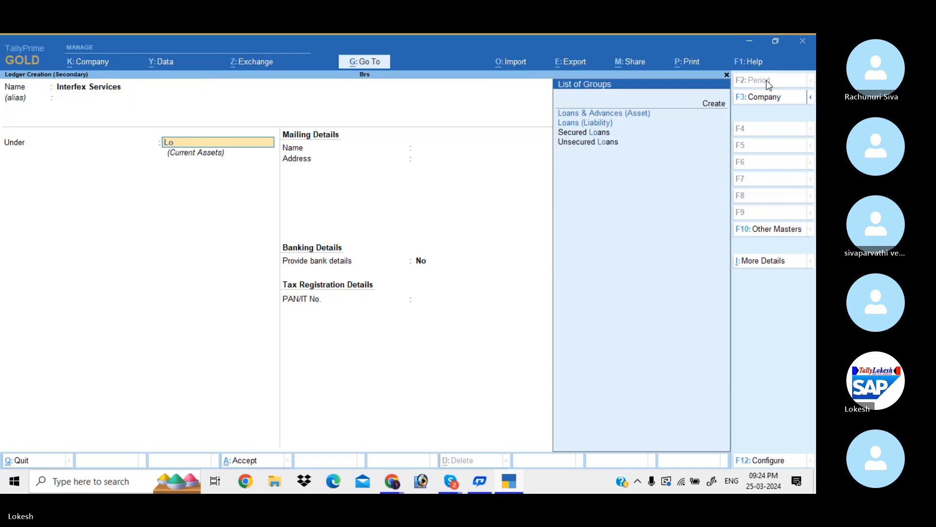
{"action": "key", "text": "Down"}
{"action": "key", "text": "Return"}
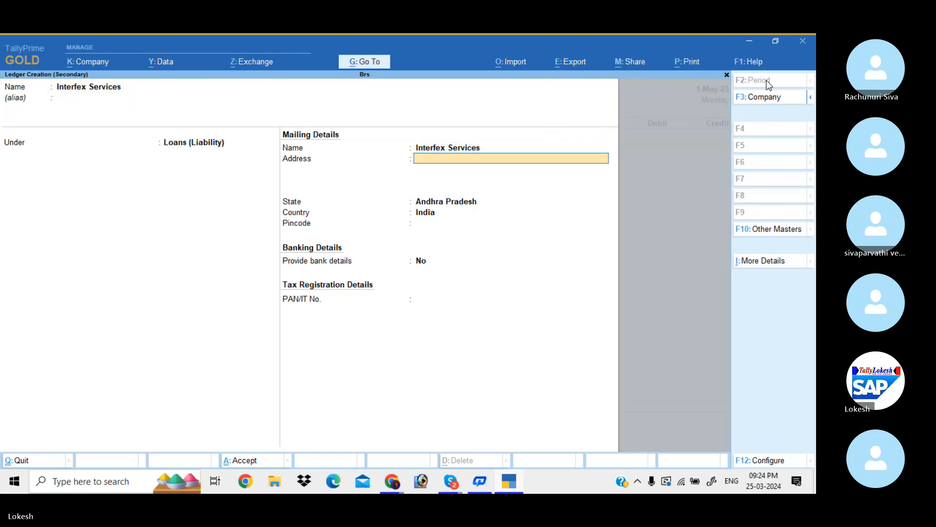
{"action": "key", "text": "ctrl+a"}
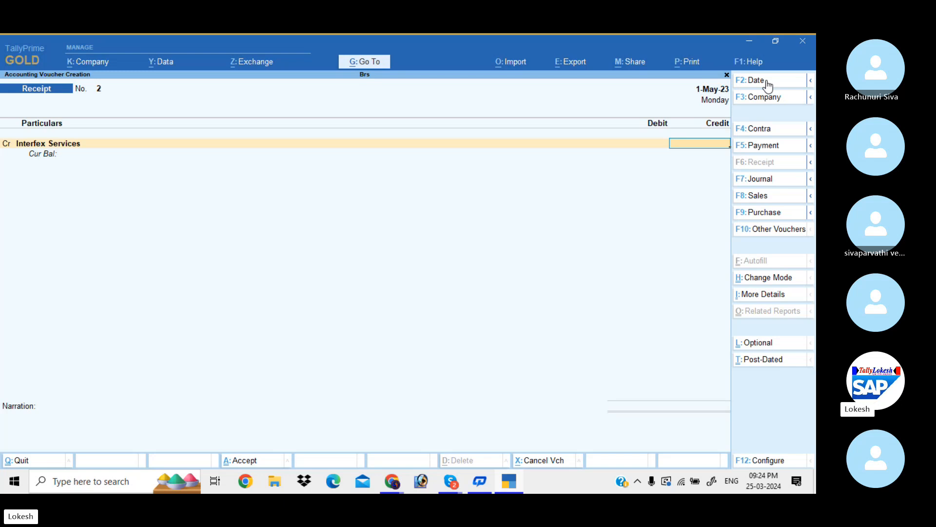
Credit Interfex Services with 75000, debit Union Bank with the default Cheque/DD allocation, and save the receipt.
{"action": "type", "text": "75000"}
{"action": "key", "text": "Return"}
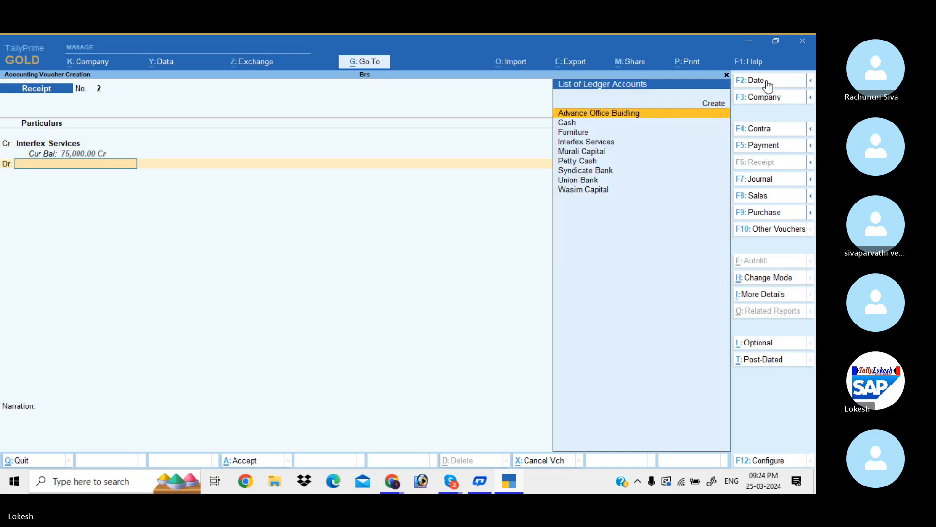
{"action": "type", "text": "U"}
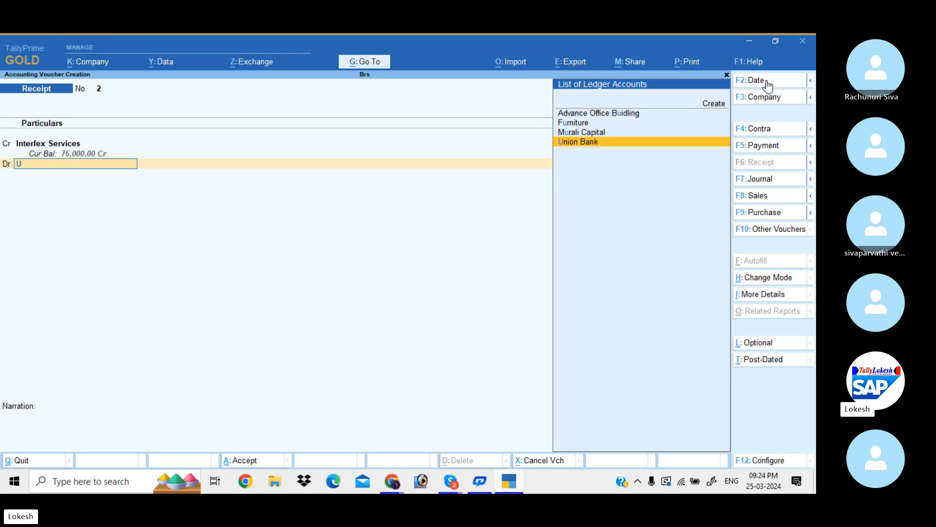
{"action": "key", "text": "Return"}
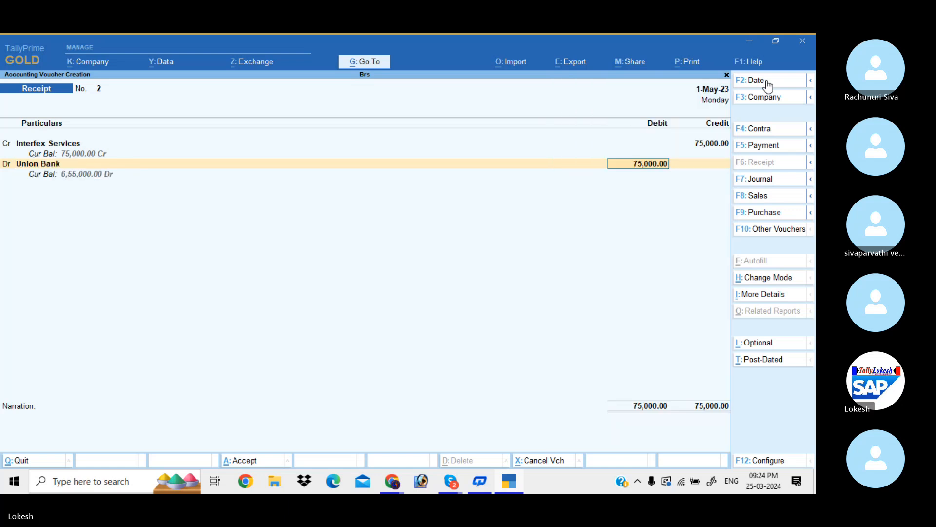
{"action": "key", "text": "Return"}
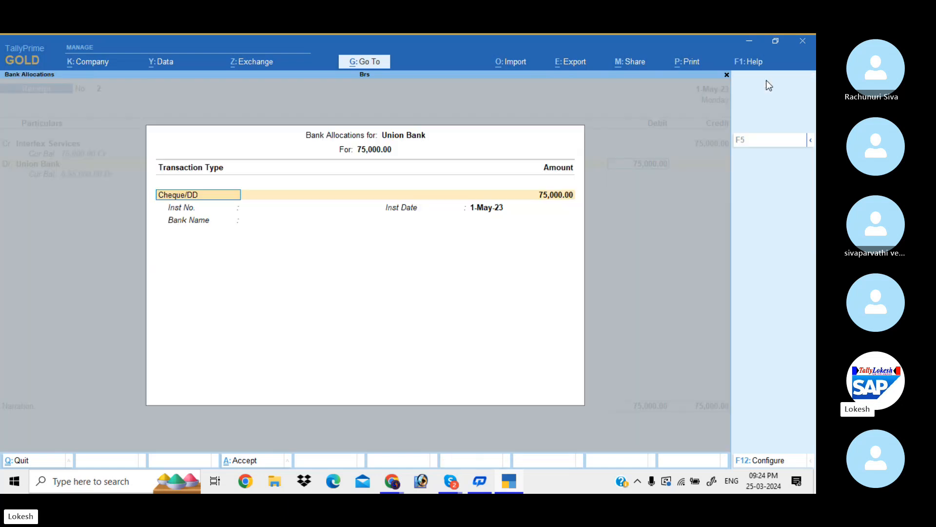
{"action": "key", "text": "Return"}
{"action": "key", "text": "Return"}
{"action": "key", "text": "Return"}
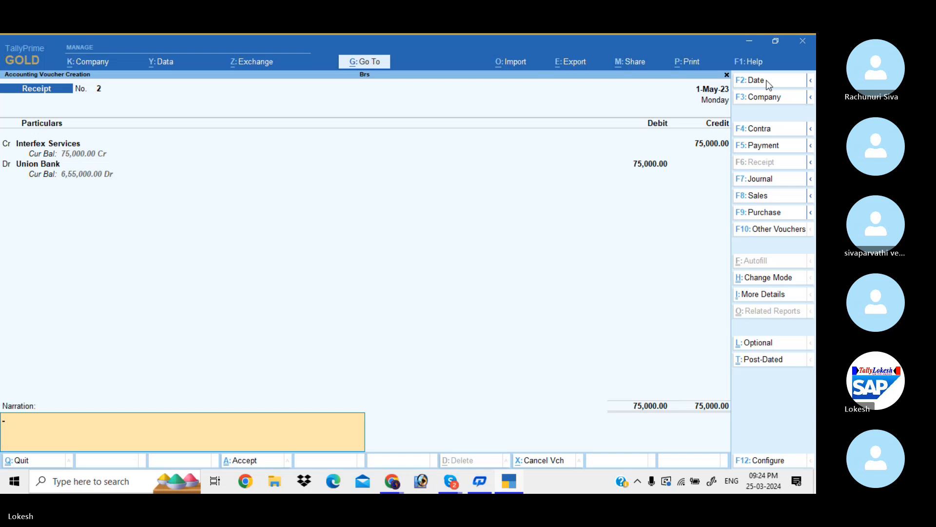
{"action": "key", "text": "Return"}
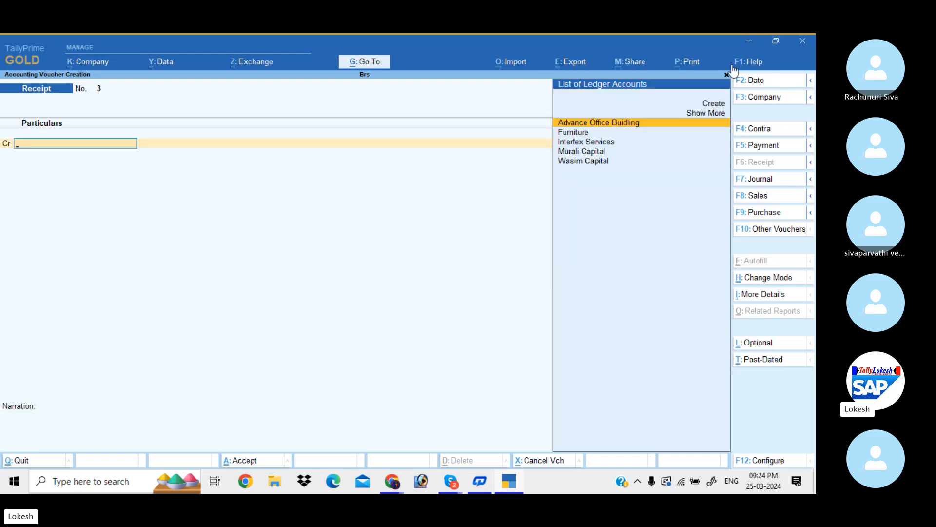
Start a payment voucher and set its date to 2-5.
{"action": "left_click", "coordinate": [776, 145]}
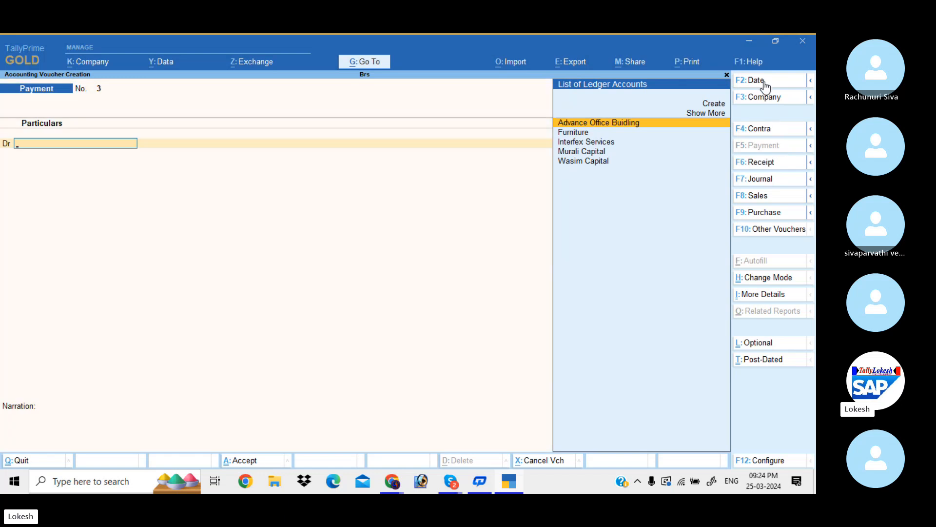
{"action": "left_click", "coordinate": [765, 85]}
{"action": "type", "text": "2-5"}
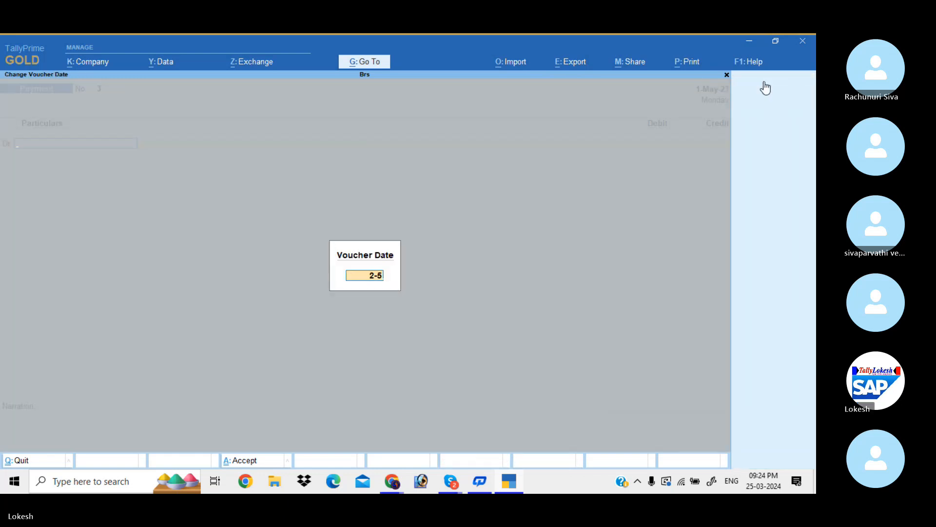
{"action": "key", "text": "Return"}
Create a Rent ledger under Indirect Expenses for the payment's debit line.
{"action": "key", "text": "alt+c"}
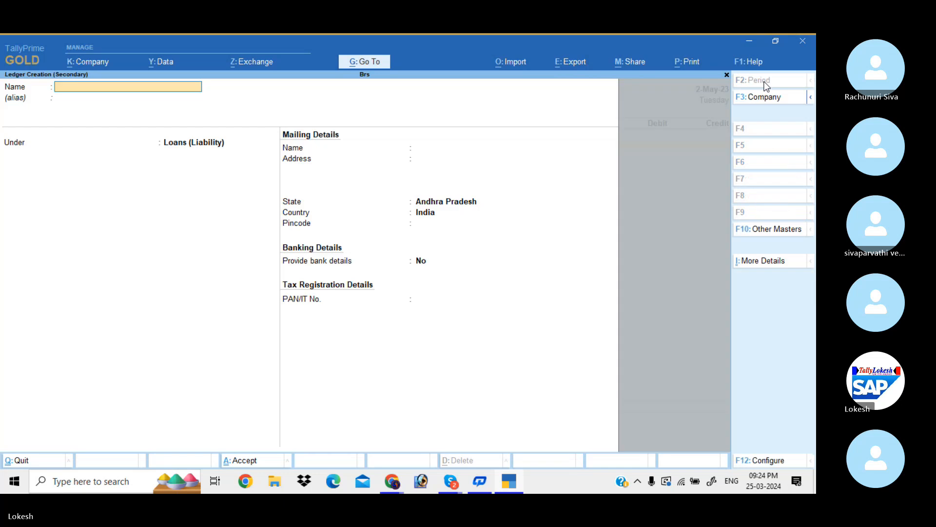
{"action": "type", "text": "Rent"}
{"action": "key", "text": "Return"}
{"action": "key", "text": "Return"}
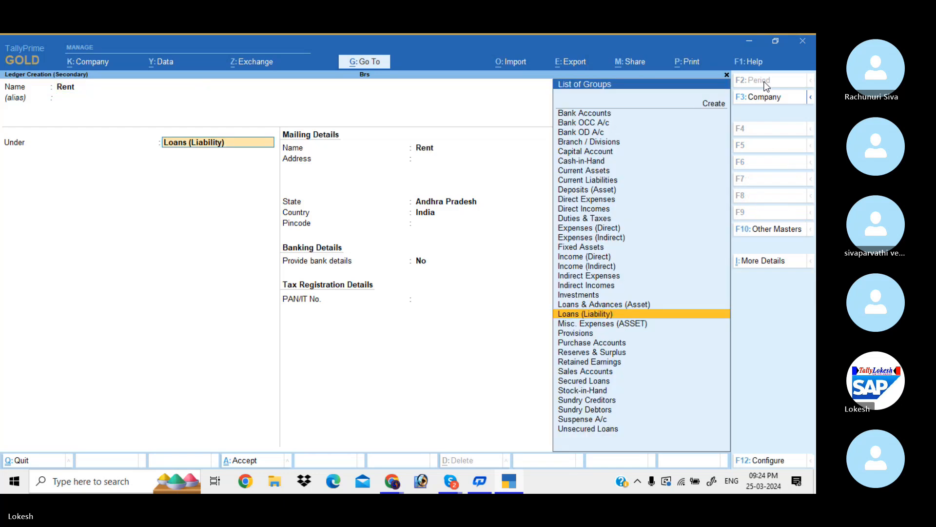
{"action": "type", "text": "Ind"}
{"action": "key", "text": "Down"}
{"action": "key", "text": "Return"}
{"action": "key", "text": "Return"}
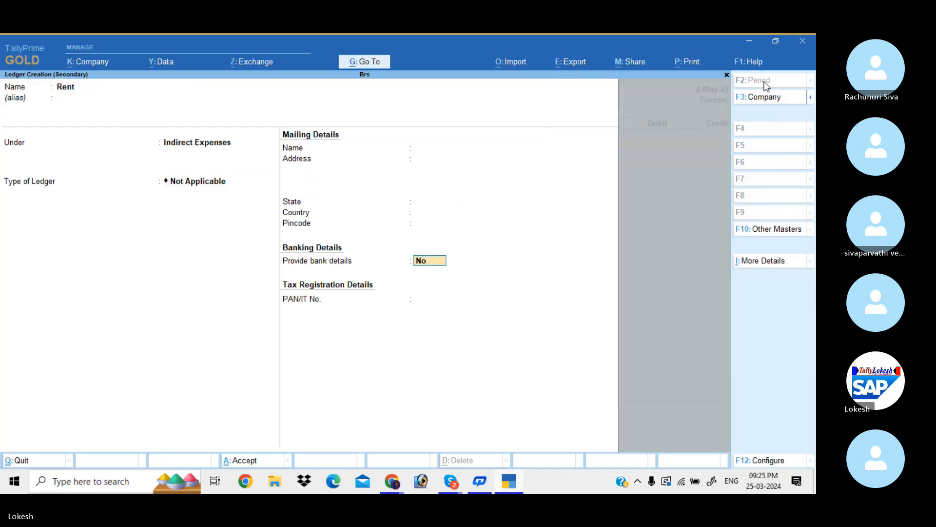
{"action": "key", "text": "Return"}
{"action": "key", "text": "Return"}
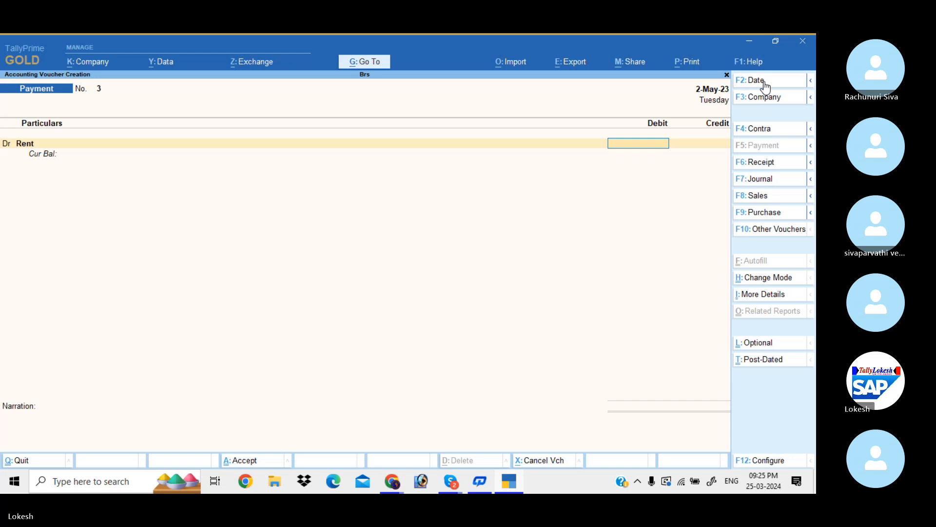
Debit Rent with 8,000, credit Syndicate Bank with the default cheque allocation, and save the payment.
{"action": "key", "text": "Return"}
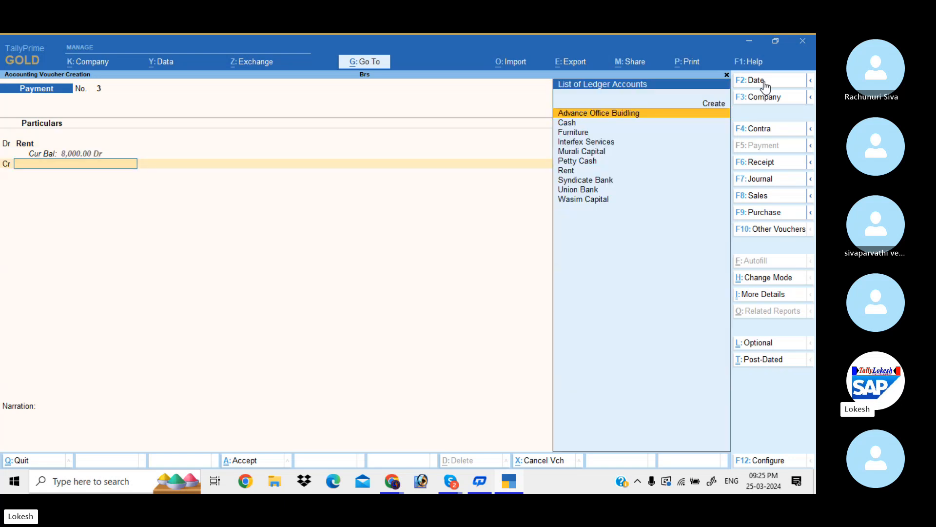
{"action": "type", "text": "s"}
{"action": "key", "text": "Return"}
{"action": "key", "text": "Return"}
{"action": "key", "text": "Return"}
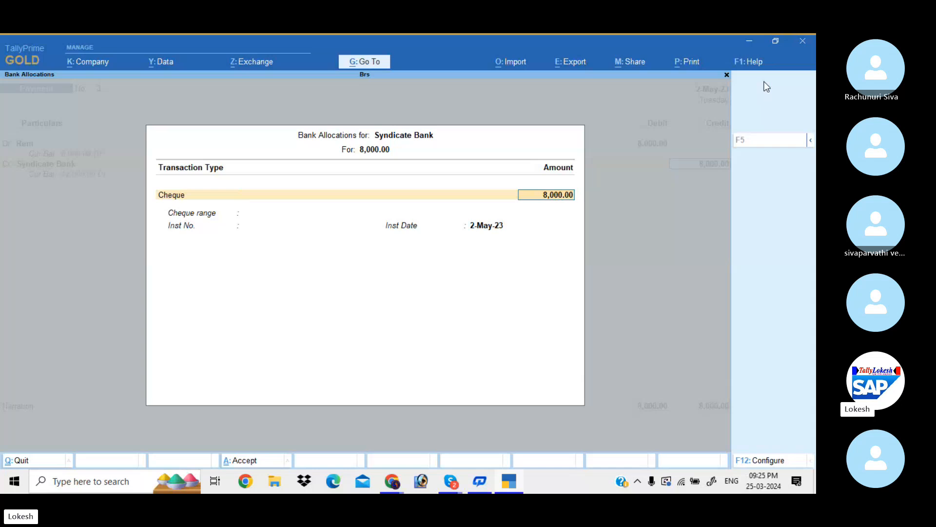
{"action": "key", "text": "Return"}
{"action": "key", "text": "Return"}
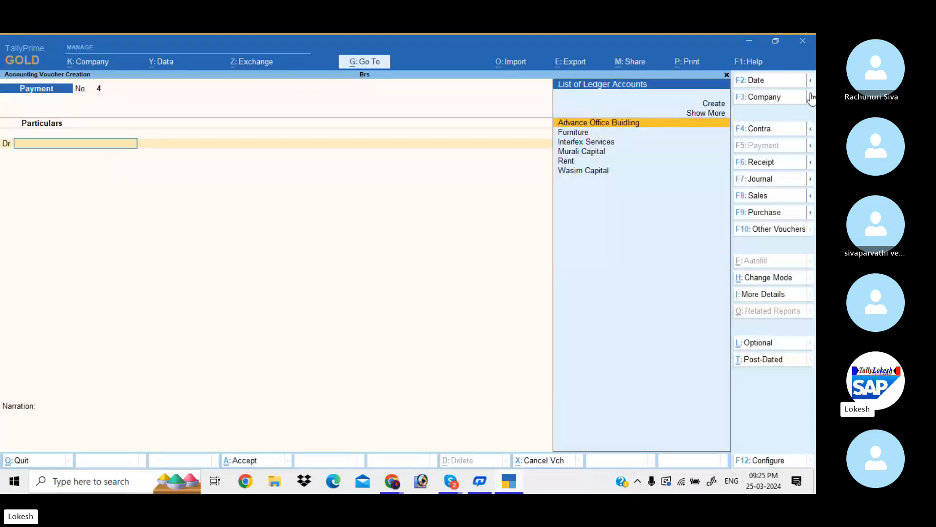
Date the next payment voucher 1-6 and debit Interfex Services with 25000.
{"action": "left_click", "coordinate": [767, 81]}
{"action": "type", "text": "1-6"}
{"action": "key", "text": "Return"}
{"action": "type", "text": "in"}
{"action": "key", "text": "Return"}
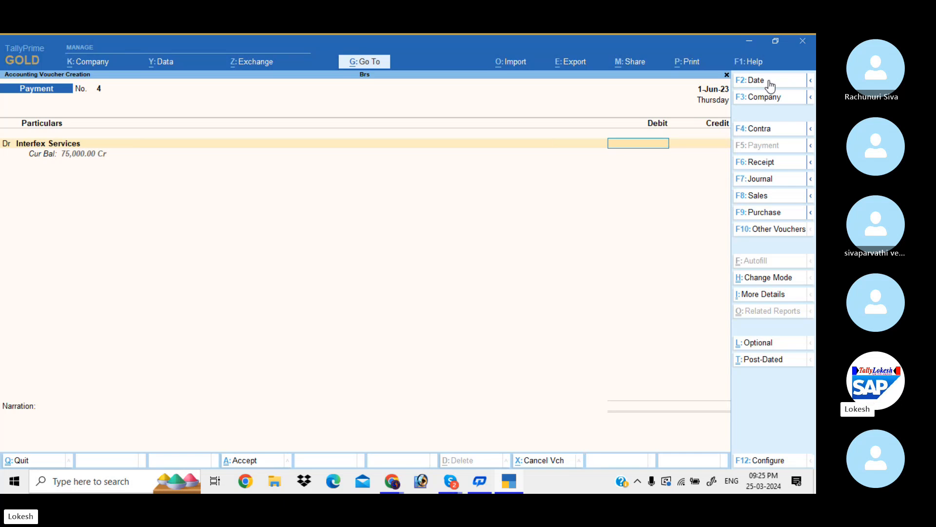
{"action": "type", "text": "25000"}
{"action": "key", "text": "Return"}
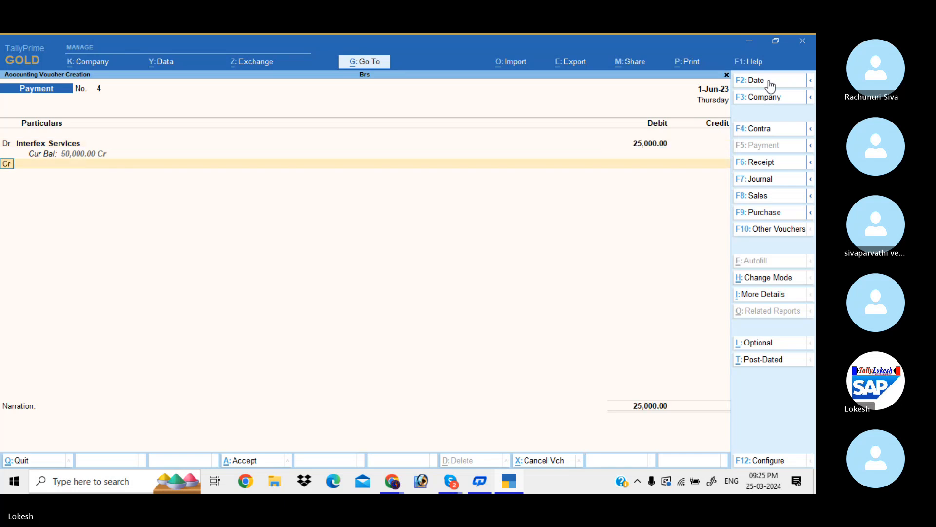
Credit Union Bank with the 25,000, keep the default bank allocation, and save the payment voucher.
{"action": "key", "text": "Return"}
{"action": "type", "text": "U"}
{"action": "key", "text": "Return"}
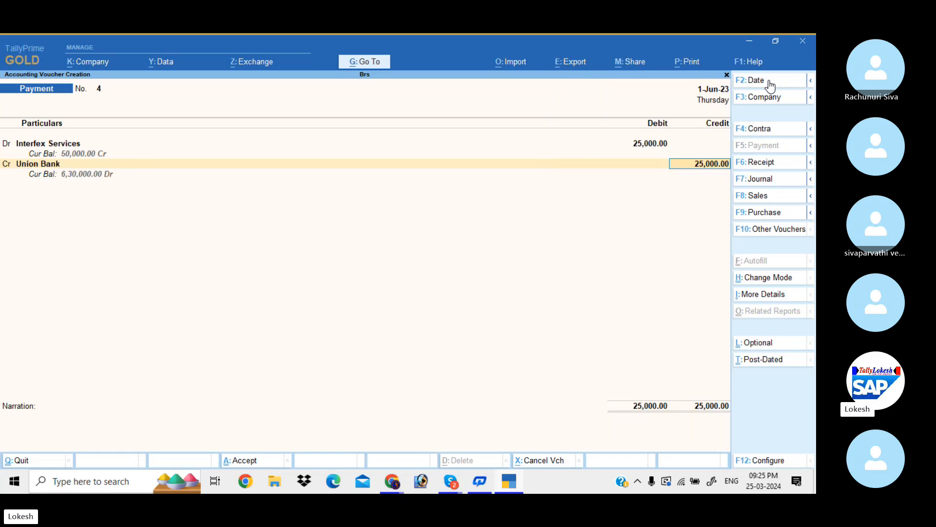
{"action": "key", "text": "Return"}
{"action": "key", "text": "Return"}
{"action": "key", "text": "Return"}
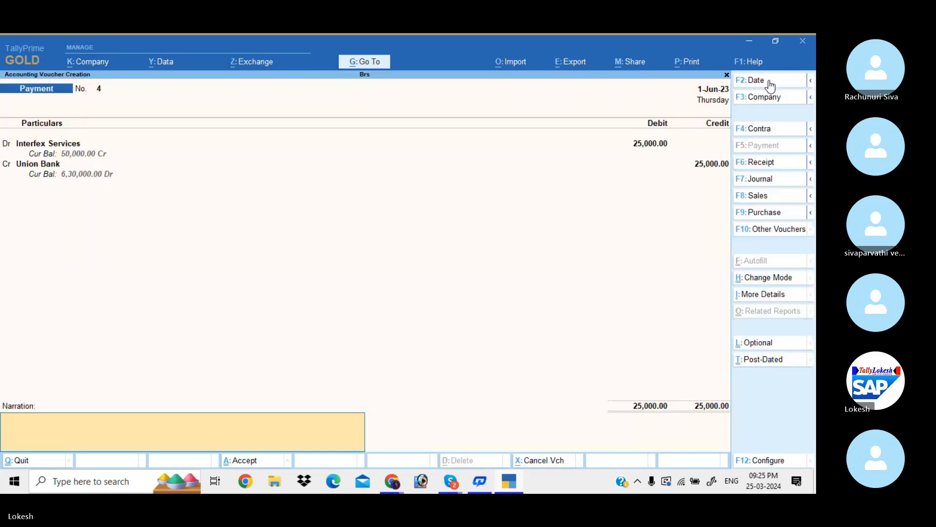
{"action": "key", "text": "Return"}
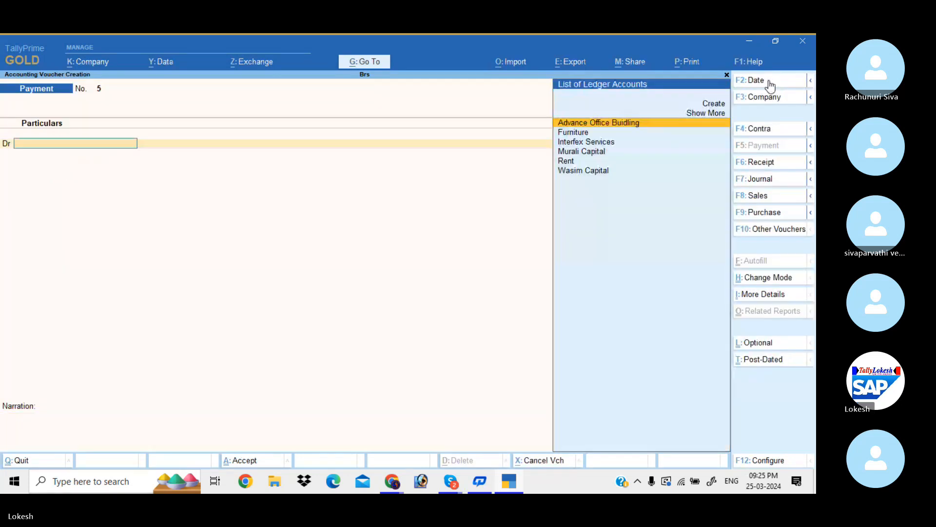
Start a journal voucher and set its date to 2-Jun-23.
{"action": "left_click", "coordinate": [786, 180]}
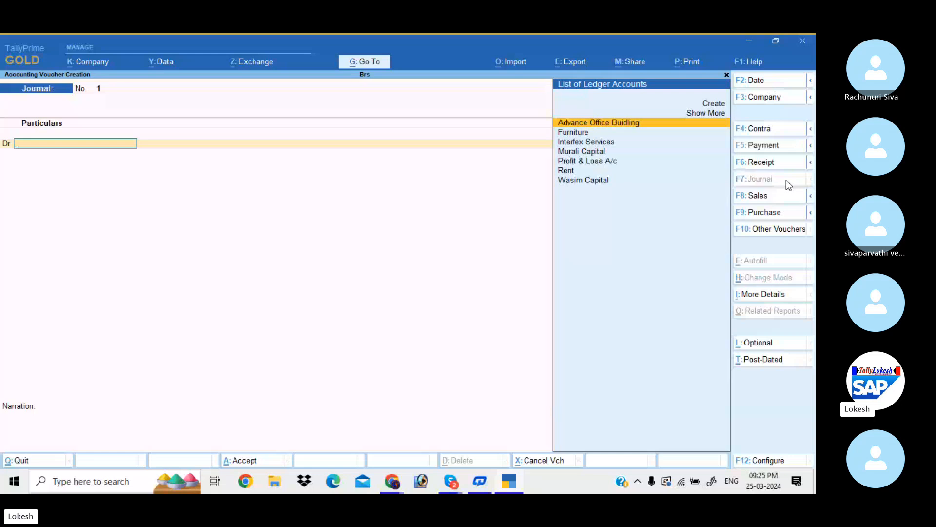
{"action": "left_click", "coordinate": [765, 82]}
{"action": "type", "text": "2-4"}
{"action": "key", "text": "Return"}
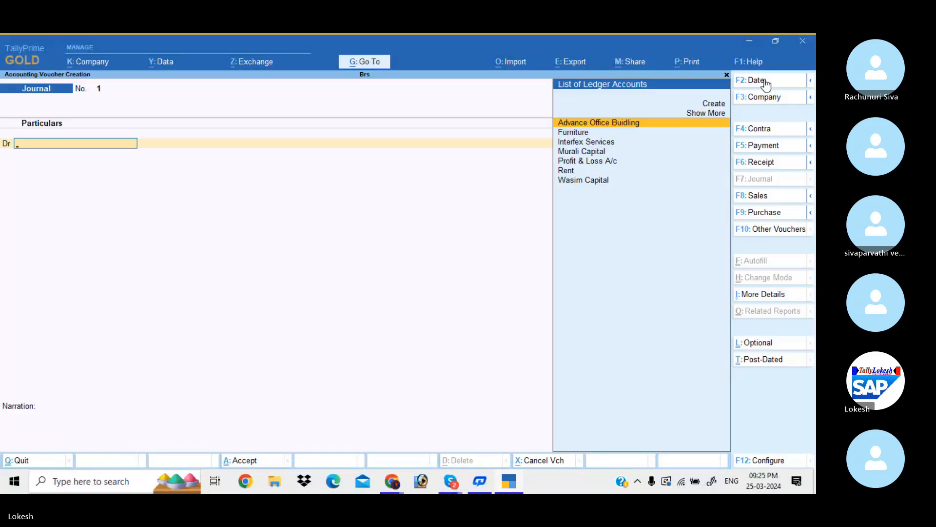
Create a Printer ledger under Fixed Assets for the journal's debit line.
{"action": "key", "text": "alt+c"}
{"action": "type", "text": "Printer"}
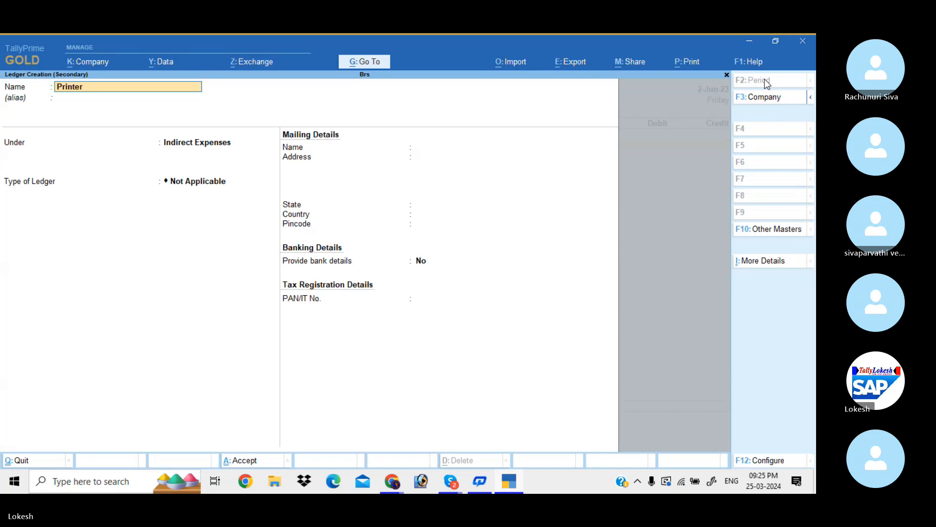
{"action": "key", "text": "Return"}
{"action": "key", "text": "Return"}
{"action": "type", "text": "f"}
{"action": "key", "text": "Return"}
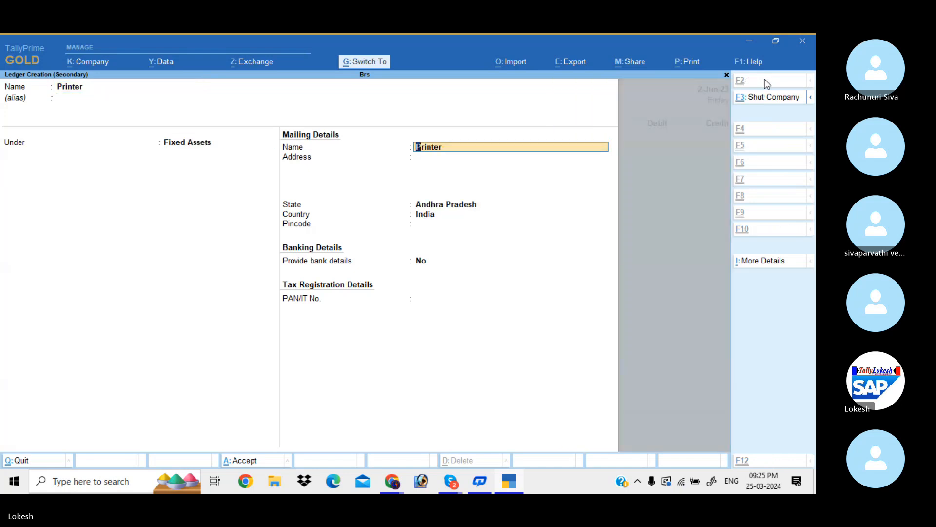
{"action": "key", "text": "ctrl+a"}
{"action": "key", "text": "Return"}
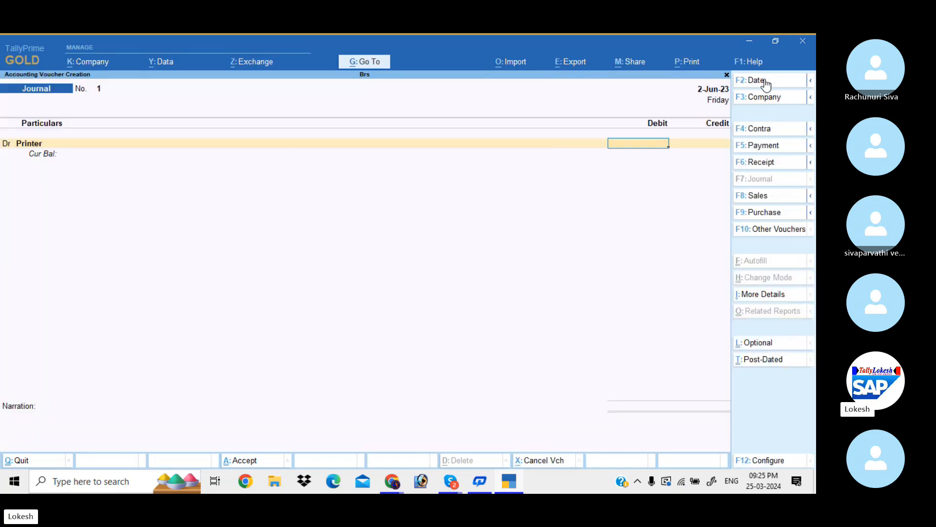
Debit Printer with 10000 in the journal voucher and move on to its credit line.
{"action": "type", "text": "10000"}
{"action": "key", "text": "Return"}
{"action": "key", "text": "Return"}
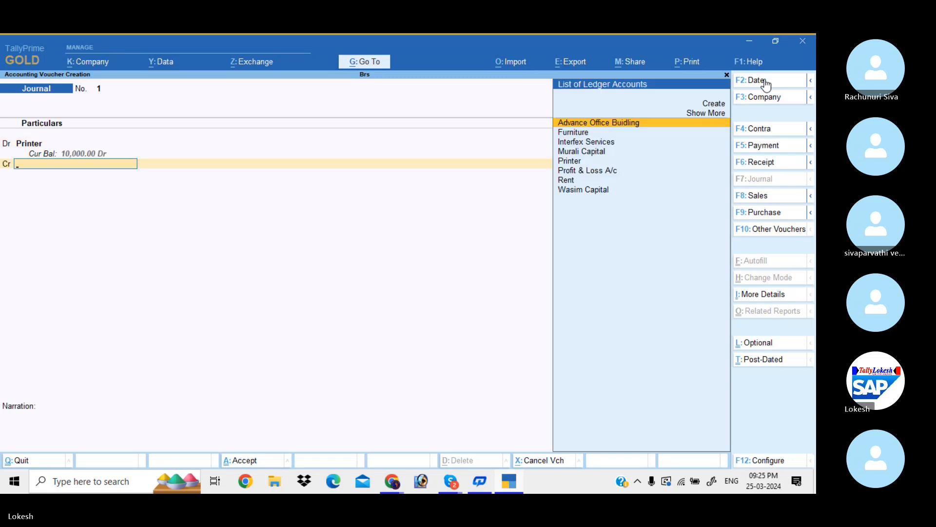
Create a Star Printers ledger under Sundry Creditors for the journal's credit line.
{"action": "key", "text": "alt+c"}
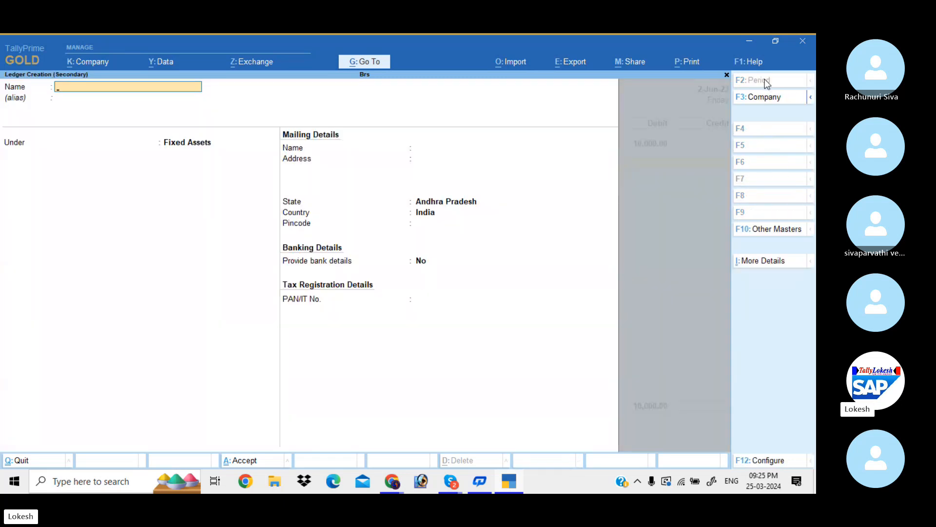
{"action": "type", "text": "Star Pp"}
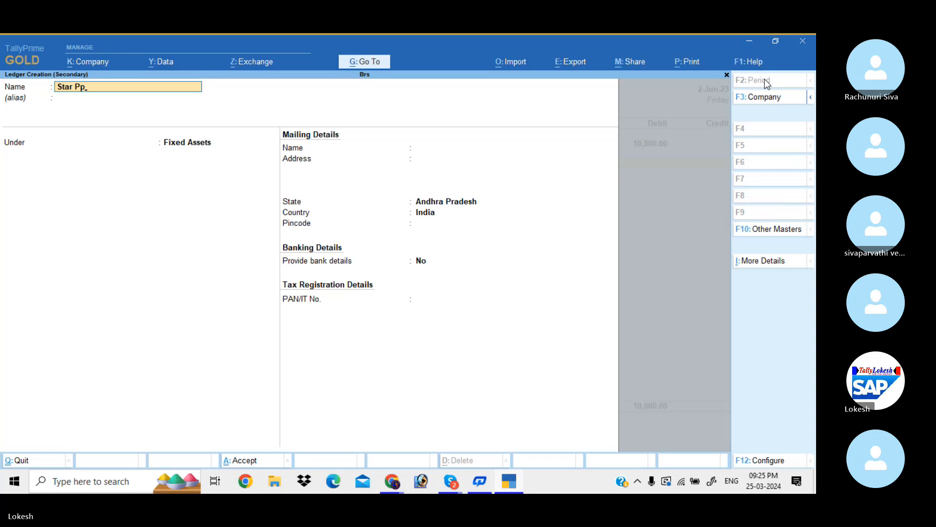
{"action": "key", "text": "BackSpace"}
{"action": "type", "text": "rinter"}
{"action": "type", "text": "s"}
{"action": "key", "text": "Return"}
{"action": "key", "text": "Return"}
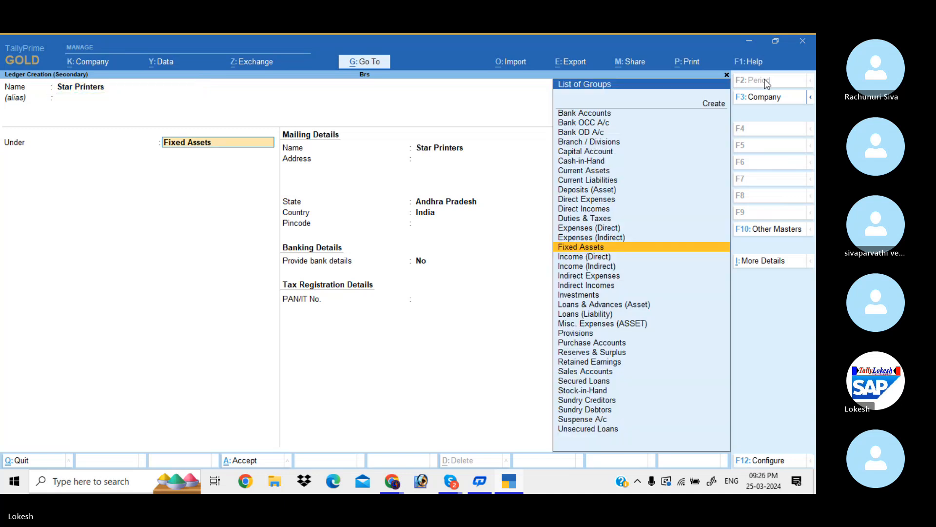
{"action": "type", "text": "Sund"}
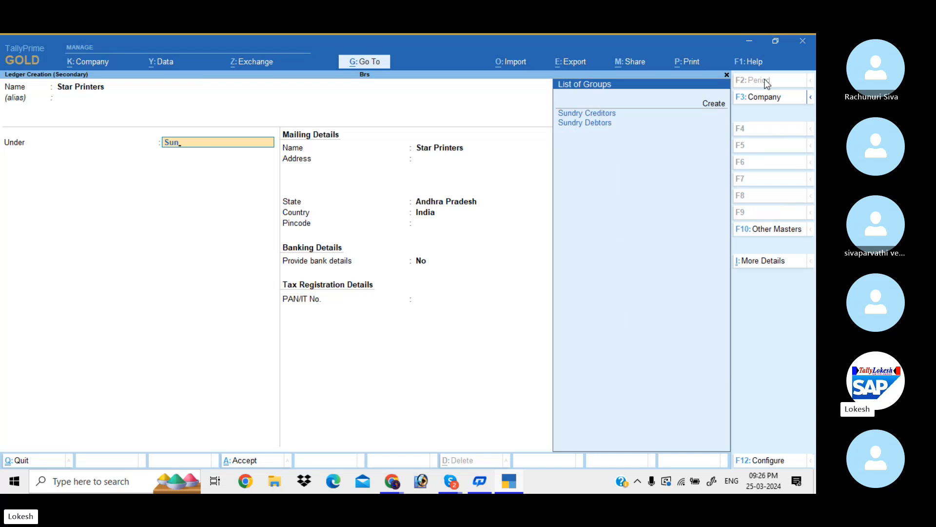
{"action": "key", "text": "Return"}
{"action": "key", "text": "Return"}
{"action": "key", "text": "Return"}
{"action": "key", "text": "Return"}
{"action": "key", "text": "Return"}
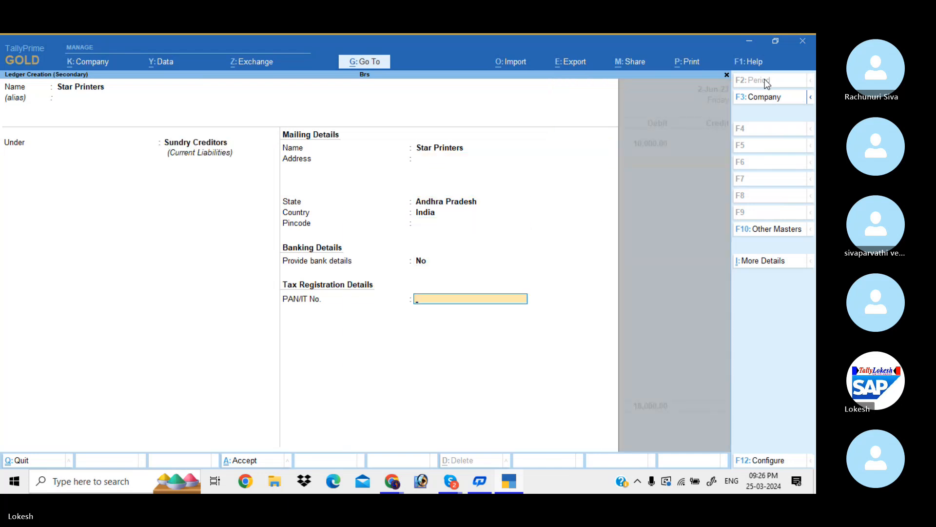
{"action": "key", "text": "ctrl+a"}
Credit Star Printers with 10,000, leave the narration empty, and save the journal voucher.
{"action": "key", "text": "Return"}
{"action": "key", "text": "Return"}
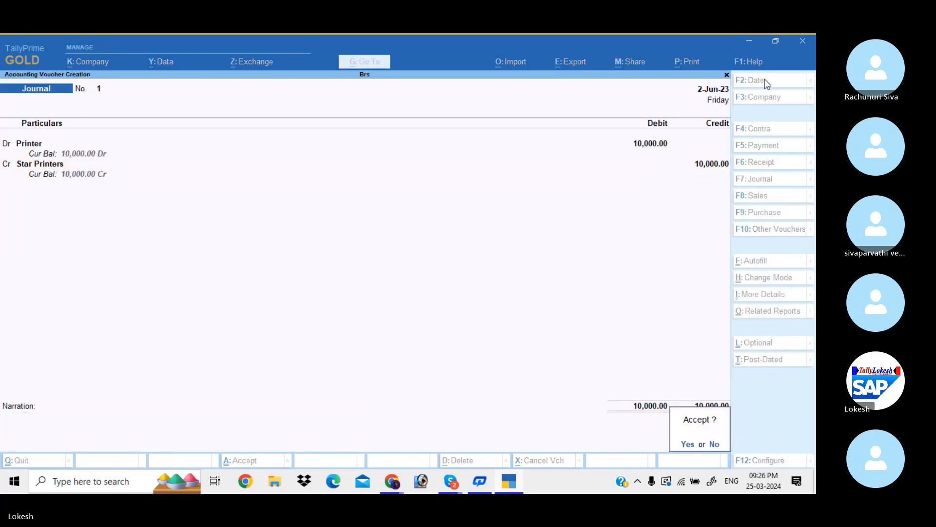
{"action": "key", "text": "Return"}
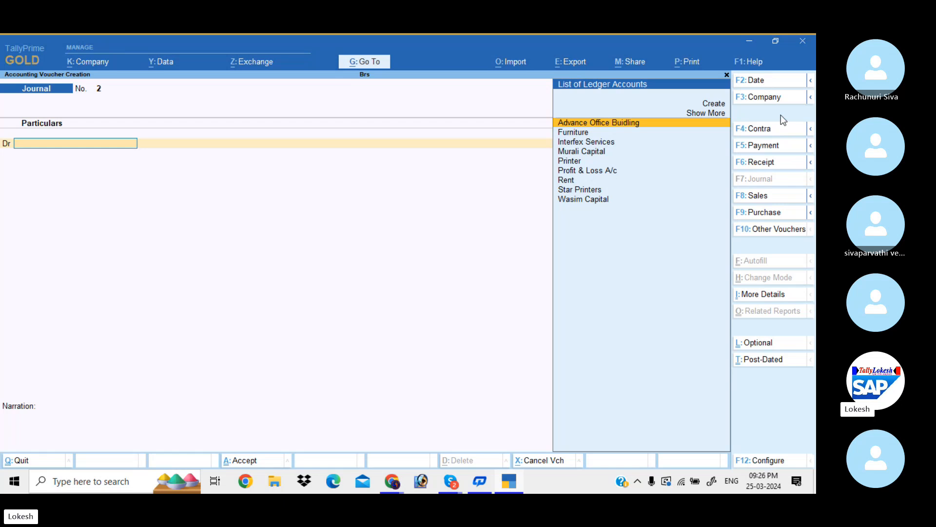
Start a receipt voucher dated 2-Jun-23.
{"action": "left_click", "coordinate": [770, 161]}
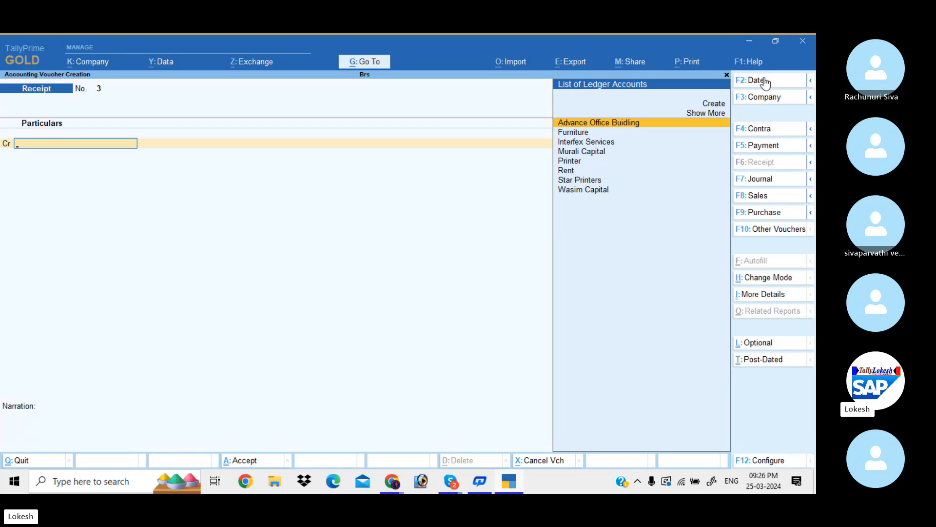
{"action": "left_click", "coordinate": [767, 82]}
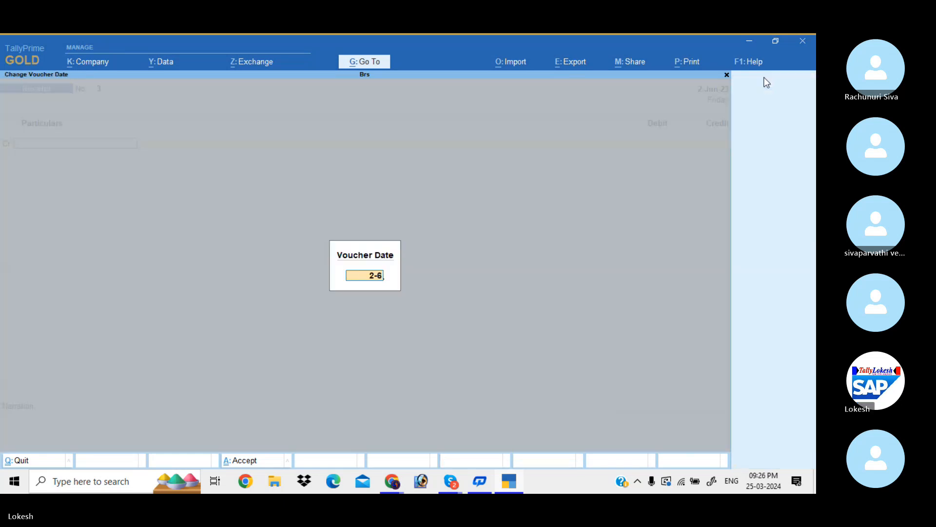
{"action": "key", "text": "Return"}
Start a new ledger named Commission Received for the receipt's credit line.
{"action": "key", "text": "alt+c"}
{"action": "type", "text": "Commissiion"}
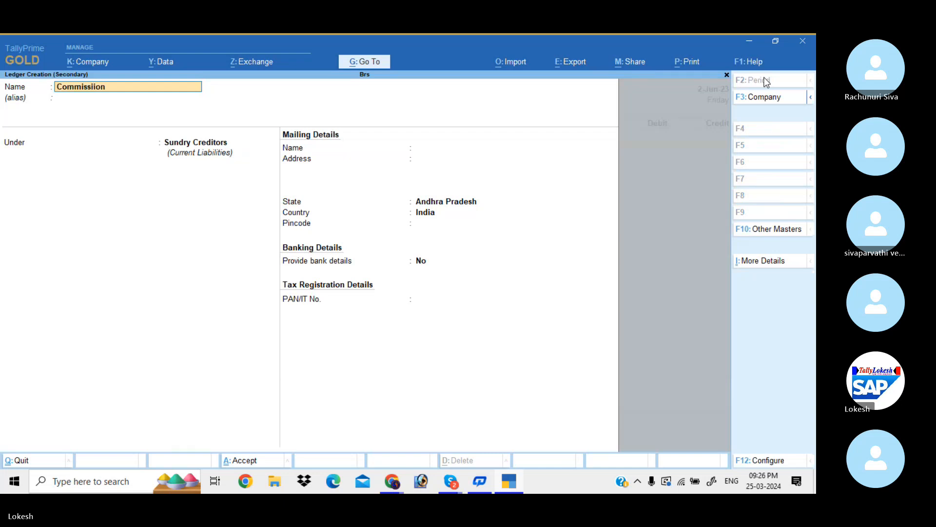
{"action": "key", "text": "BackSpace"}
{"action": "key", "text": "BackSpace"}
{"action": "type", "text": "n Receie"}
{"action": "key", "text": "BackSpace"}
{"action": "key", "text": "BackSpace"}
{"action": "type", "text": "ived"}
{"action": "key", "text": "Return"}
{"action": "key", "text": "Return"}
Place the Commission Received ledger under Indirect Incomes, keep its other defaults, and save it.
{"action": "type", "text": "Ind"}
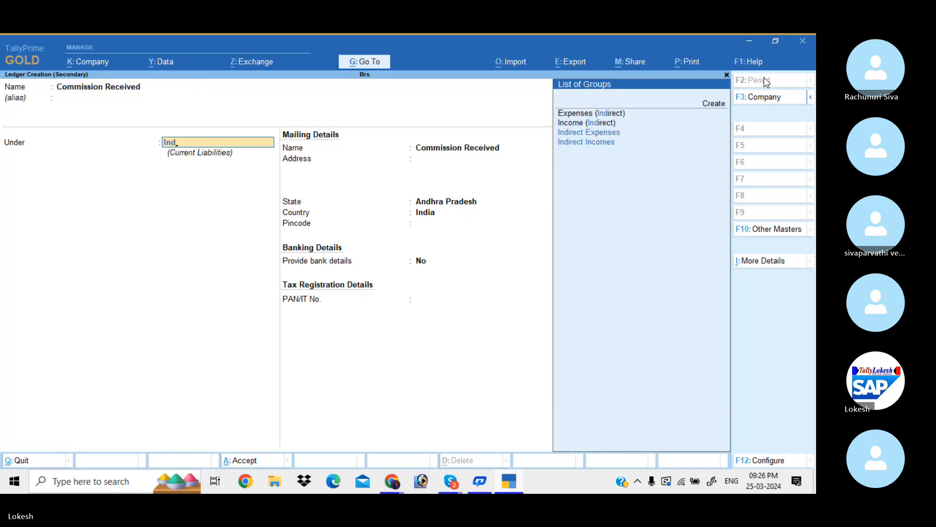
{"action": "key", "text": "Down"}
{"action": "key", "text": "Down"}
{"action": "key", "text": "Down"}
{"action": "key", "text": "Return"}
{"action": "key", "text": "Return"}
{"action": "key", "text": "Return"}
{"action": "key", "text": "Return"}
{"action": "key", "text": "Return"}
{"action": "key", "text": "Return"}
{"action": "key", "text": "Return"}
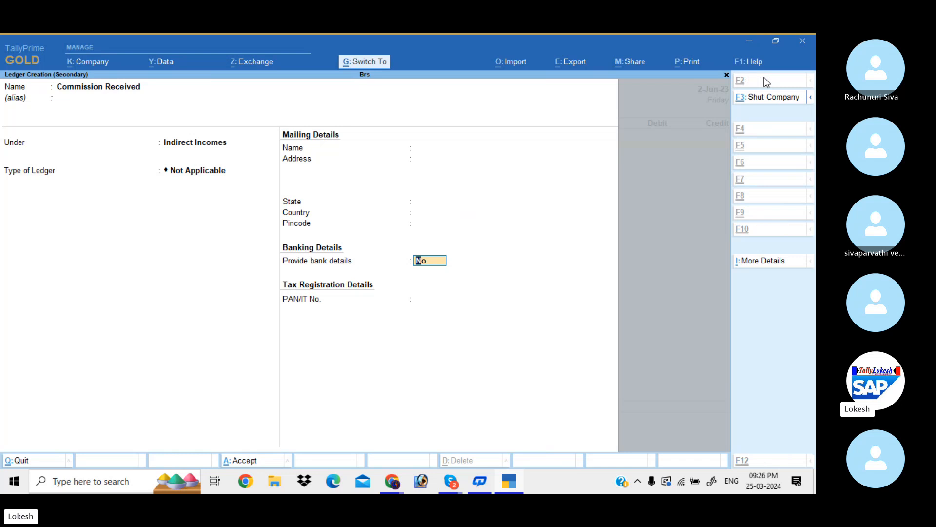
{"action": "key", "text": "ctrl+a"}
Credit Commission Received with 65000, debit Cash with the same amount, and save the receipt voucher.
{"action": "type", "text": "65000"}
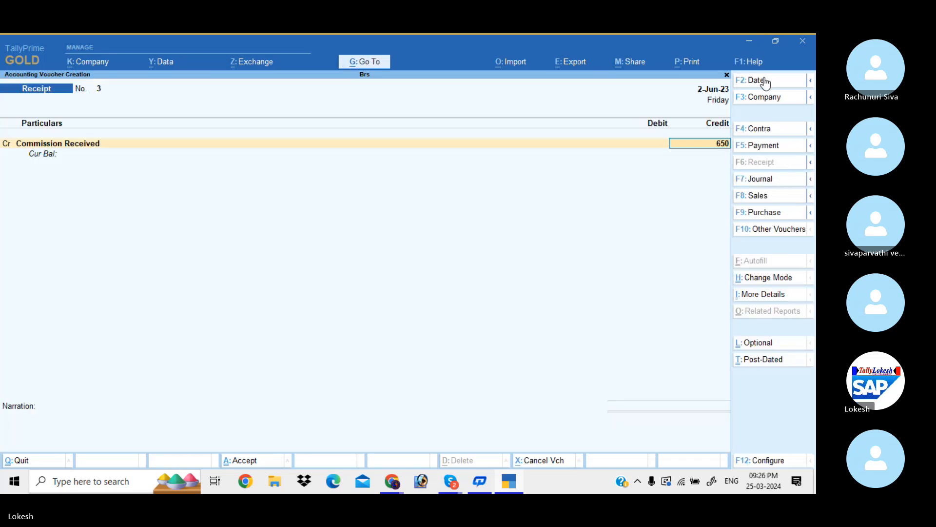
{"action": "key", "text": "Return"}
{"action": "key", "text": "Down"}
{"action": "key", "text": "Return"}
{"action": "key", "text": "Return"}
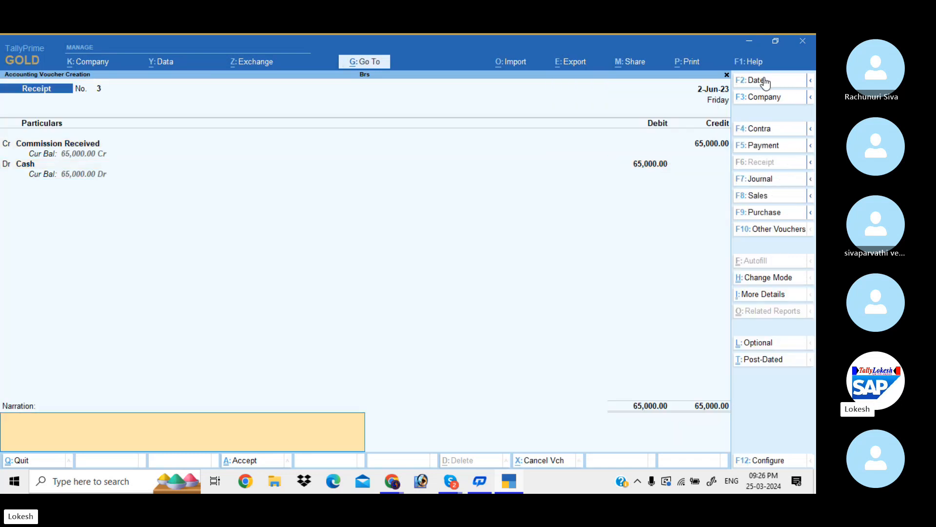
{"action": "key", "text": "Return"}
{"action": "key", "text": "Return"}
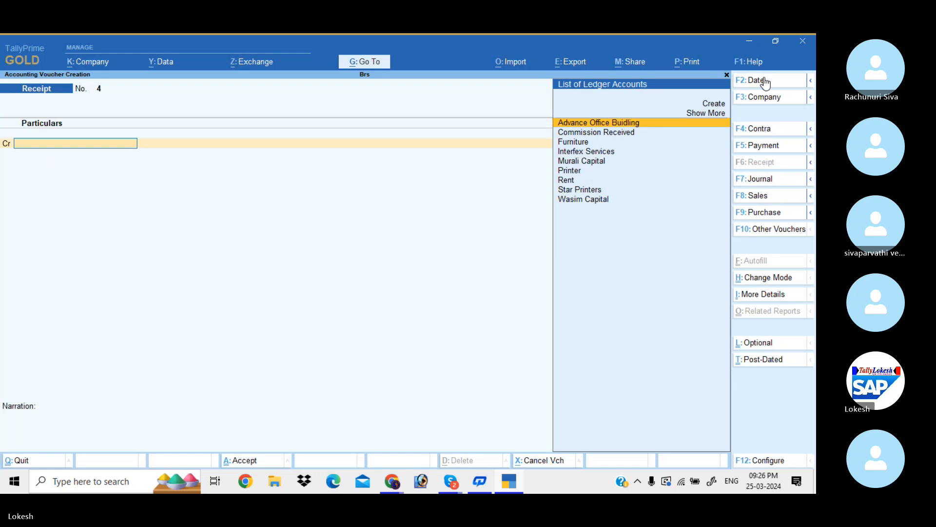
Start a contra voucher and set its date to 1-Jul-23.
{"action": "left_click", "coordinate": [771, 131]}
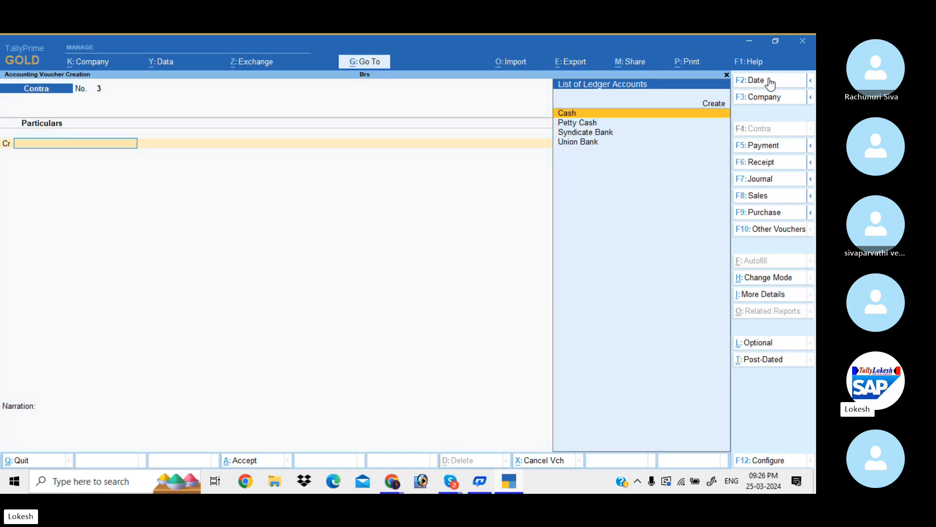
{"action": "left_click", "coordinate": [771, 80]}
{"action": "type", "text": "1-"}
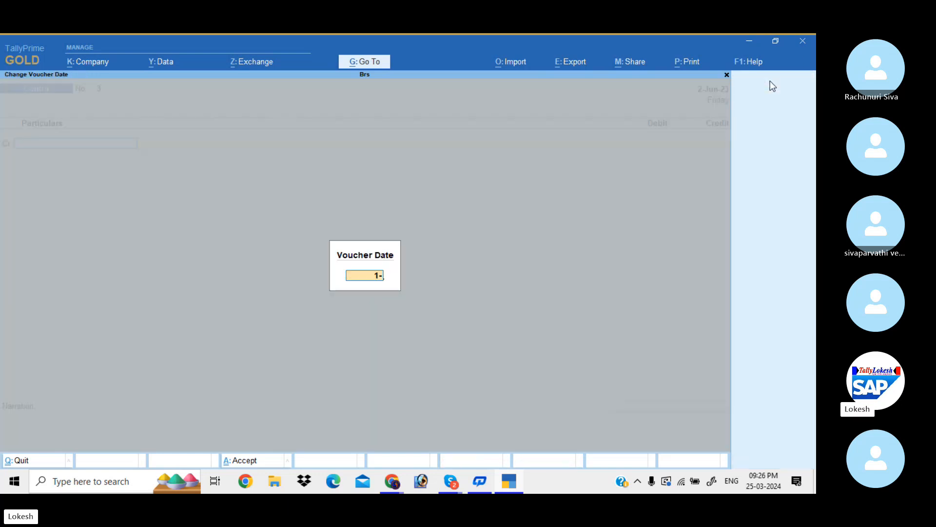
{"action": "type", "text": "4"}
{"action": "key", "text": "BackSpace"}
{"action": "type", "text": "7"}
{"action": "key", "text": "Return"}
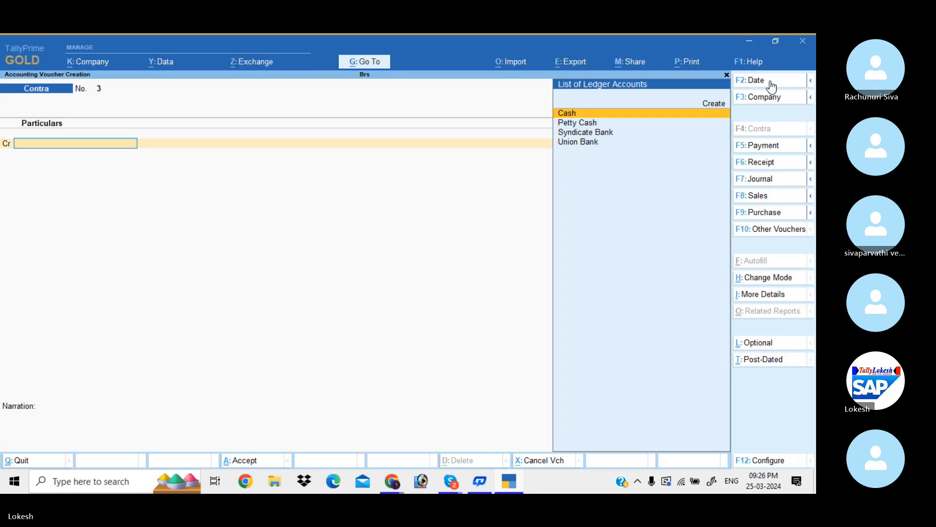
Credit Cash with 23000 in the contra voucher.
{"action": "key", "text": "Return"}
{"action": "type", "text": "230"}
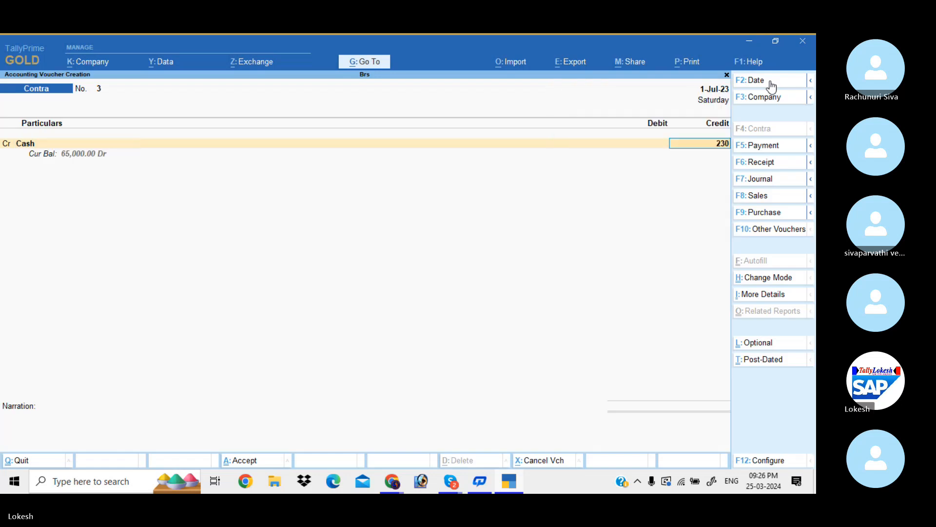
{"action": "type", "text": "00"}
{"action": "key", "text": "Return"}
Debit Syndicate Bank with the 23,000, leave the cash denominations blank, and save the contra voucher.
{"action": "key", "text": "Down"}
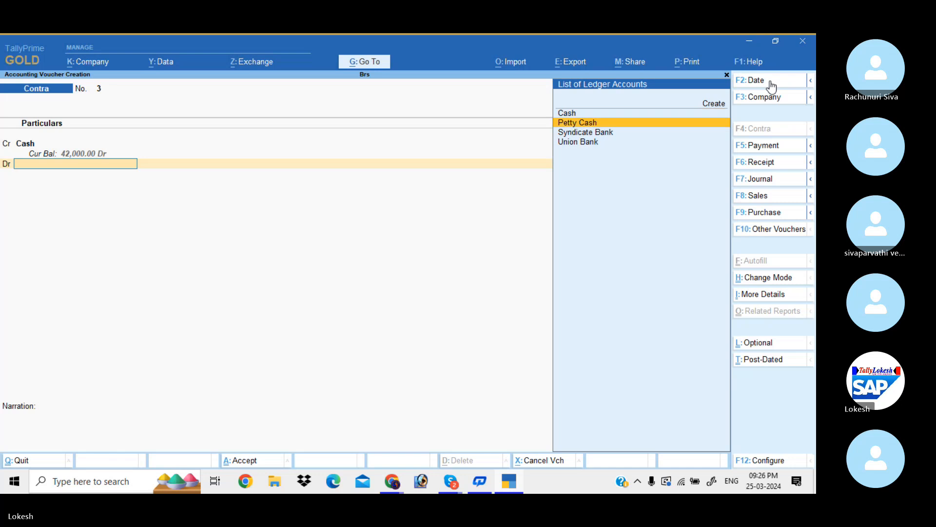
{"action": "key", "text": "Down"}
{"action": "key", "text": "Return"}
{"action": "key", "text": "Return"}
{"action": "key", "text": "Return"}
{"action": "key", "text": "Return"}
{"action": "key", "text": "Return"}
{"action": "key", "text": "Return"}
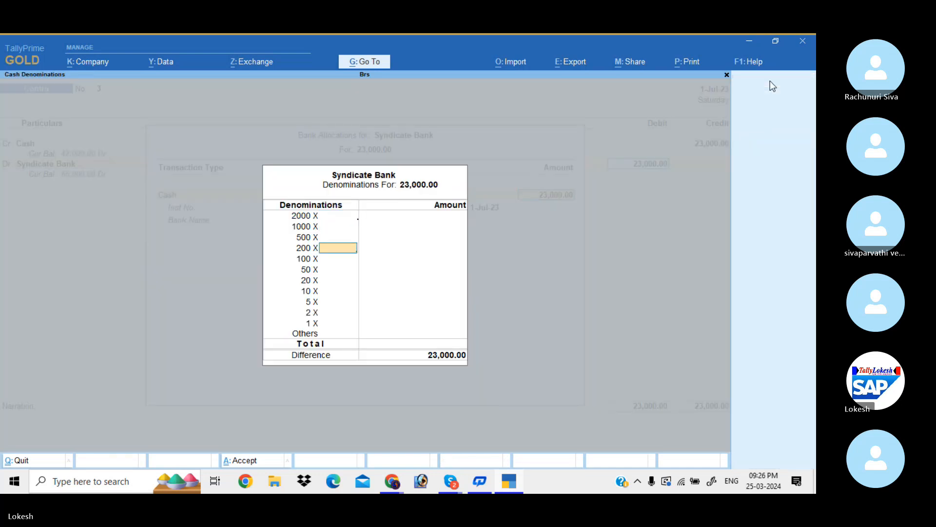
{"action": "key", "text": "ctrl+a"}
{"action": "key", "text": "Return"}
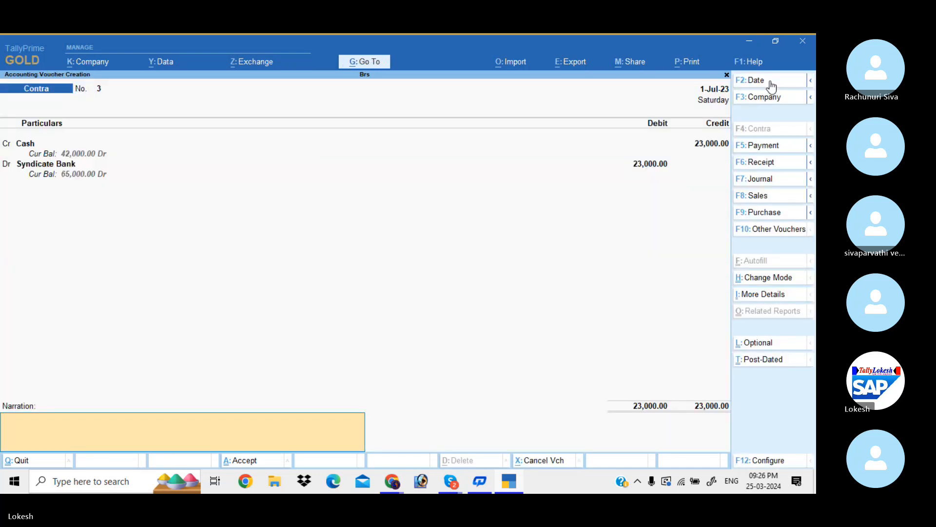
{"action": "key", "text": "Return"}
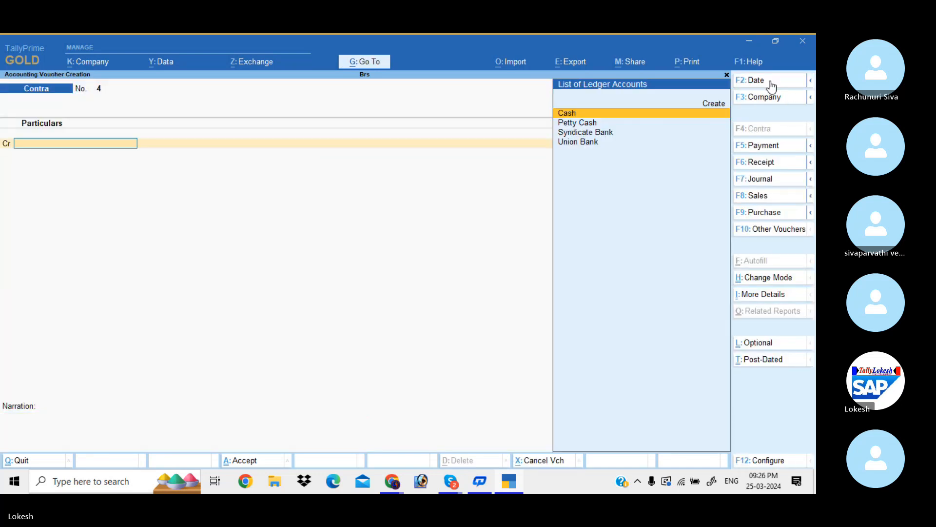
Start a payment voucher and set its date to 2-Aug-23.
{"action": "left_click", "coordinate": [782, 147]}
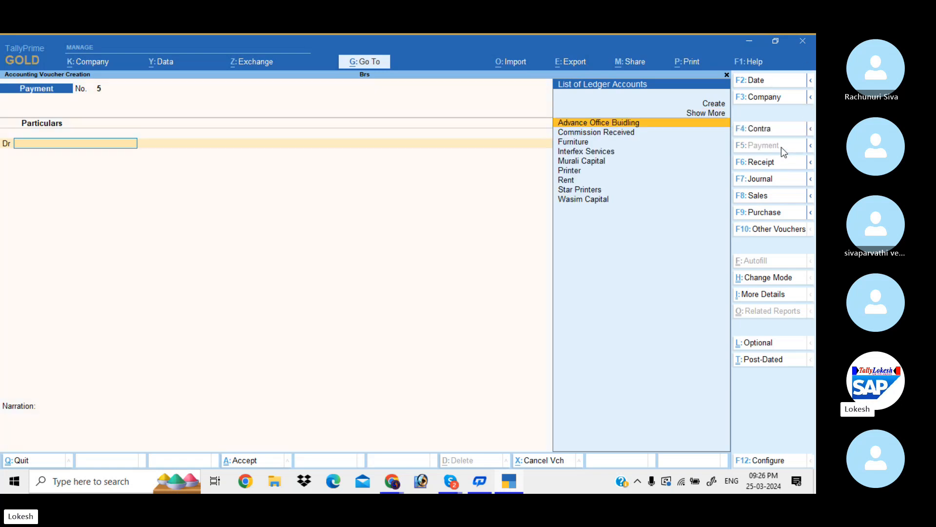
{"action": "left_click", "coordinate": [775, 84]}
{"action": "type", "text": "2-8"}
{"action": "key", "text": "Return"}
Debit Star Printers with 10000 in the payment voucher and move on to its credit line.
{"action": "type", "text": "st"}
{"action": "key", "text": "Return"}
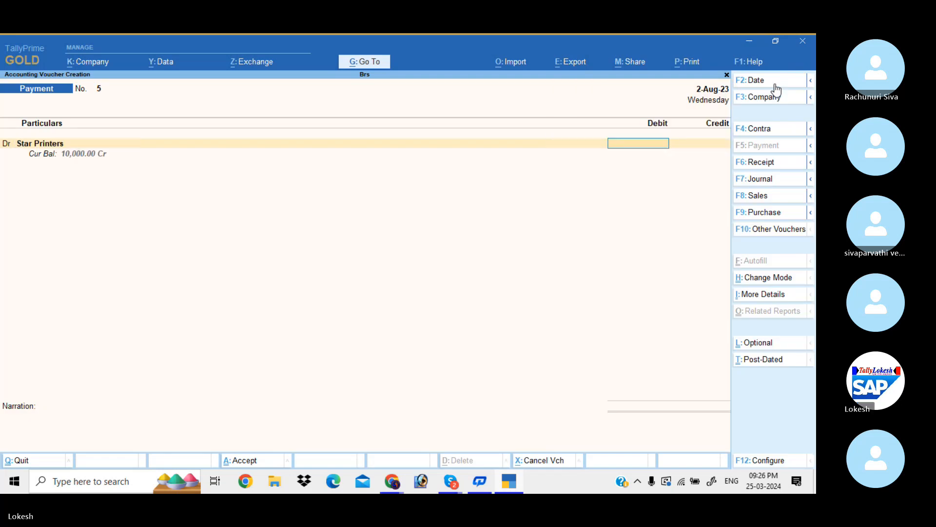
{"action": "type", "text": "10000"}
{"action": "key", "text": "Return"}
{"action": "key", "text": "Return"}
Credit Syndicate Bank with the 10,000, keep the default cheque allocation, and save the payment voucher.
{"action": "type", "text": "Sy"}
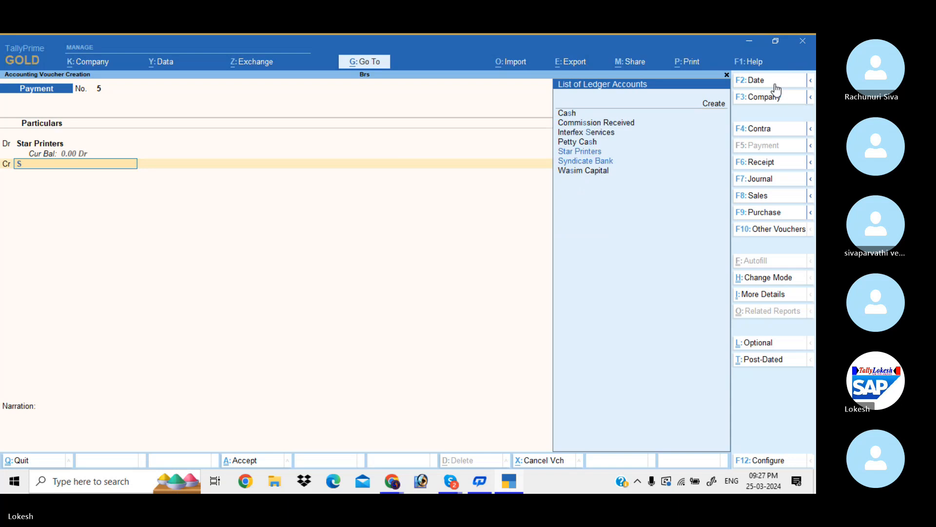
{"action": "key", "text": "Return"}
{"action": "key", "text": "Return"}
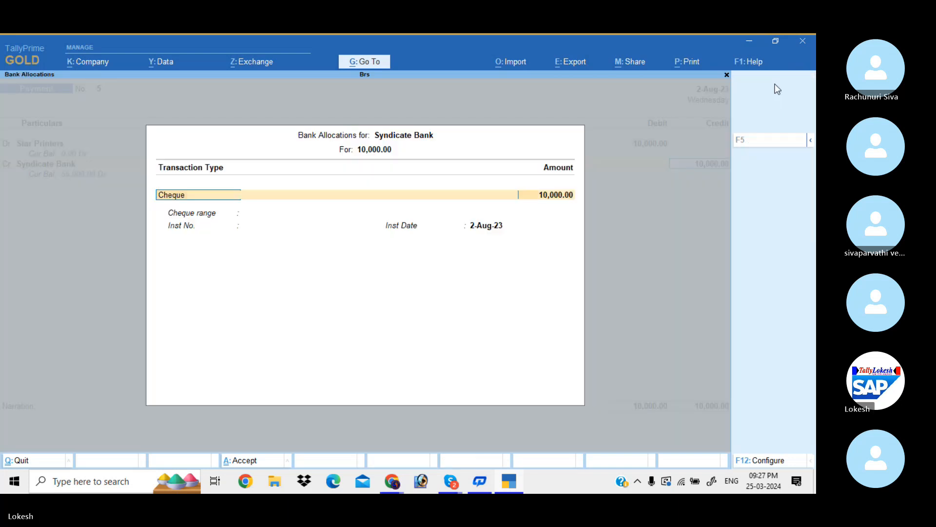
{"action": "key", "text": "Return"}
{"action": "key", "text": "Return"}
{"action": "key", "text": "Return"}
{"action": "key", "text": "Return"}
{"action": "key", "text": "Return"}
{"action": "key", "text": "Return"}
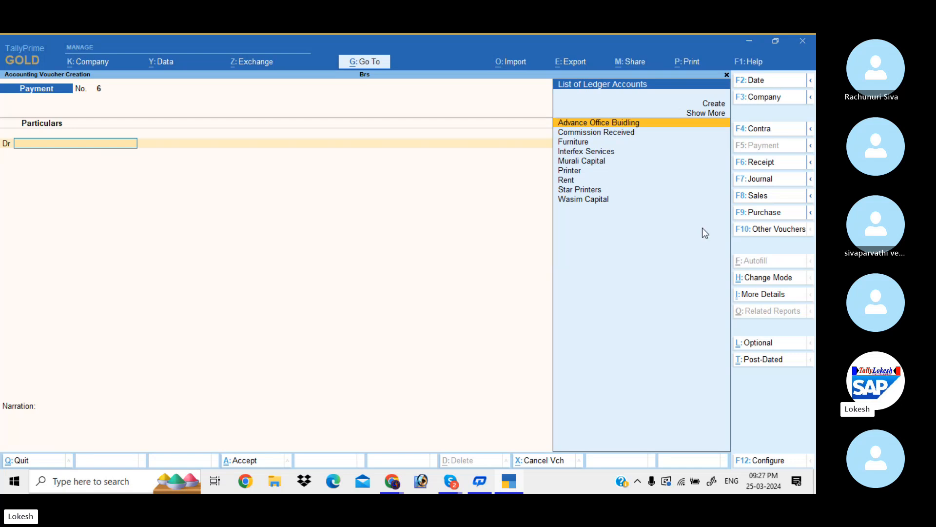
Create a Bank Charges ledger under Indirect Expenses for the next payment voucher's debit line.
{"action": "key", "text": "alt+c"}
{"action": "type", "text": "Bank"}
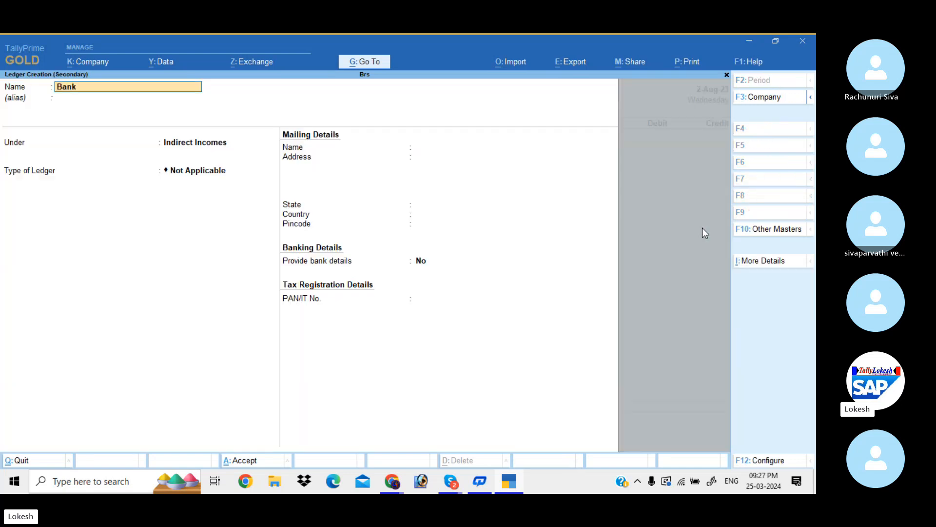
{"action": "type", "text": " Charges"}
{"action": "key", "text": "Return"}
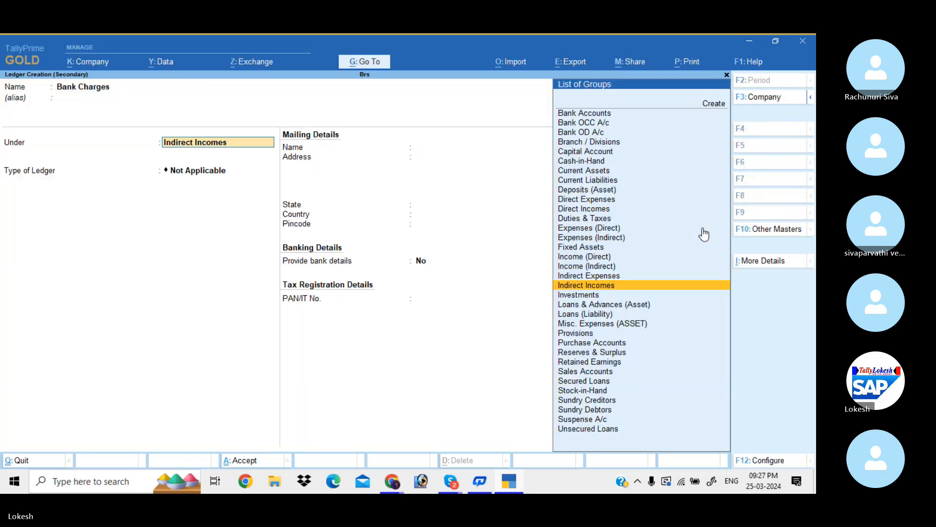
{"action": "type", "text": "Ind"}
{"action": "key", "text": "Down"}
{"action": "key", "text": "Down"}
{"action": "key", "text": "Return"}
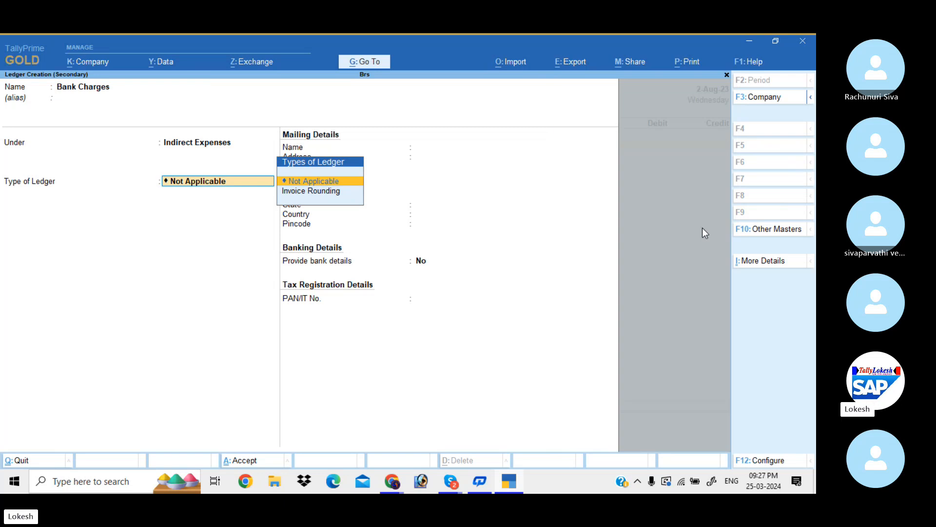
{"action": "key", "text": "ctrl+a"}
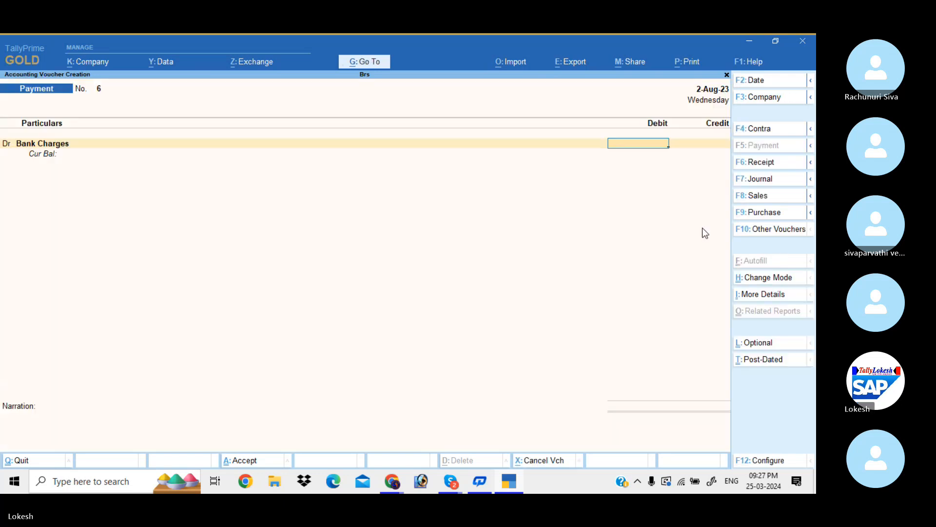
Set the bank charges payment voucher's date to 1-Sep-23.
{"action": "left_click", "coordinate": [764, 85]}
{"action": "type", "text": "1-9"}
{"action": "key", "text": "Return"}
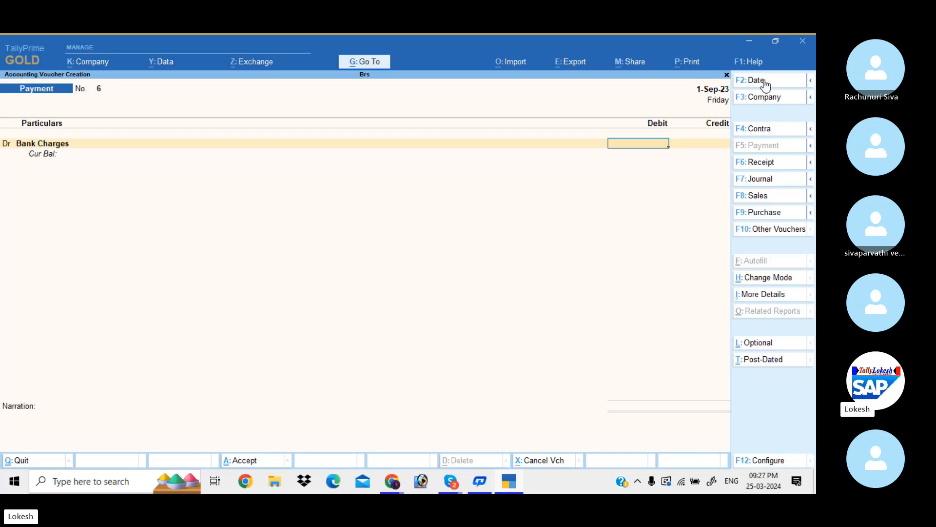
Debit Bank Charges with 500, credit Union Bank for the same amount, and save the payment voucher with the default cheque allocation.
{"action": "type", "text": "500"}
{"action": "key", "text": "Return"}
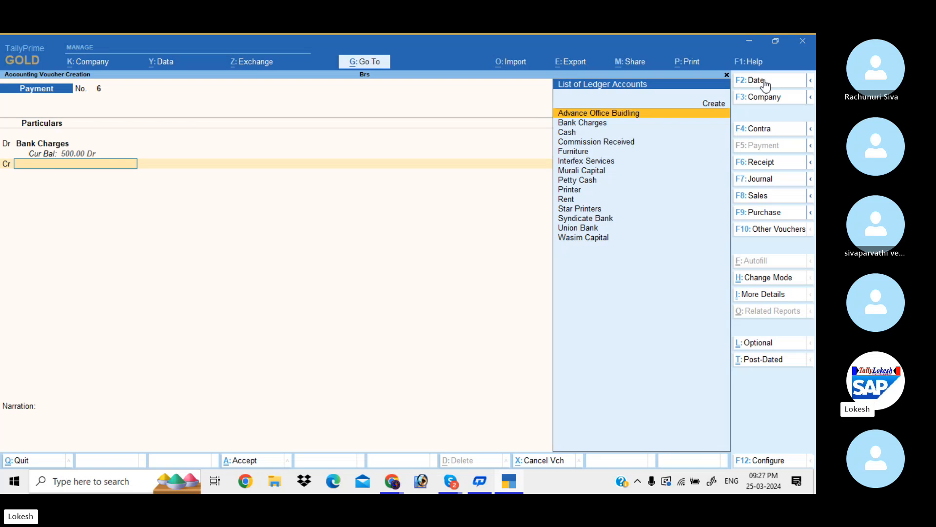
{"action": "type", "text": "u"}
{"action": "key", "text": "Return"}
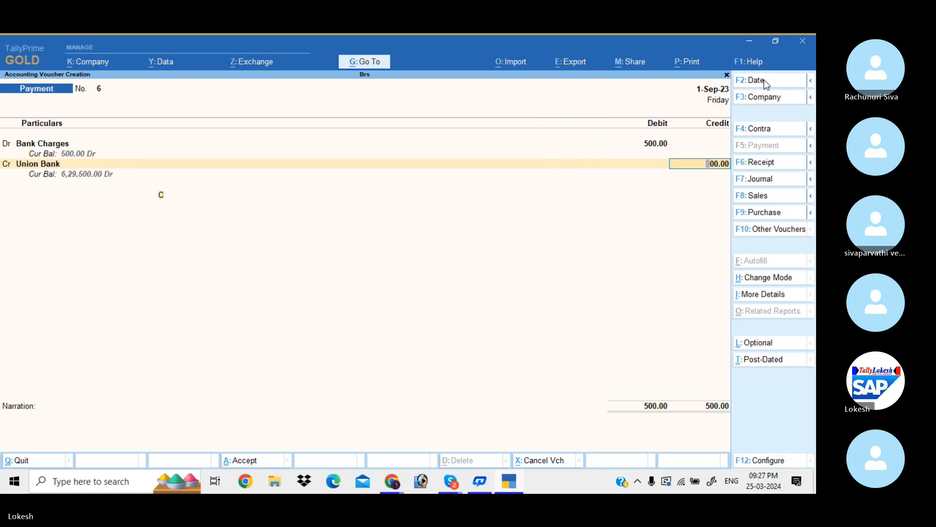
{"action": "key", "text": "Return"}
{"action": "key", "text": "Return"}
{"action": "key", "text": "Return"}
{"action": "key", "text": "Return"}
{"action": "key", "text": "Return"}
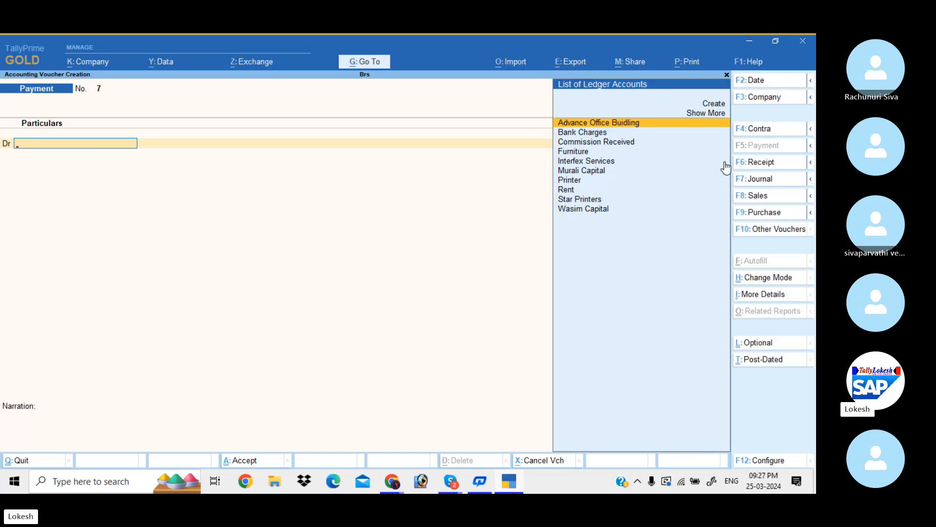
Create an Interest on Loan ledger under Indirect Expenses for the next payment voucher's debit line.
{"action": "key", "text": "alt+c"}
{"action": "type", "text": "Inter"}
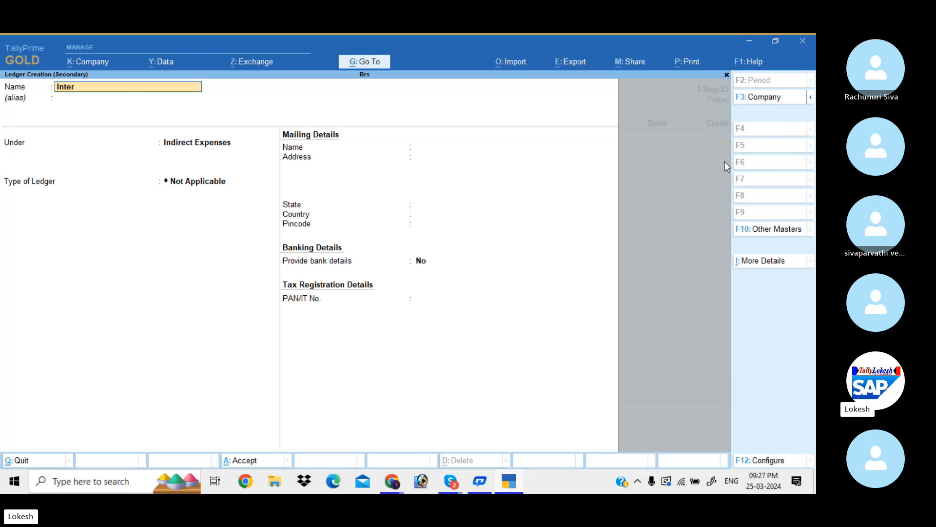
{"action": "type", "text": "est on Loan"}
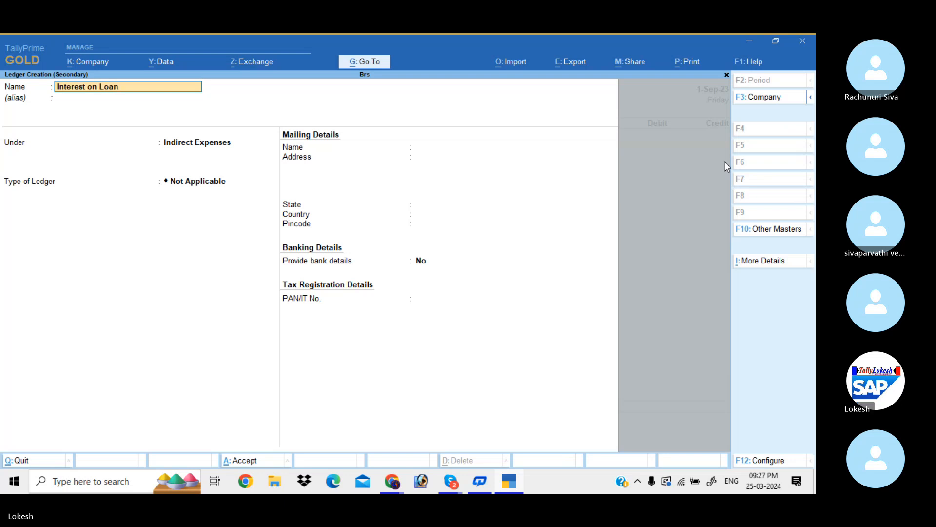
{"action": "key", "text": "Return"}
{"action": "key", "text": "ctrl+a"}
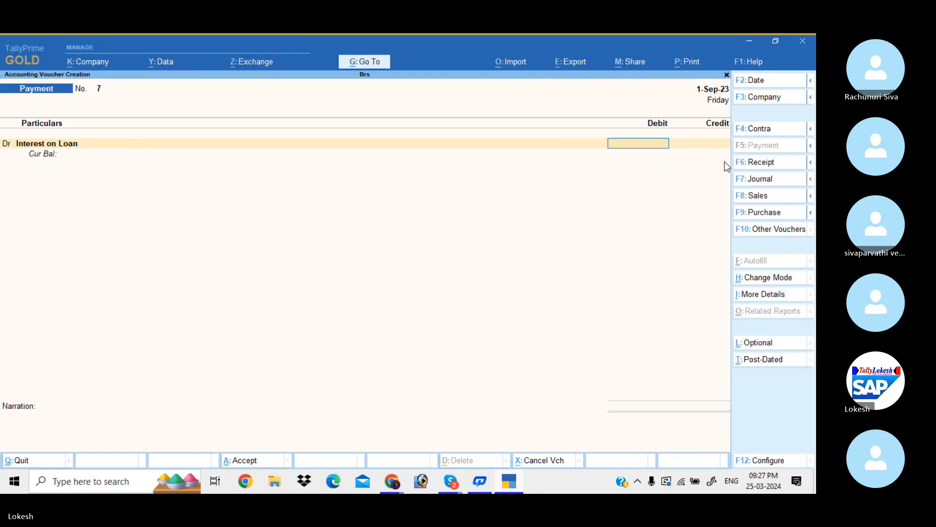
Debit Interest on Loan with 5000 and choose Syndicate Bank as the credit ledger.
{"action": "type", "text": "5000"}
{"action": "key", "text": "Return"}
{"action": "key", "text": "Return"}
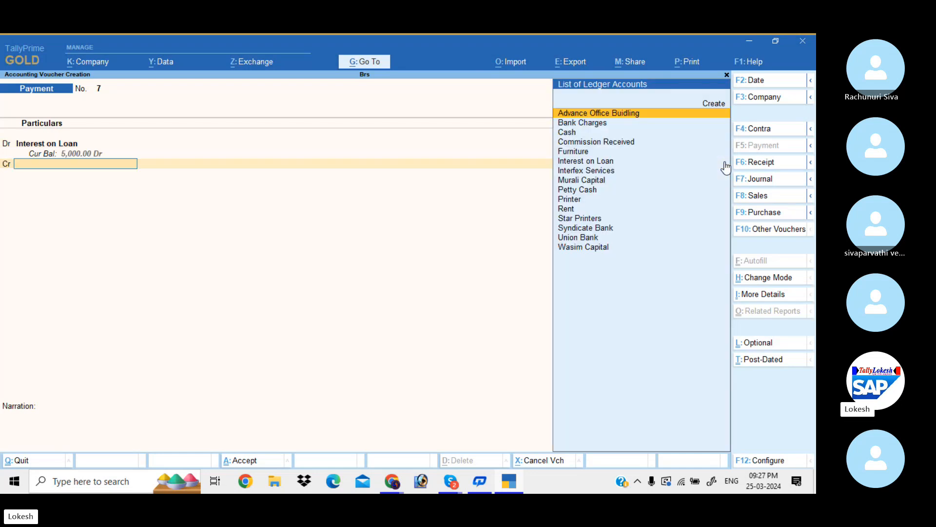
{"action": "type", "text": "sy"}
{"action": "key", "text": "Return"}
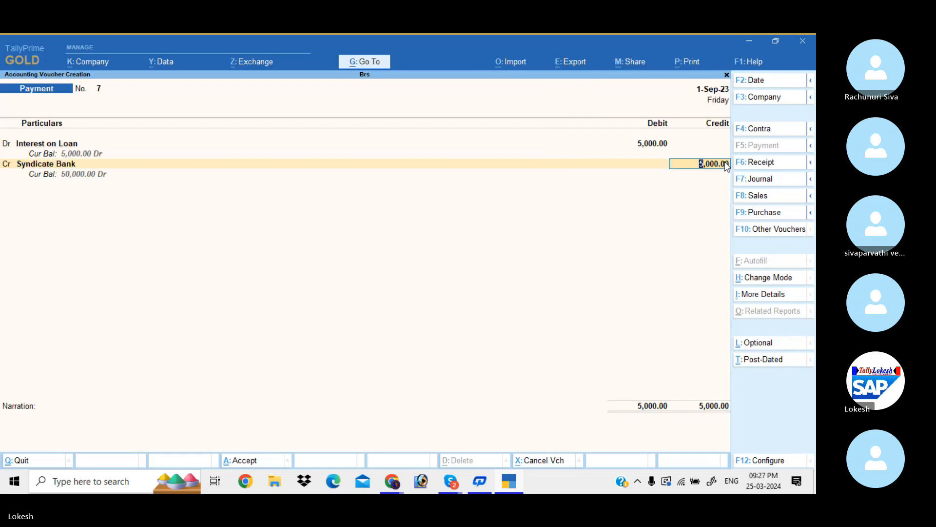
Date the loan interest payment voucher 2-Sep-23 and save it with the default Syndicate Bank cheque allocation.
{"action": "left_click", "coordinate": [759, 87]}
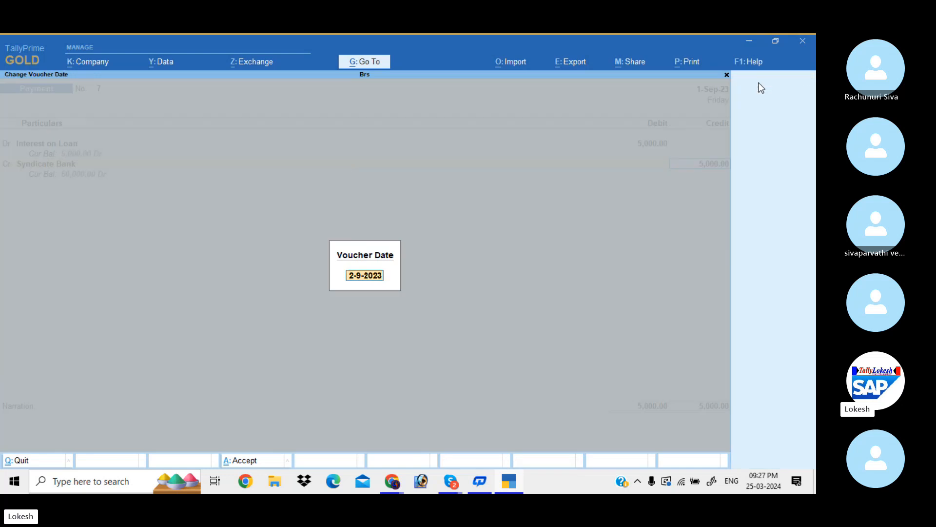
{"action": "type", "text": "2-9"}
{"action": "key", "text": "Return"}
{"action": "key", "text": "Return"}
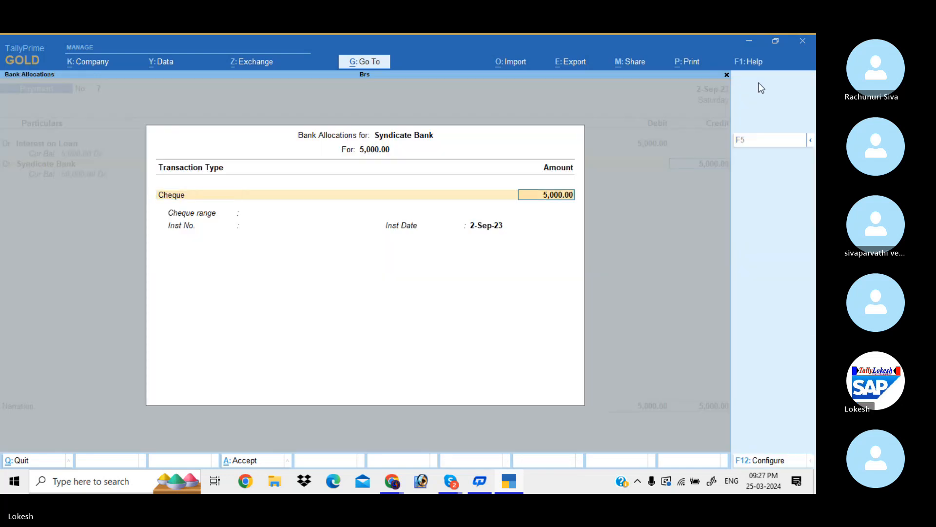
{"action": "key", "text": "Return"}
{"action": "key", "text": "Return"}
{"action": "key", "text": "Return"}
{"action": "key", "text": "Return"}
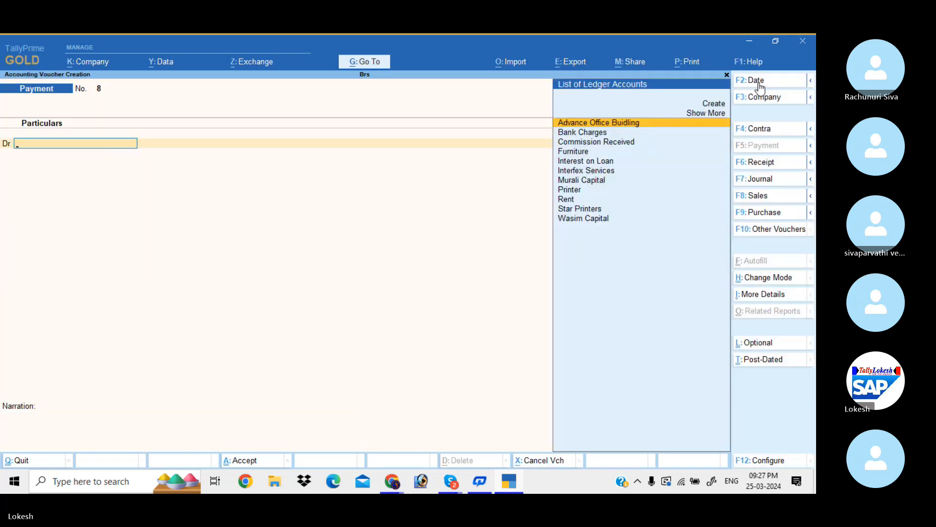
Start a contra voucher dated 1-Oct-23.
{"action": "left_click", "coordinate": [773, 131]}
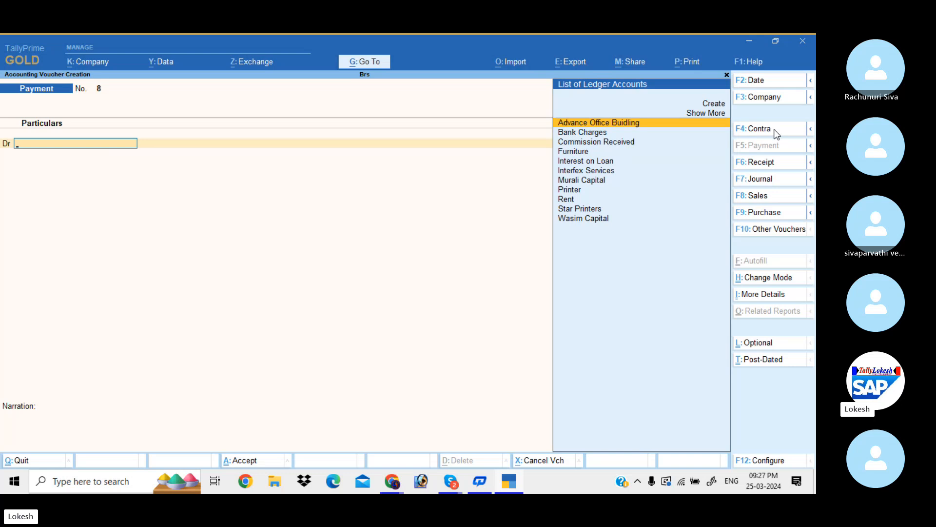
{"action": "left_click", "coordinate": [768, 87]}
{"action": "type", "text": "1-1"}
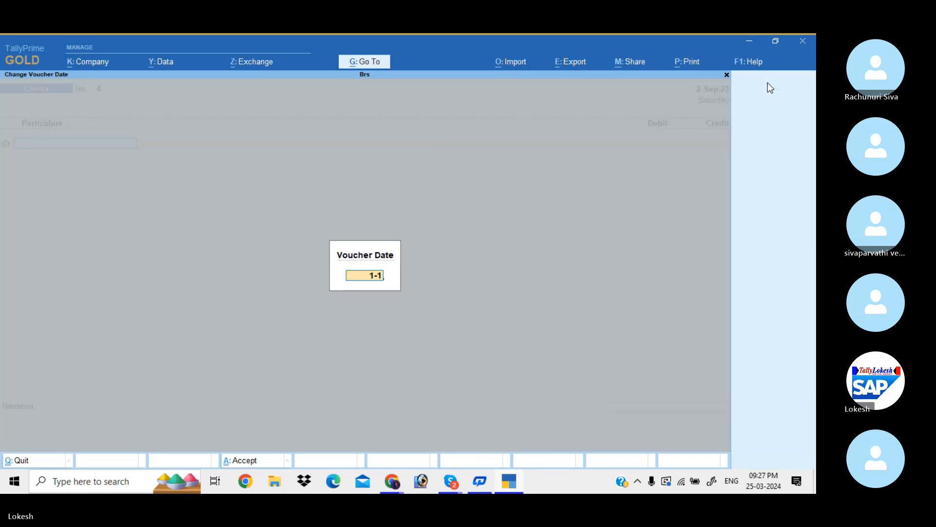
{"action": "key", "text": "Return"}
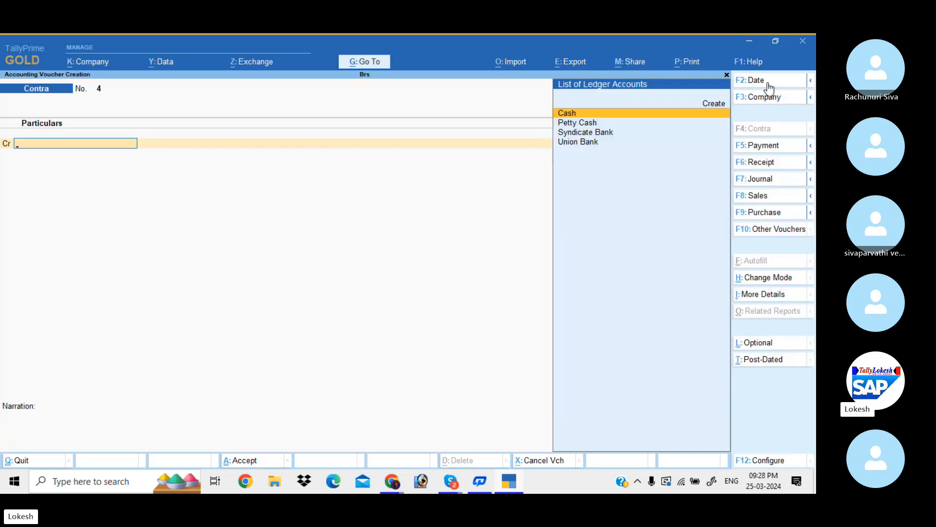
Credit Syndicate Bank with 31000 in the contra voucher, keeping the default cheque allocation.
{"action": "type", "text": "sy"}
{"action": "key", "text": "Return"}
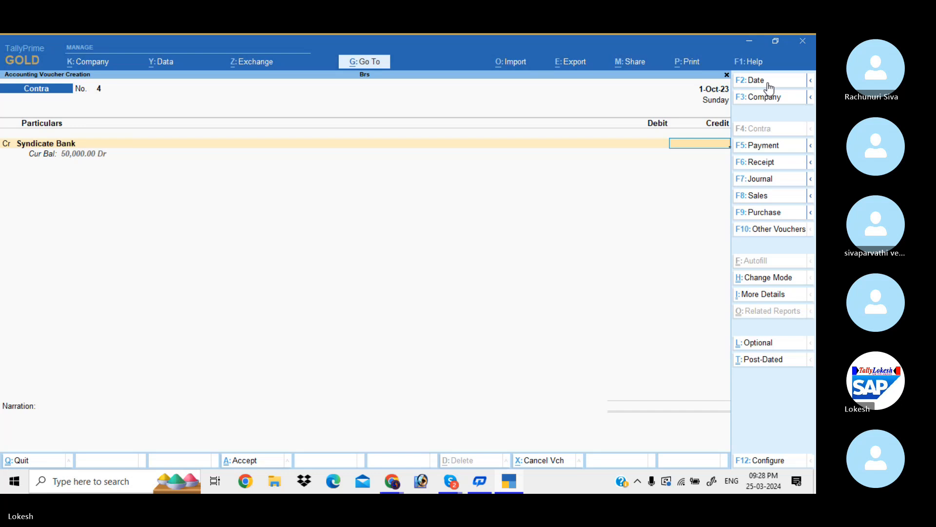
{"action": "type", "text": "31000"}
{"action": "key", "text": "Return"}
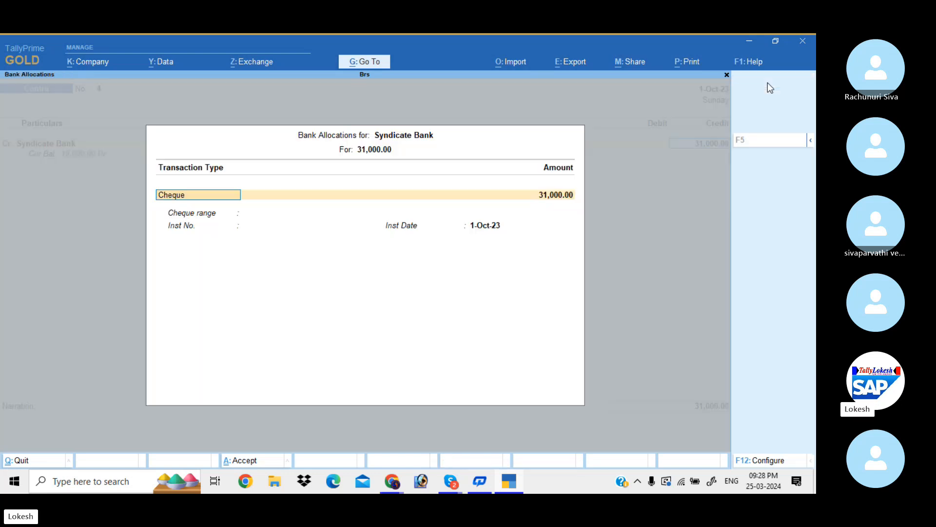
{"action": "key", "text": "Return"}
{"action": "key", "text": "Return"}
{"action": "key", "text": "Return"}
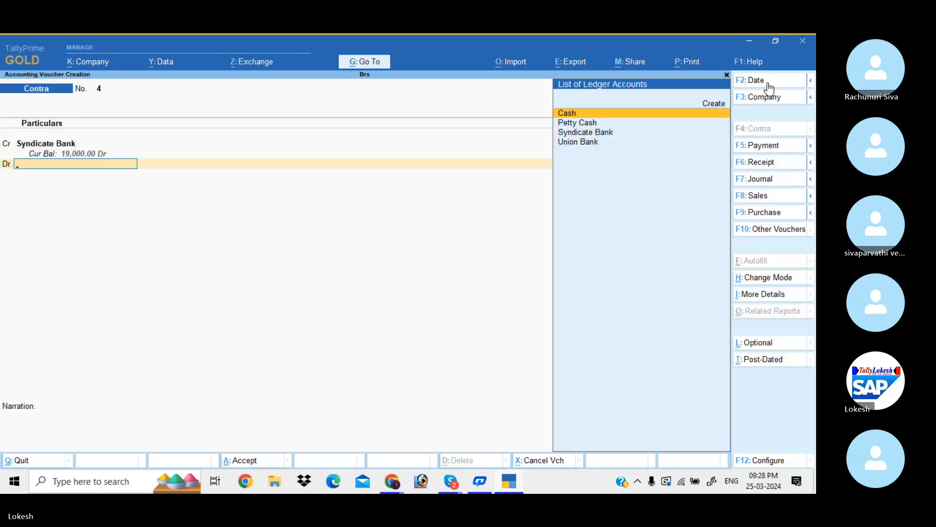
Debit Union Bank with the 31,000, keep the default Cheque/DD allocation, and save the contra voucher.
{"action": "key", "text": "Down"}
{"action": "key", "text": "Down"}
{"action": "key", "text": "Down"}
{"action": "key", "text": "Return"}
{"action": "key", "text": "Return"}
{"action": "key", "text": "Return"}
{"action": "key", "text": "Return"}
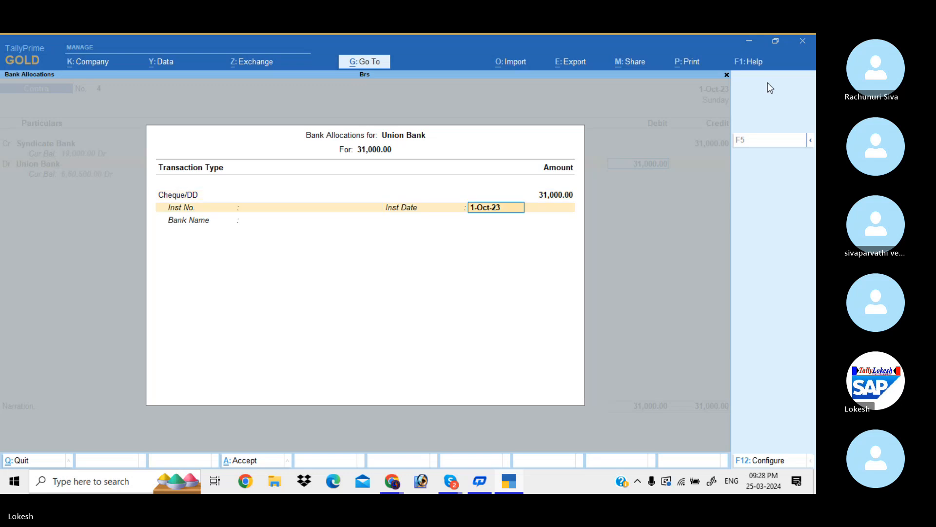
{"action": "key", "text": "Return"}
{"action": "key", "text": "Return"}
{"action": "key", "text": "Return"}
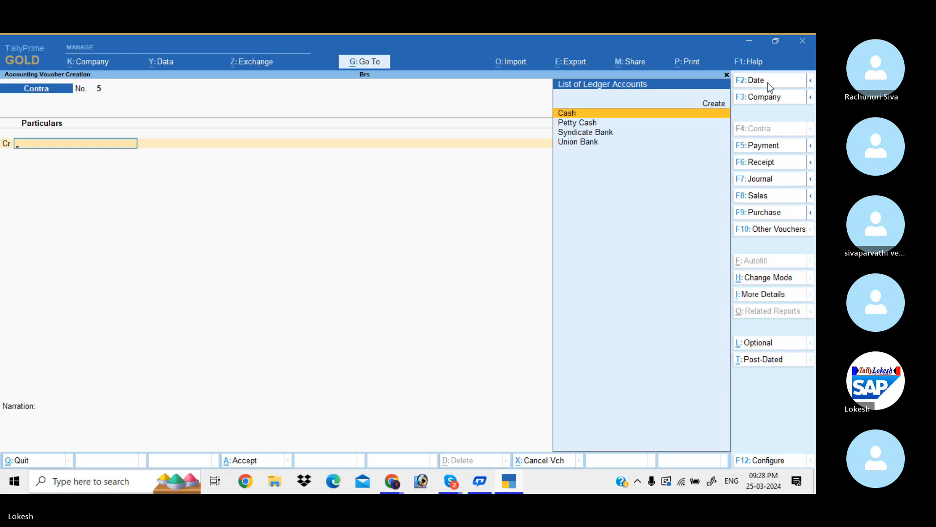
Leave voucher entry and examine the detailed Profit & Loss A/c down to its nett profit line.
{"action": "key", "text": "Escape"}
{"action": "key", "text": "Down"}
{"action": "key", "text": "Down"}
{"action": "key", "text": "Down"}
{"action": "key", "text": "Down"}
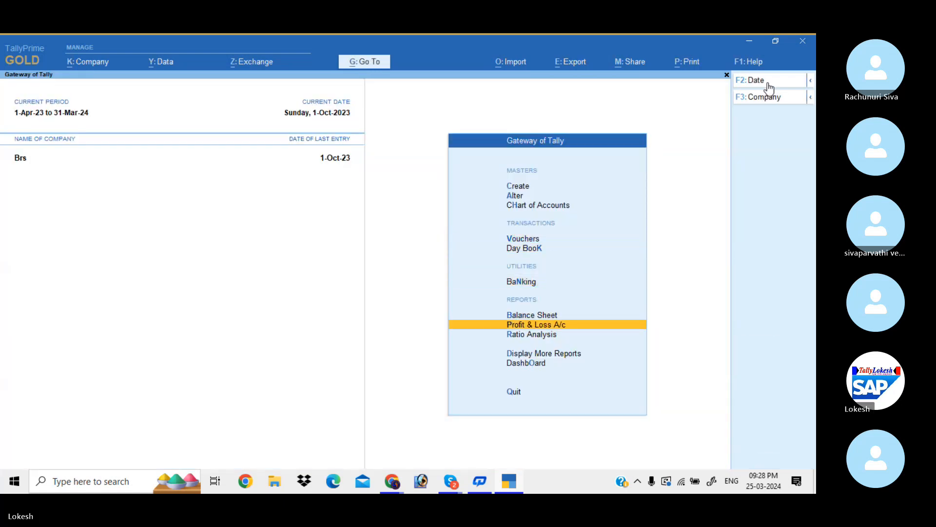
{"action": "key", "text": "Return"}
{"action": "key", "text": "alt+F5"}
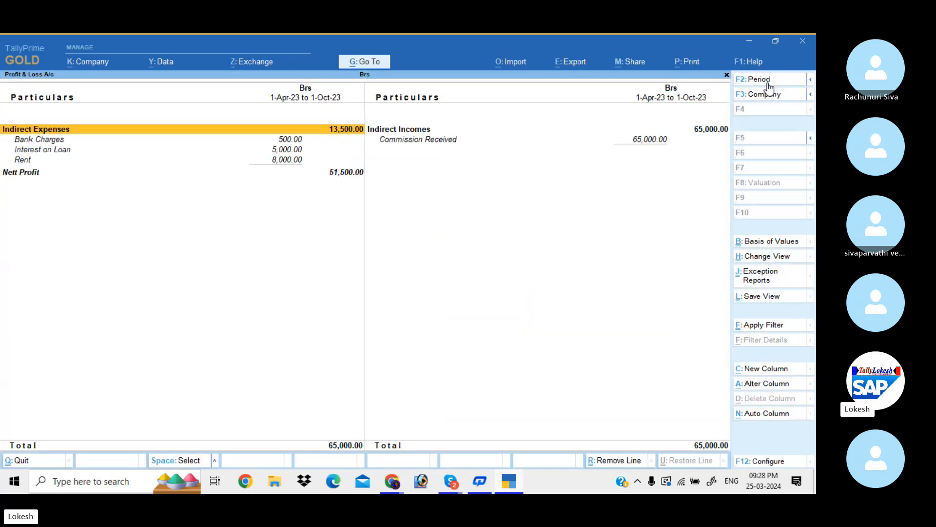
{"action": "key", "text": "Down"}
{"action": "key", "text": "Down"}
{"action": "key", "text": "Down"}
{"action": "key", "text": "Down"}
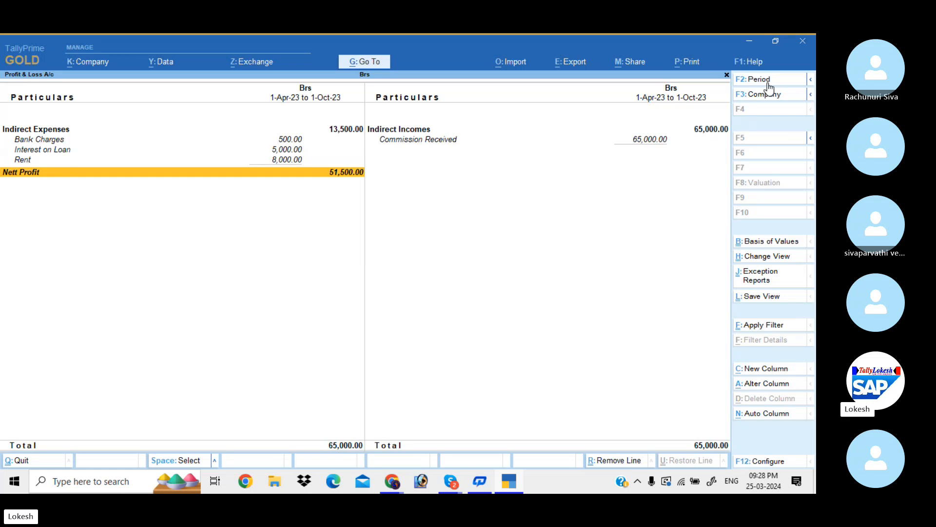
{"action": "key", "text": "Escape"}
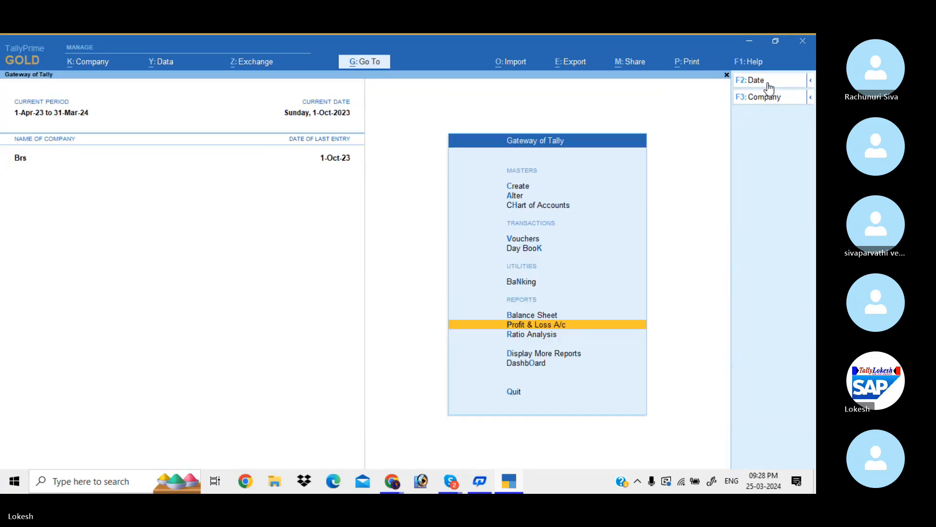
View the company's Dashboard and return to the Gateway of Tally.
{"action": "key", "text": "Down"}
{"action": "key", "text": "Down"}
{"action": "key", "text": "Down"}
{"action": "key", "text": "Return"}
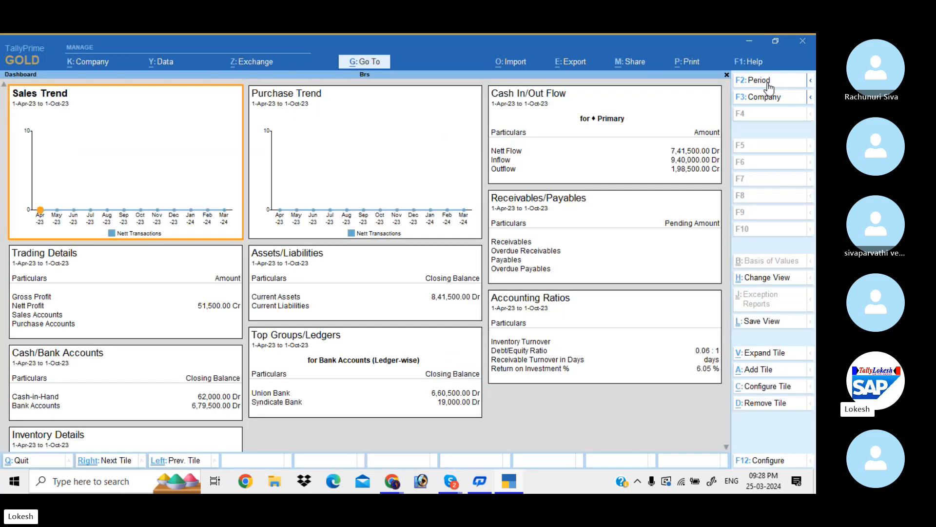
{"action": "key", "text": "Escape"}
Review the unreconciled entries in Union Bank's bank reconciliation, and close it without changes.
{"action": "key", "text": "Up"}
{"action": "key", "text": "Up"}
{"action": "key", "text": "Up"}
{"action": "key", "text": "Up"}
{"action": "key", "text": "Up"}
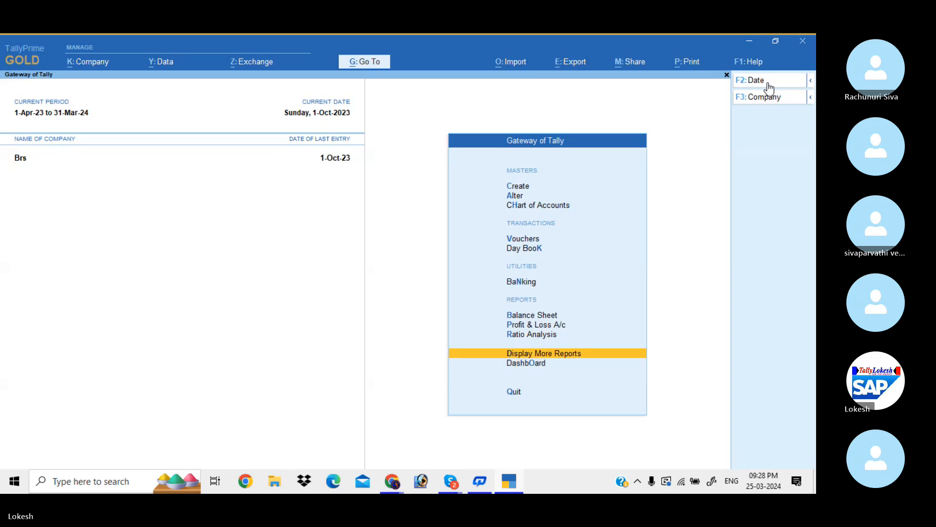
{"action": "key", "text": "Return"}
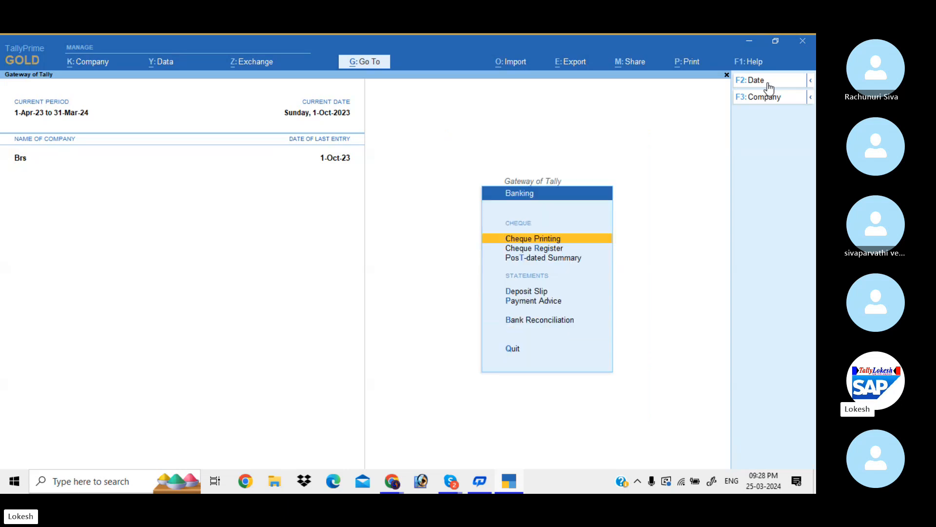
{"action": "key", "text": "Down"}
{"action": "key", "text": "Down"}
{"action": "key", "text": "Down"}
{"action": "key", "text": "Down"}
{"action": "key", "text": "Down"}
{"action": "key", "text": "Return"}
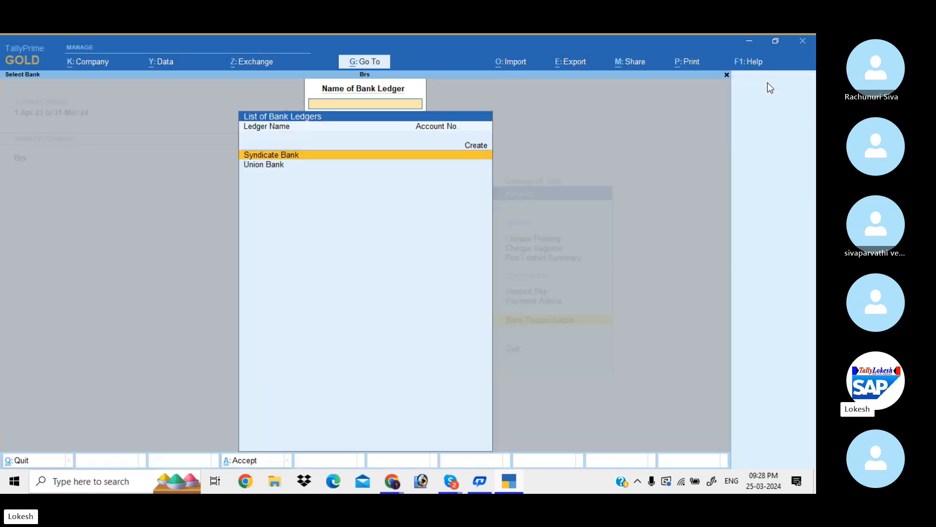
{"action": "key", "text": "Down"}
{"action": "key", "text": "Return"}
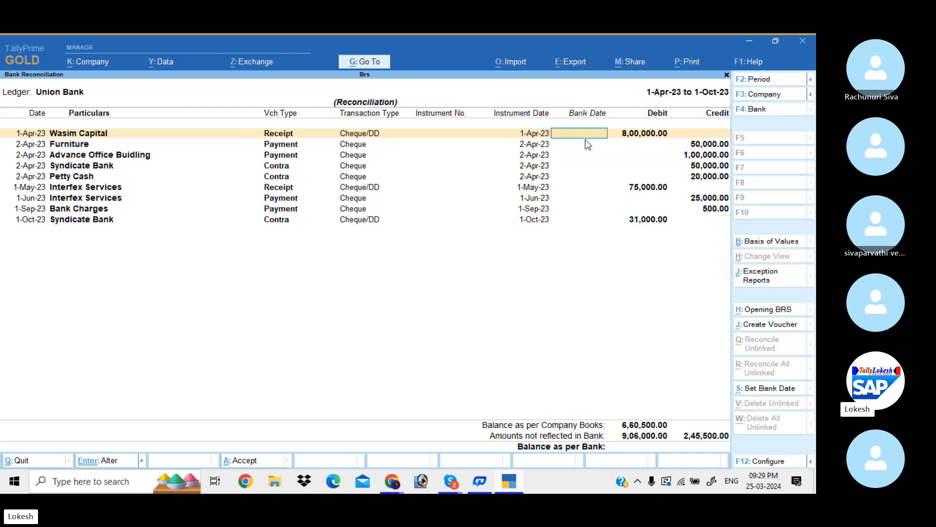
{"action": "key", "text": "Escape"}
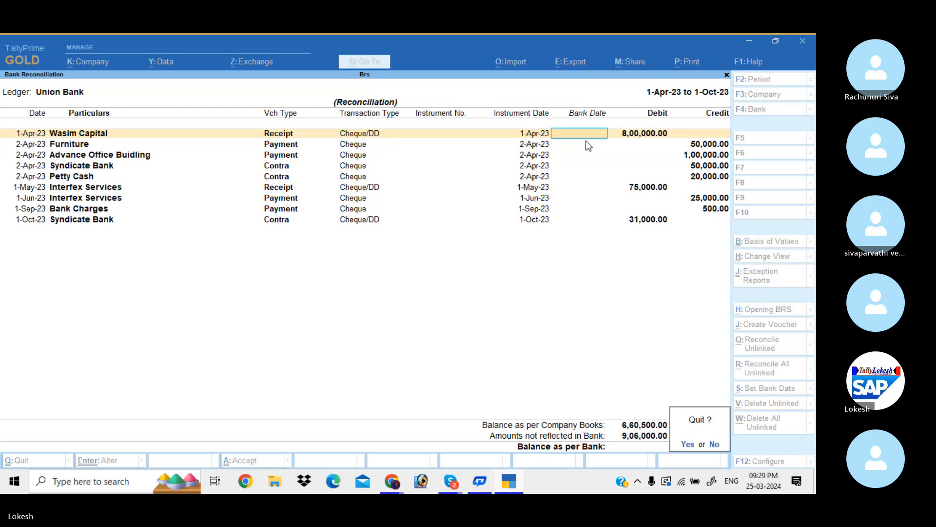
{"action": "key", "text": "Return"}
Review the unreconciled entries in Syndicate Bank's bank reconciliation and return to the Gateway of Tally.
{"action": "key", "text": "Up"}
{"action": "key", "text": "Return"}
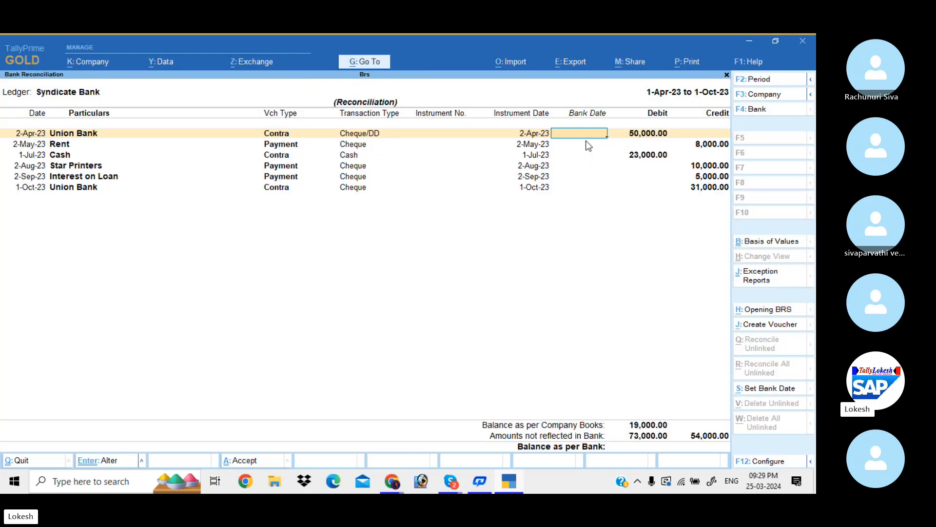
{"action": "key", "text": "Escape"}
{"action": "key", "text": "Return"}
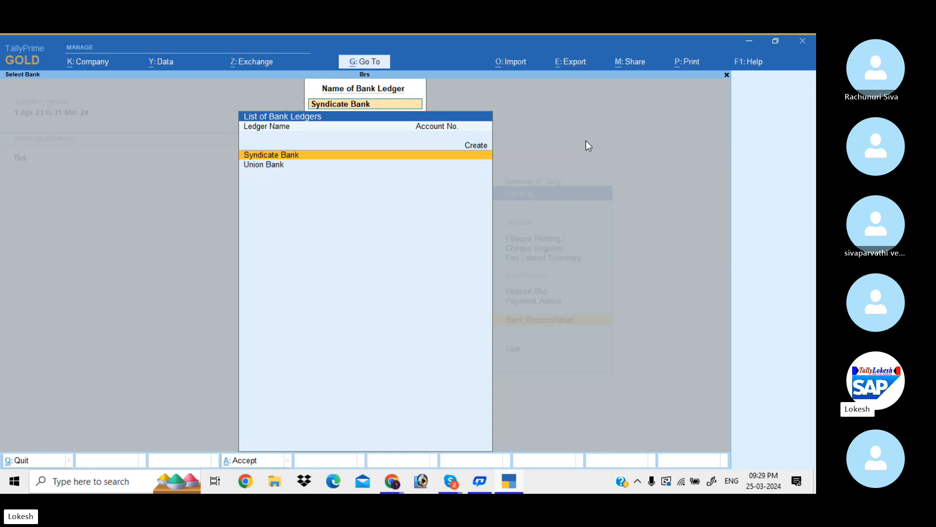
{"action": "key", "text": "Escape"}
{"action": "key", "text": "Escape"}
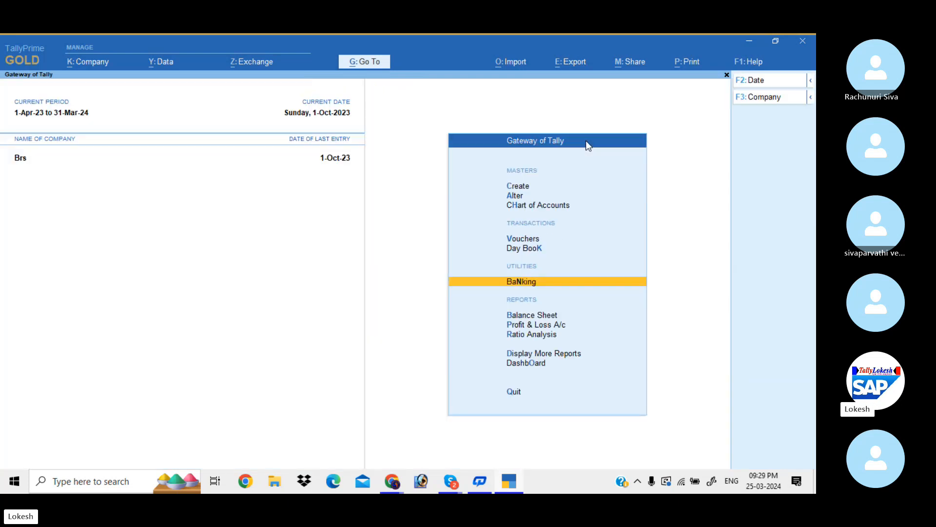
Open Syndicate Bank's reconciliation from the Cheque Register and set the 2-Apr-23 Union Bank contra entry's bank date to 1-May-23.
{"action": "key", "text": "Return"}
{"action": "key", "text": "Down"}
{"action": "key", "text": "Return"}
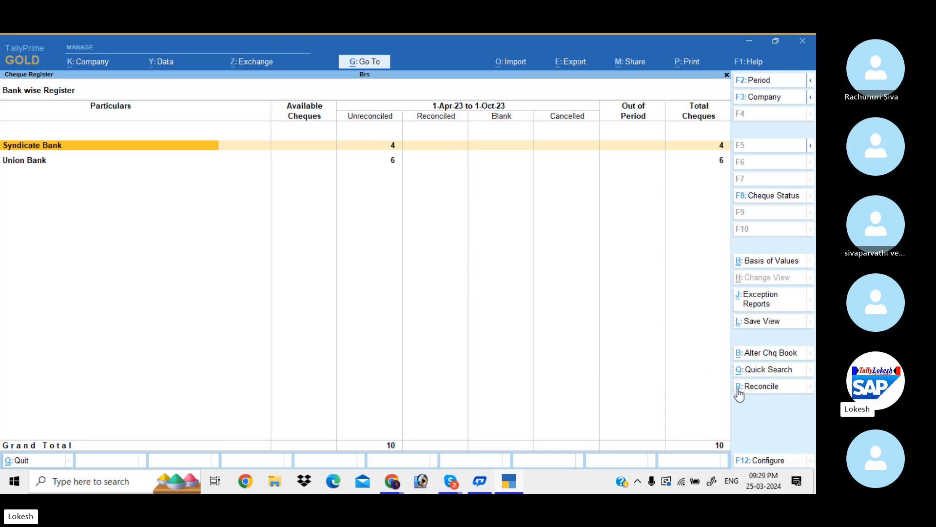
{"action": "left_click", "coordinate": [759, 389]}
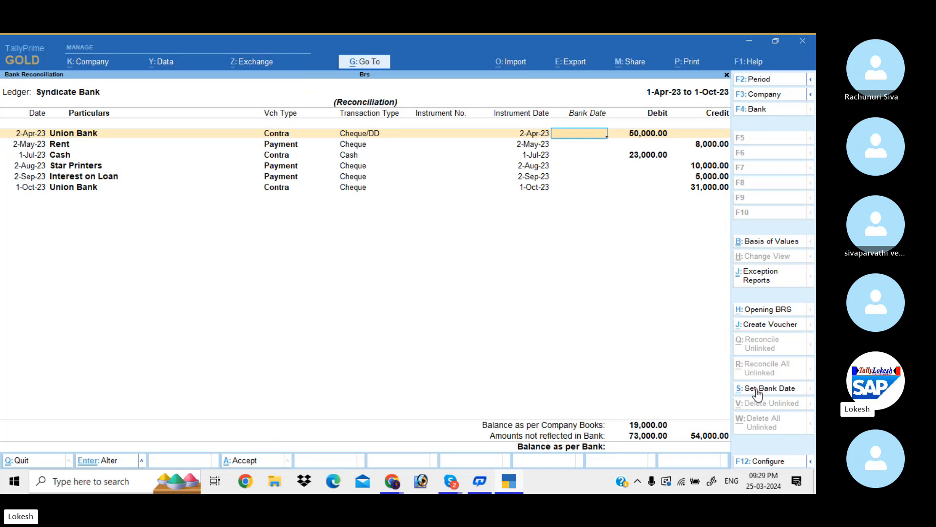
{"action": "type", "text": "1-5"}
{"action": "key", "text": "Return"}
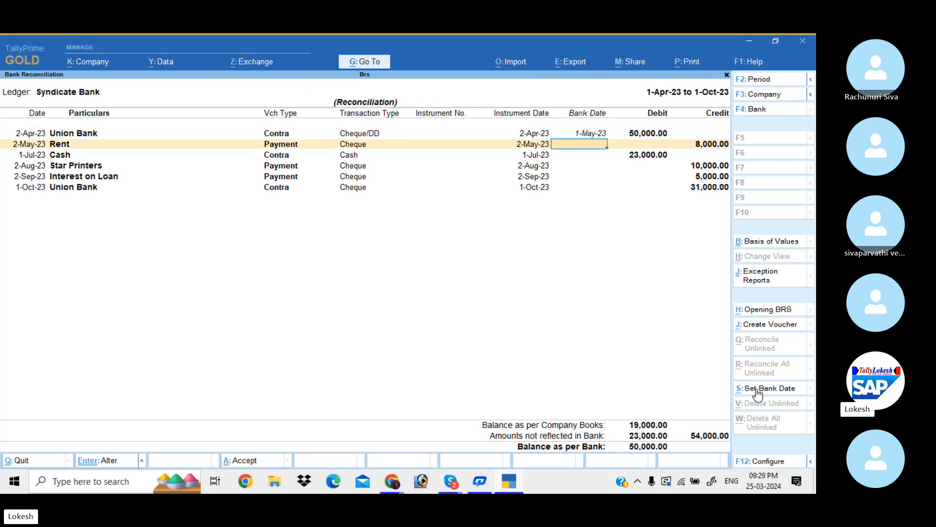
Set Syndicate Bank's bank dates to 1-Jun-23 for Rent, 1-Aug-23 for the Cash contra, and 1-Sep-23 for Star Printers.
{"action": "type", "text": "1-6"}
{"action": "key", "text": "Return"}
{"action": "type", "text": "1-8"}
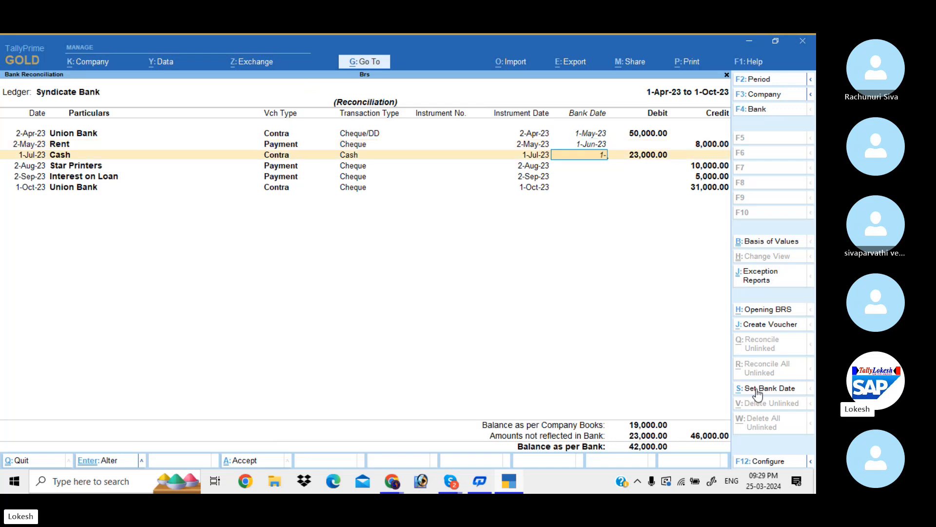
{"action": "key", "text": "Return"}
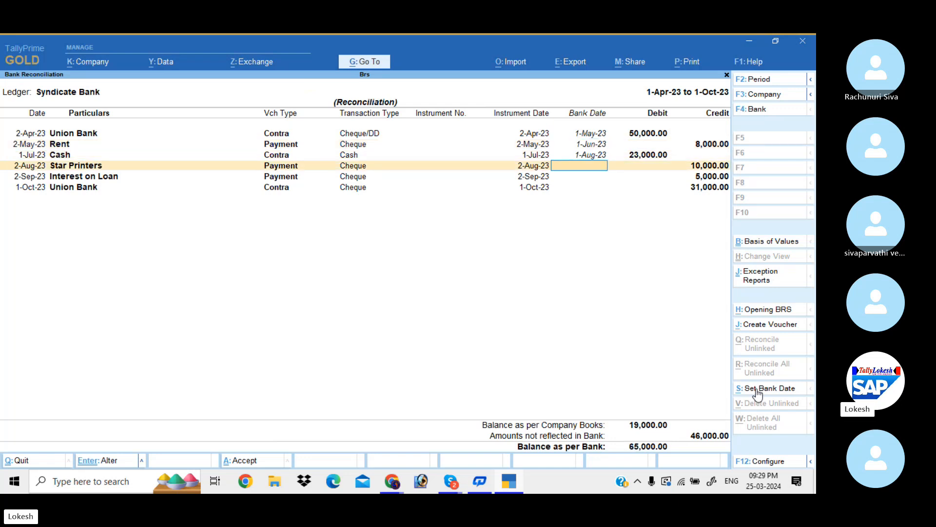
{"action": "type", "text": "1-"}
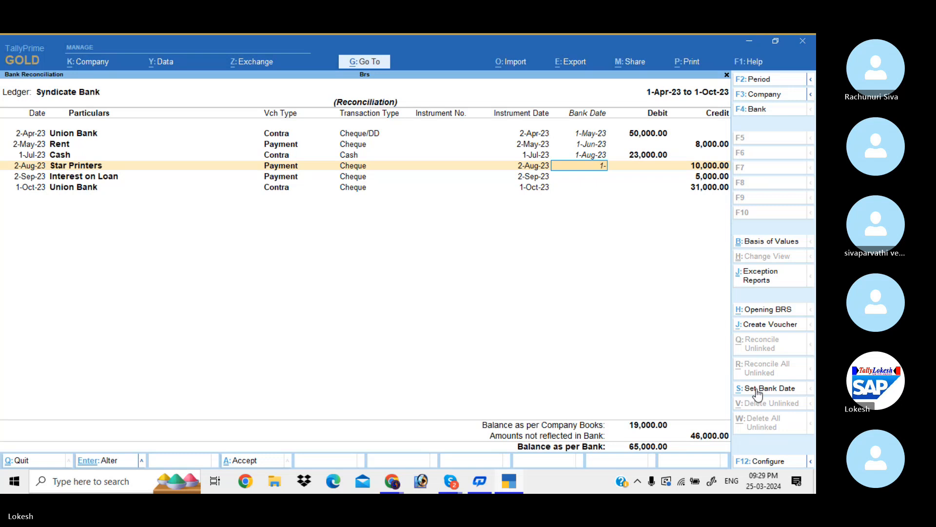
{"action": "type", "text": "9"}
{"action": "key", "text": "Return"}
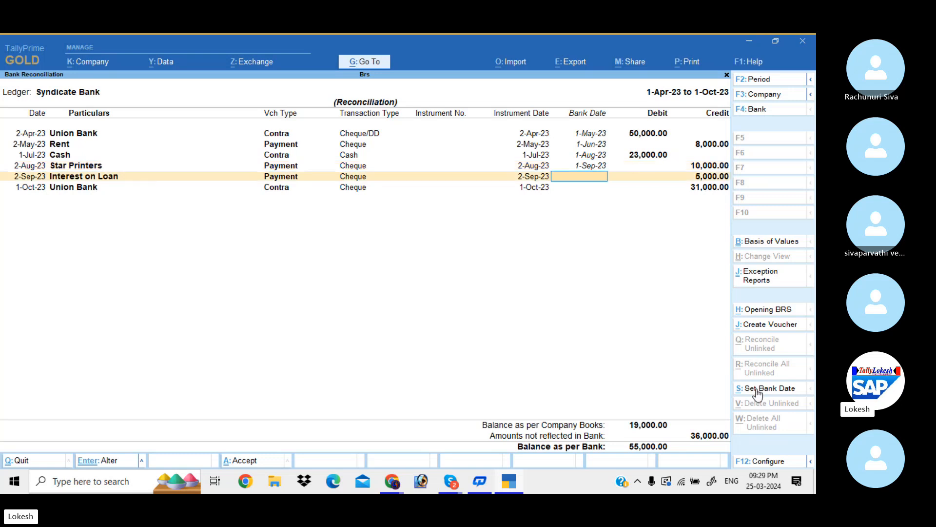
Set bank dates of 1-Oct-23 for Interest on Loan and 1-Nov-23 for the 1-Oct-23 Union Bank contra, and save the reconciliation.
{"action": "type", "text": "1-10"}
{"action": "key", "text": "Return"}
{"action": "type", "text": "1-11"}
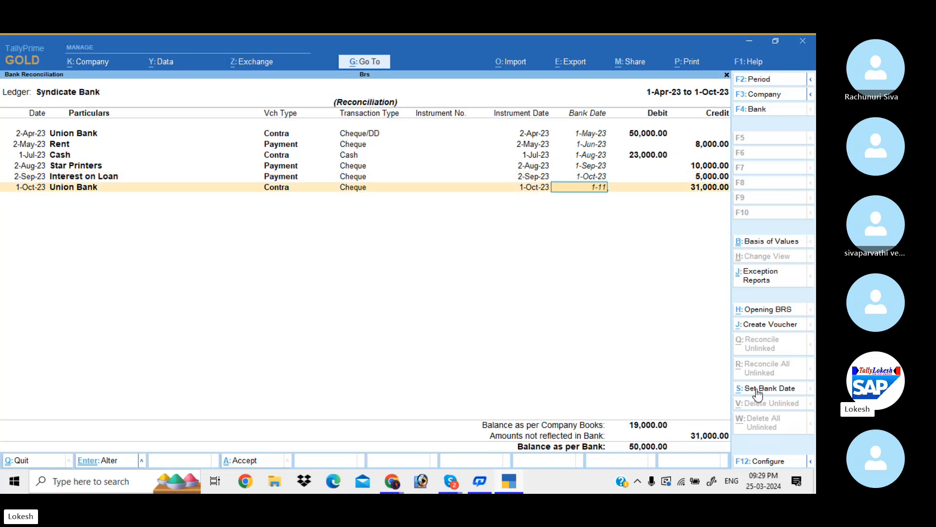
{"action": "key", "text": "Return"}
{"action": "key", "text": "y"}
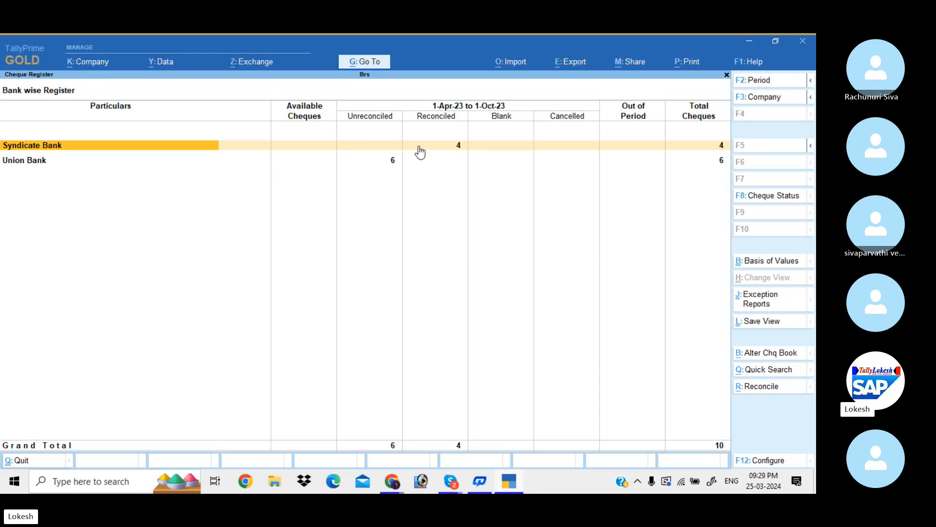
Open Union Bank's reconciliation from the Cheque Register and set all five April 2023 entries' bank dates to 1-May-23.
{"action": "key", "text": "Down"}
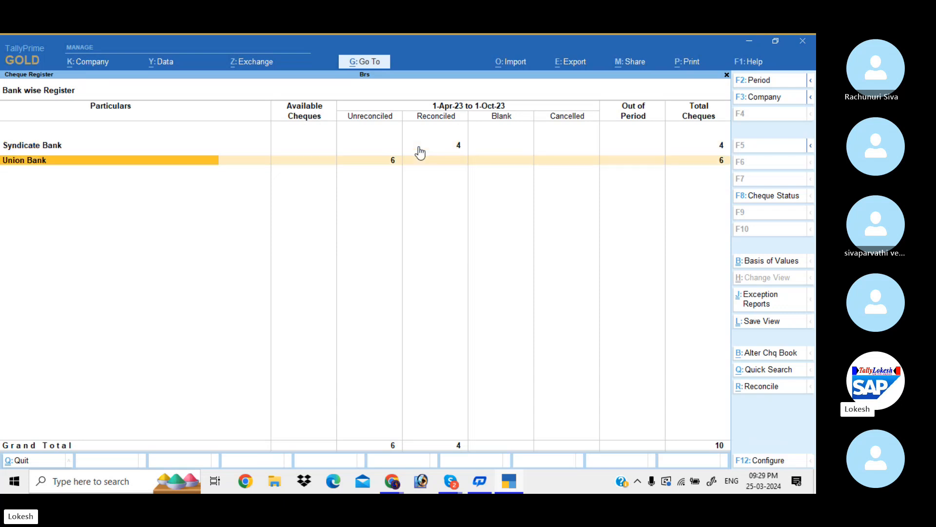
{"action": "left_click", "coordinate": [759, 387]}
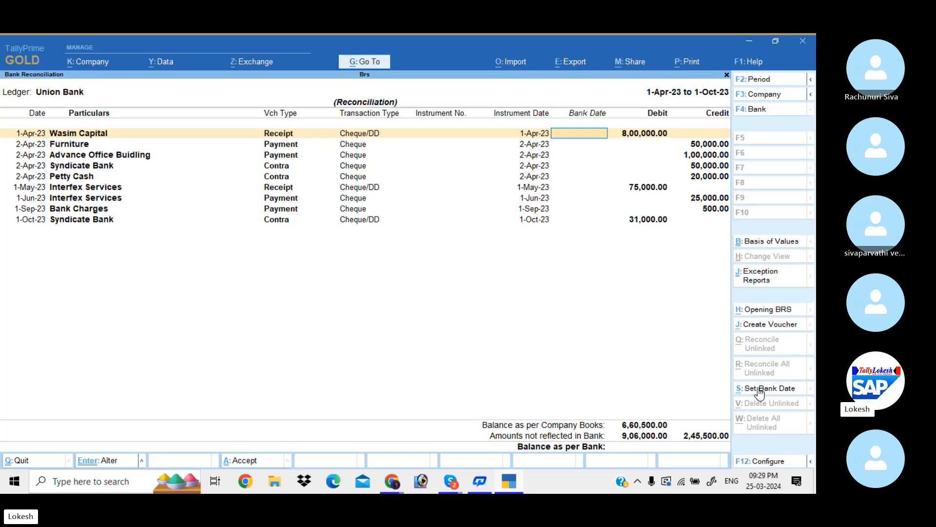
{"action": "type", "text": "1-5"}
{"action": "key", "text": "Return"}
{"action": "type", "text": "1-"}
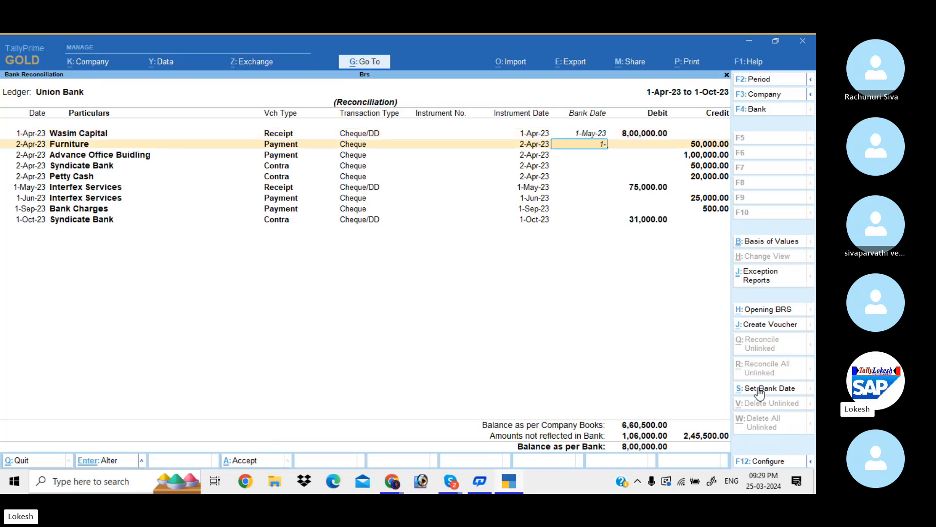
{"action": "type", "text": "5"}
{"action": "key", "text": "Return"}
{"action": "type", "text": "1-5"}
{"action": "key", "text": "Return"}
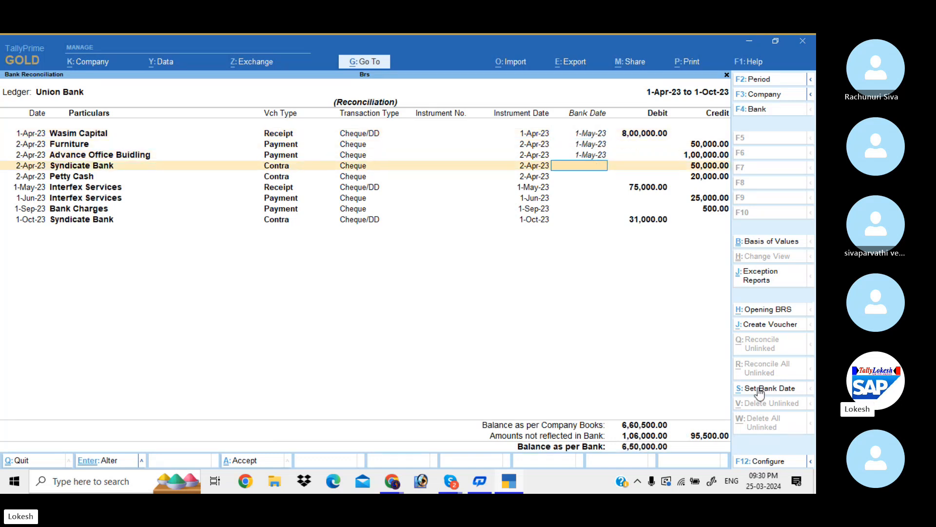
{"action": "type", "text": "1-5"}
{"action": "key", "text": "Return"}
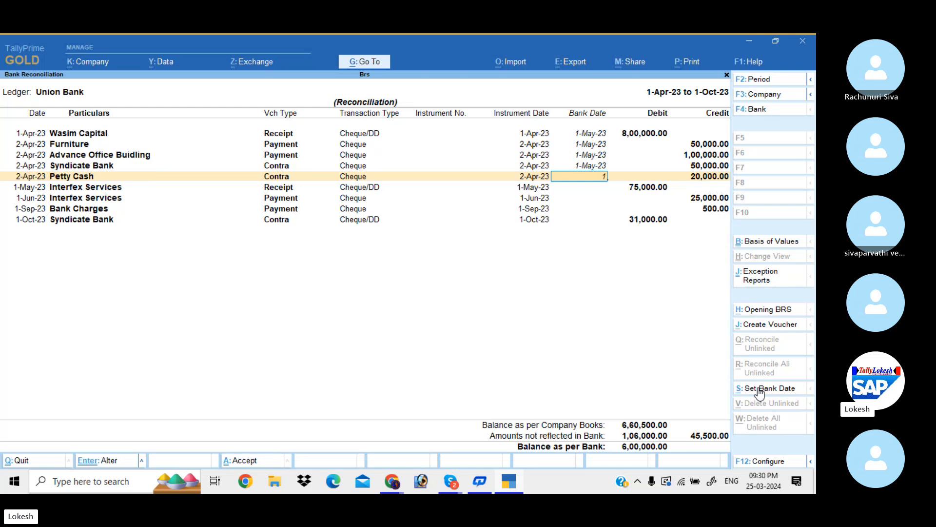
{"action": "type", "text": "1-5"}
{"action": "key", "text": "Return"}
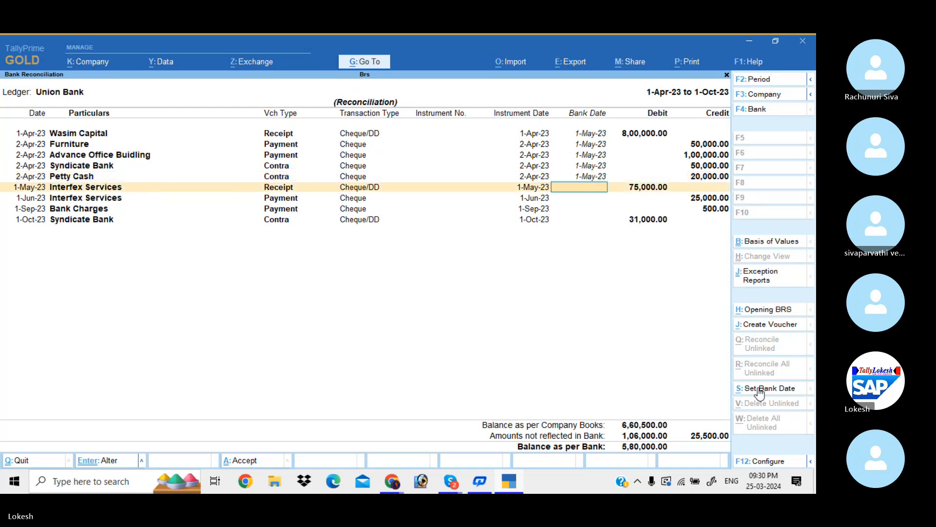
Set Union Bank's Interfex Services bank dates to 1-Jun-23 for the receipt and 1-Aug-23 for the payment.
{"action": "type", "text": "1-6"}
{"action": "key", "text": "Return"}
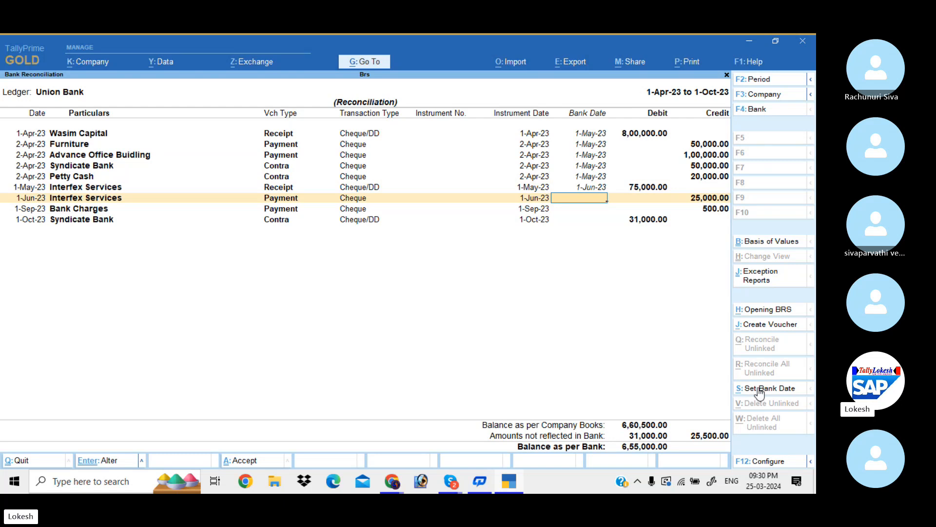
{"action": "type", "text": "1-8"}
{"action": "key", "text": "Return"}
Set bank dates of 1-Oct-23 for Bank Charges and 1-Nov-23 for the Syndicate Bank contra, and save Union Bank's reconciliation.
{"action": "type", "text": "1-"}
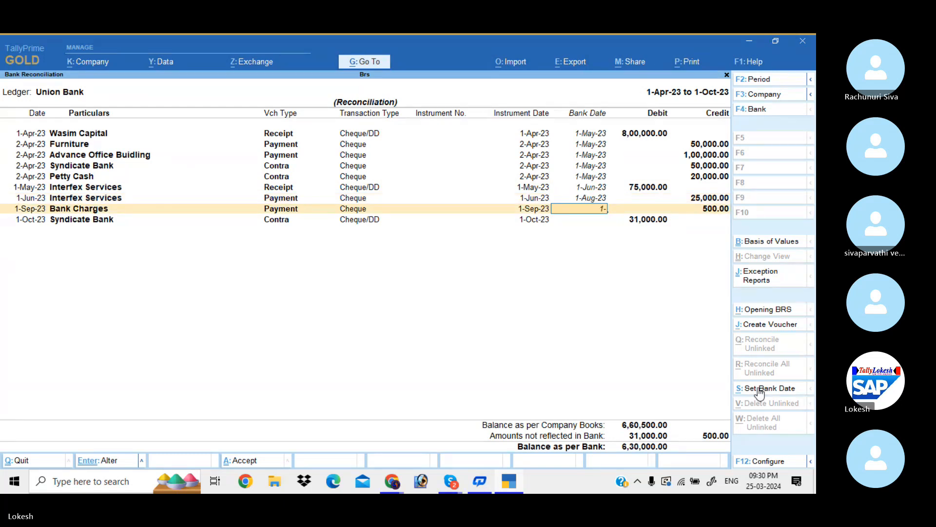
{"action": "type", "text": "10"}
{"action": "key", "text": "Return"}
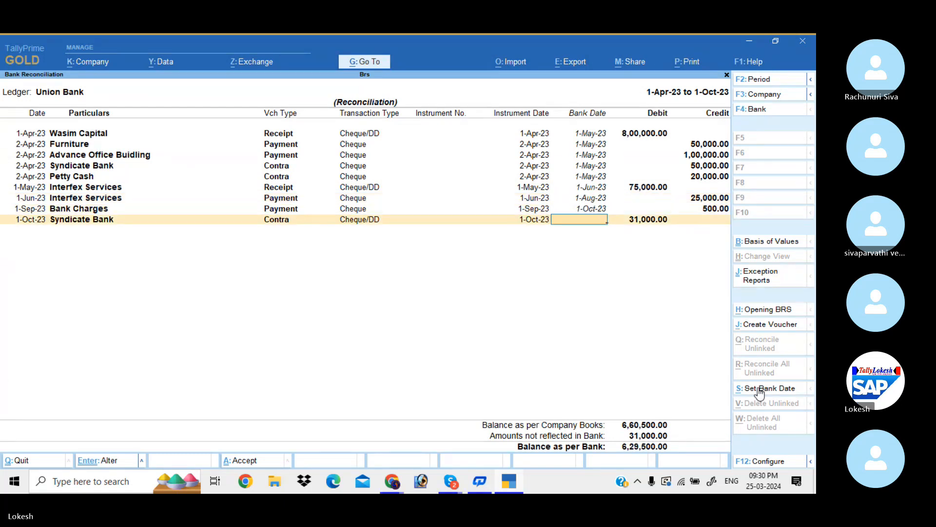
{"action": "type", "text": "1-10"}
{"action": "key", "text": "Return"}
{"action": "key", "text": "Return"}
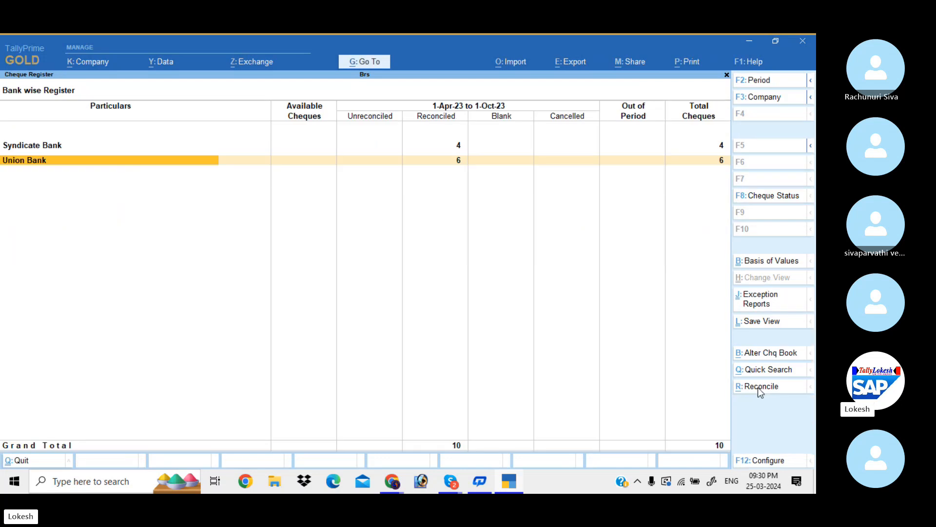
Open Union Bank's bank reconciliation to check its remaining entries, and quit it without saving changes.
{"action": "key", "text": "Escape"}
{"action": "key", "text": "Down"}
{"action": "key", "text": "Down"}
{"action": "key", "text": "Down"}
{"action": "key", "text": "Down"}
{"action": "key", "text": "Return"}
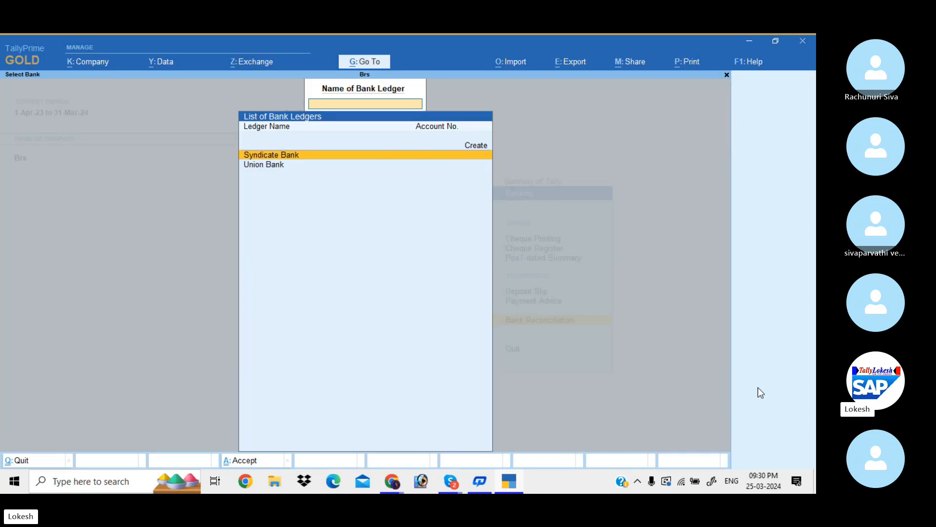
{"action": "key", "text": "Down"}
{"action": "key", "text": "Return"}
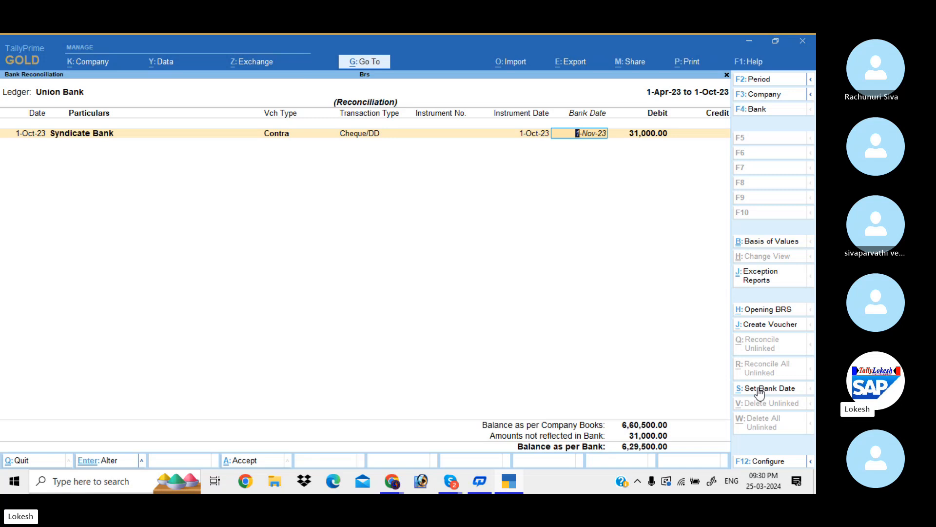
{"action": "key", "text": "BackSpace"}
{"action": "key", "text": "Escape"}
{"action": "key", "text": "Return"}
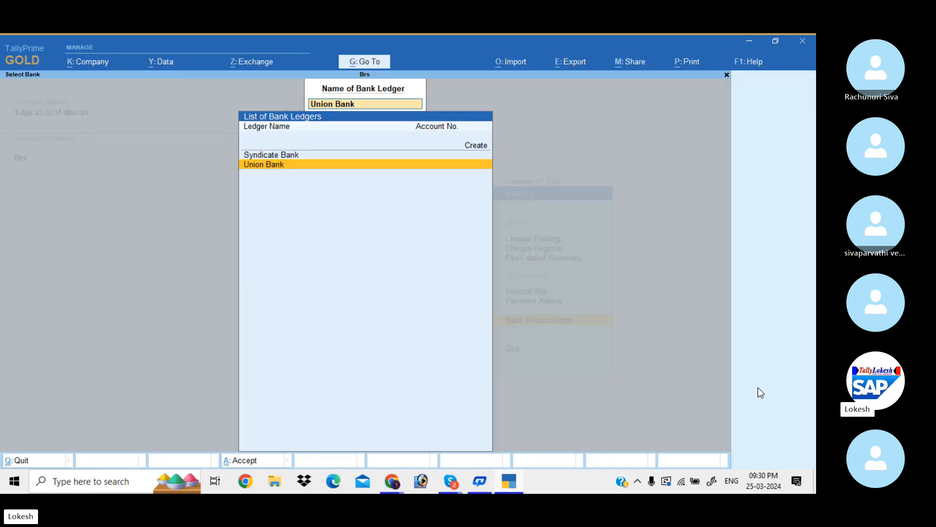
Check the remaining entries in Syndicate Bank's bank reconciliation, quit it, and return to the Gateway of Tally.
{"action": "key", "text": "Up"}
{"action": "key", "text": "Return"}
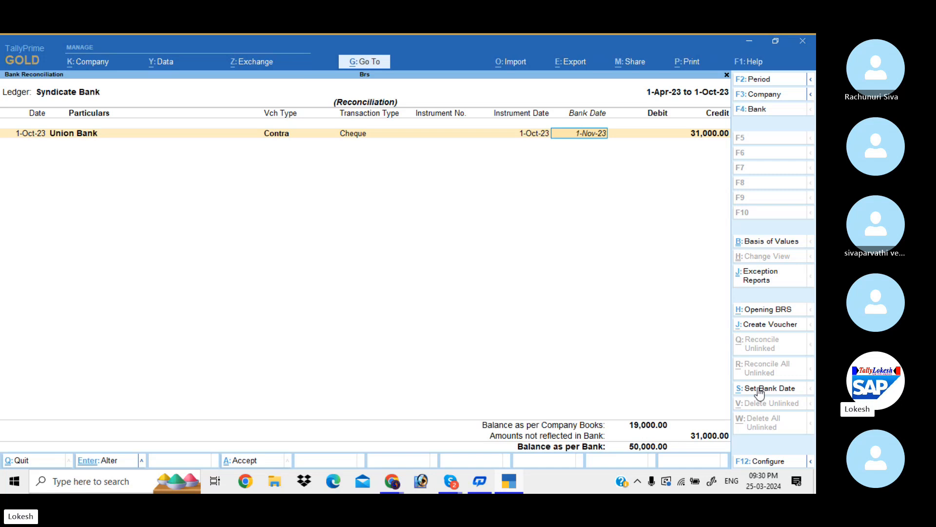
{"action": "key", "text": "Escape"}
{"action": "key", "text": "Escape"}
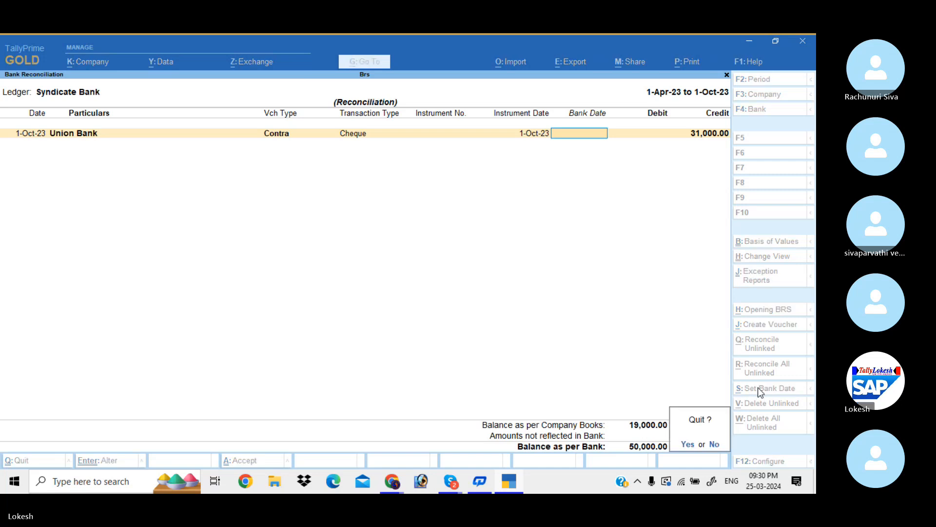
{"action": "key", "text": "y"}
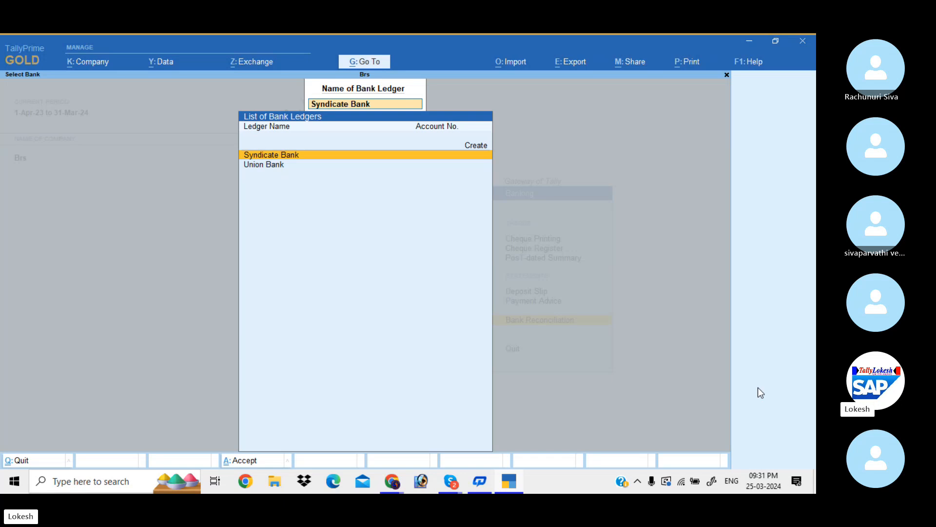
{"action": "key", "text": "Escape"}
{"action": "key", "text": "Escape"}
{"action": "key", "text": "Escape"}
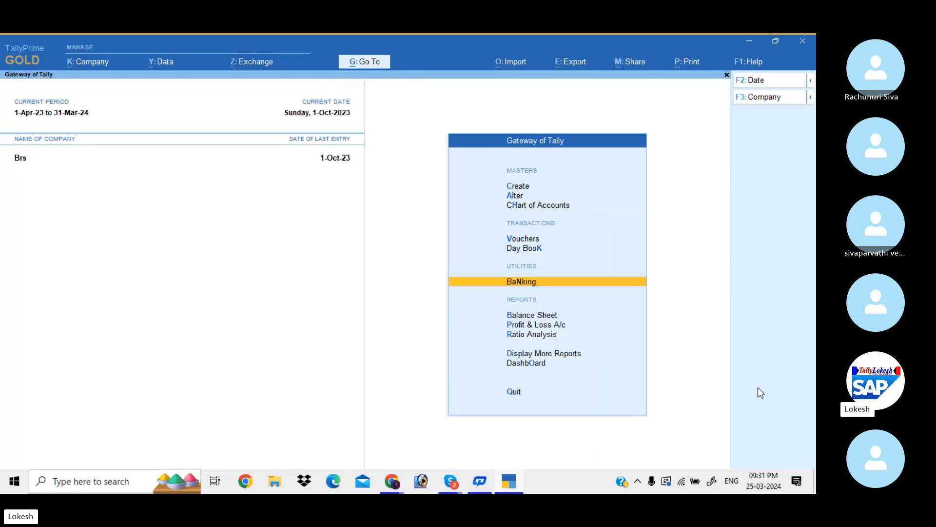
{"action": "key", "text": "Escape"}
{"action": "key", "text": "Escape"}
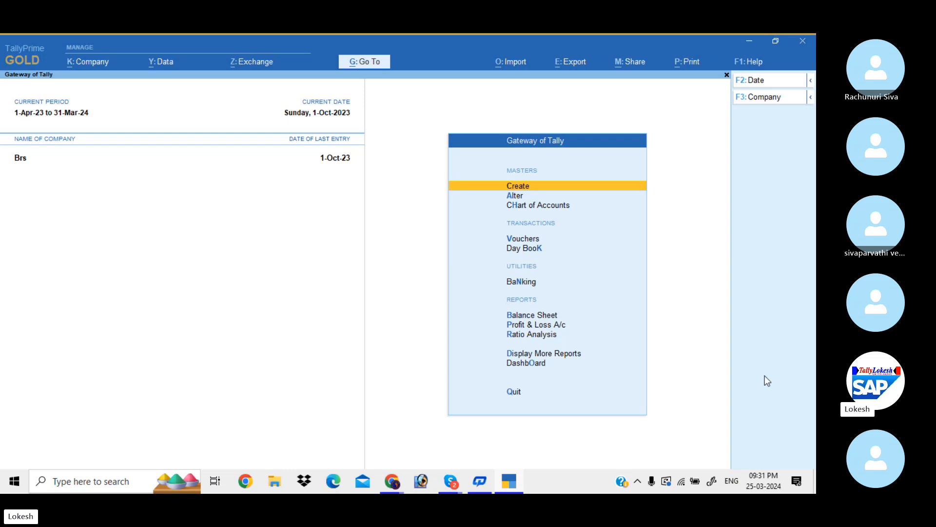
Search the company list for "lo" and load the second of the two companies named Lokesh Pvt Ltd.
{"action": "left_click", "coordinate": [766, 99]}
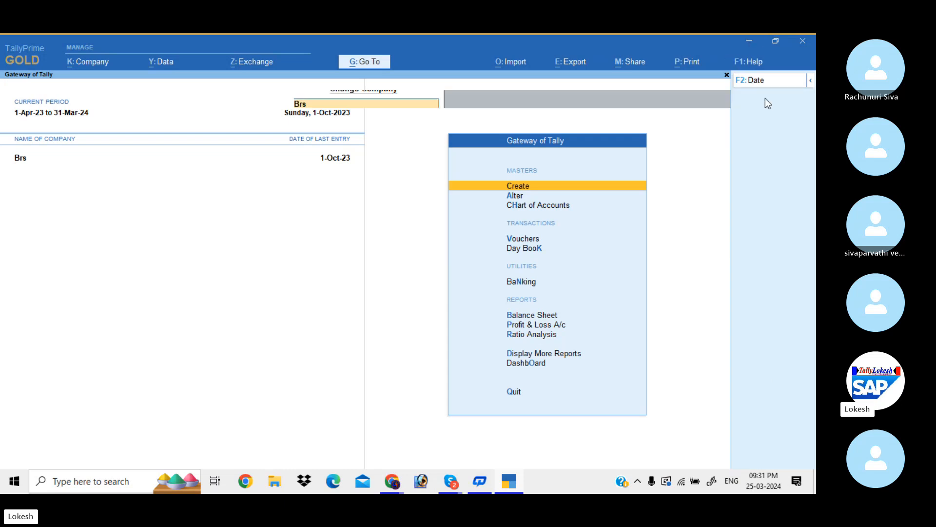
{"action": "key", "text": "Up"}
{"action": "key", "text": "Return"}
{"action": "key", "text": "Down"}
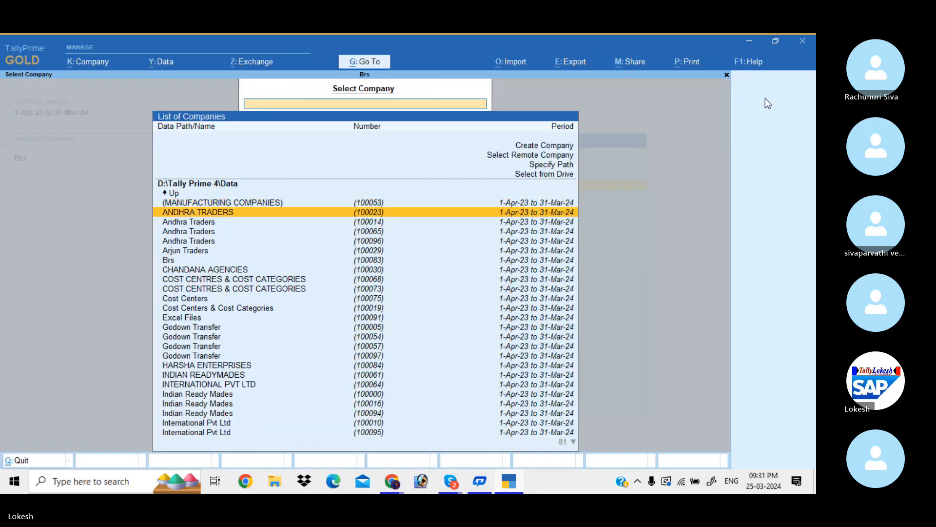
{"action": "type", "text": "lo"}
{"action": "key", "text": "Down"}
{"action": "key", "text": "Down"}
{"action": "key", "text": "Down"}
{"action": "key", "text": "Down"}
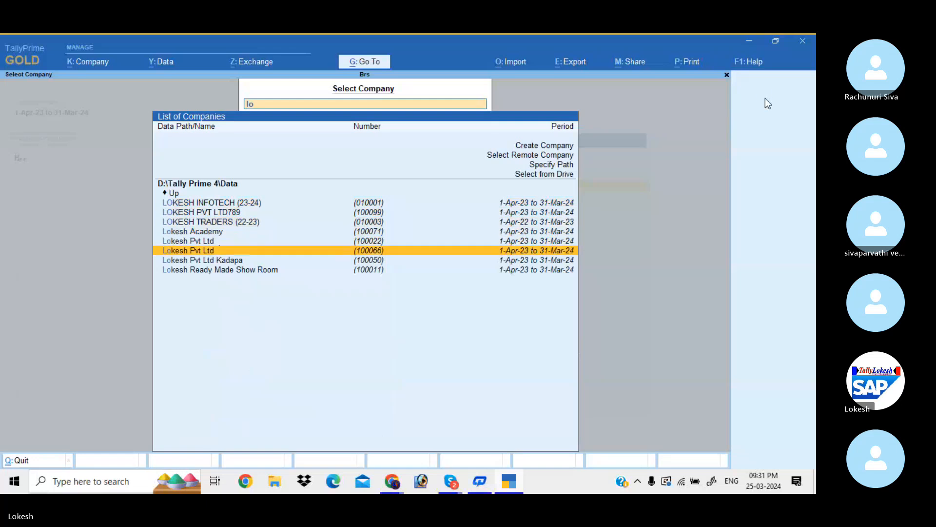
{"action": "key", "text": "Return"}
Open voucher entry for Lokesh Pvt Ltd and switch to a Purchase voucher.
{"action": "key", "text": "Down"}
{"action": "key", "text": "Down"}
{"action": "key", "text": "Down"}
{"action": "key", "text": "Down"}
{"action": "key", "text": "Up"}
{"action": "key", "text": "Return"}
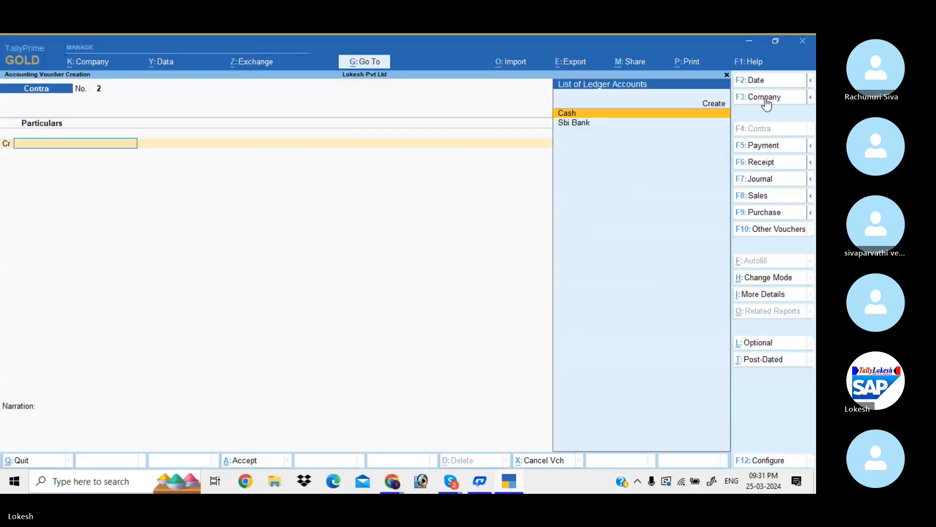
{"action": "left_click", "coordinate": [787, 214]}
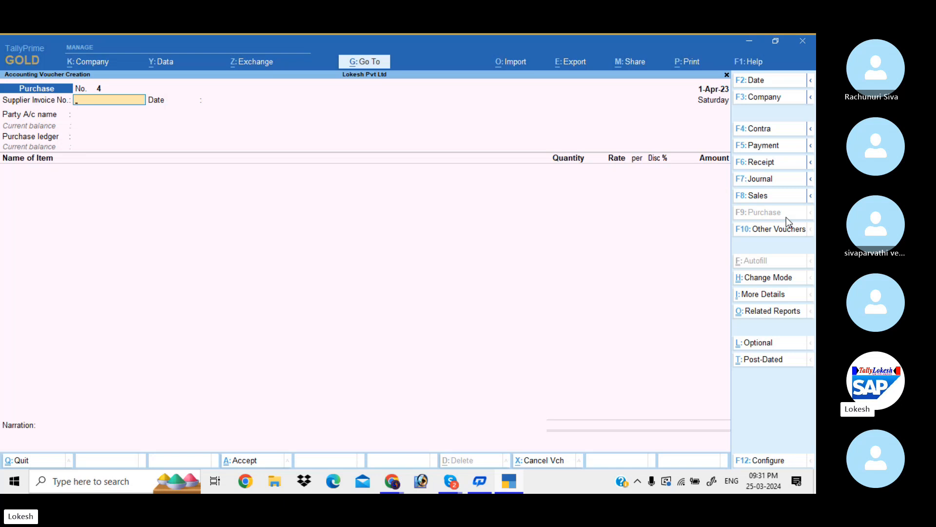
Choose Cash as the party account and Purchase as the purchase ledger, leaving the supplier invoice and receipt details blank.
{"action": "key", "text": "Return"}
{"action": "key", "text": "Return"}
{"action": "key", "text": "Down"}
{"action": "key", "text": "Return"}
{"action": "key", "text": "Return"}
{"action": "key", "text": "Return"}
{"action": "key", "text": "Return"}
{"action": "key", "text": "Return"}
{"action": "key", "text": "Return"}
{"action": "key", "text": "Return"}
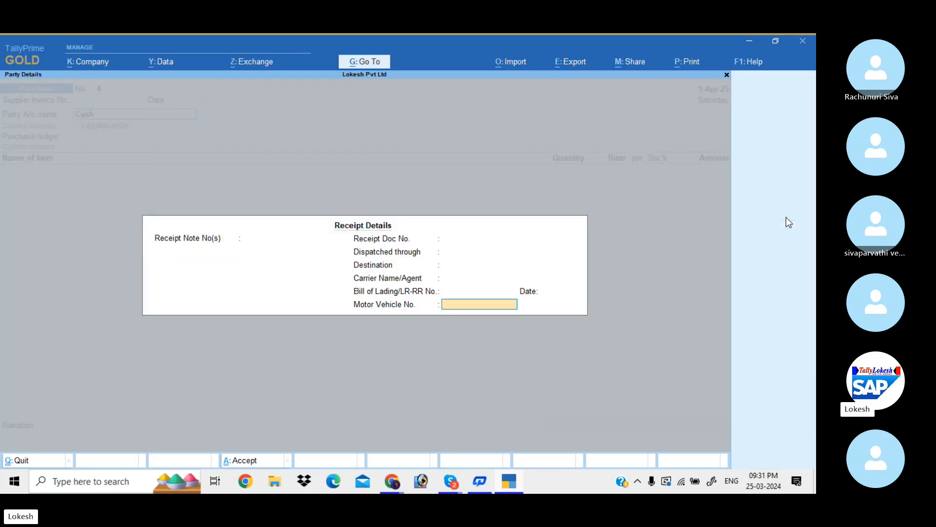
{"action": "key", "text": "Return"}
{"action": "key", "text": "Return"}
{"action": "key", "text": "Return"}
{"action": "key", "text": "Return"}
{"action": "key", "text": "Return"}
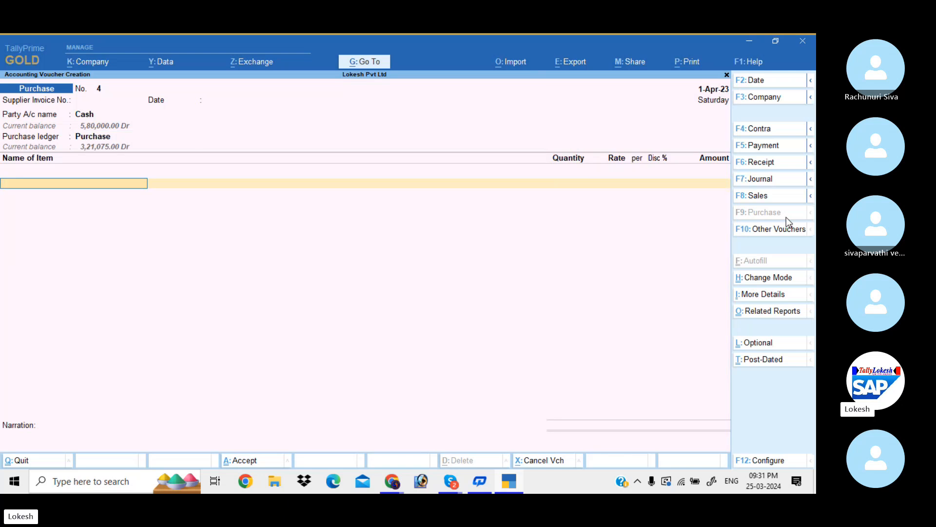
Add Apple to the purchase voucher with a quantity of 100 nos at a rate of 750.
{"action": "key", "text": "Return"}
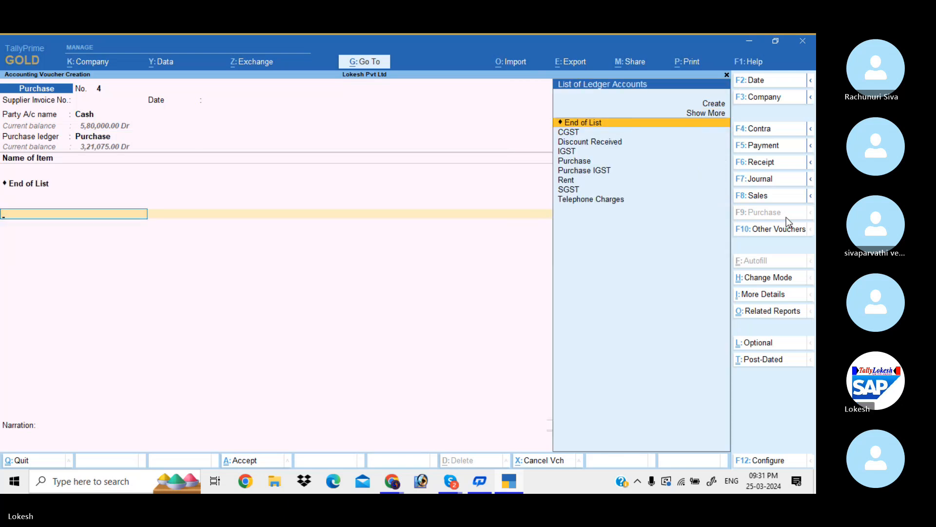
{"action": "key", "text": "BackSpace"}
{"action": "key", "text": "Down"}
{"action": "key", "text": "Return"}
{"action": "type", "text": "1"}
{"action": "key", "text": "Return"}
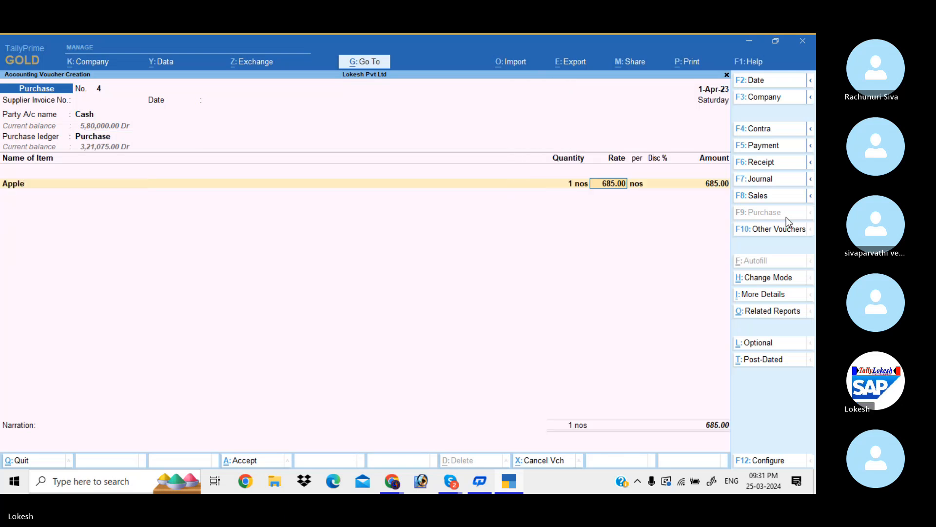
{"action": "key", "text": "BackSpace"}
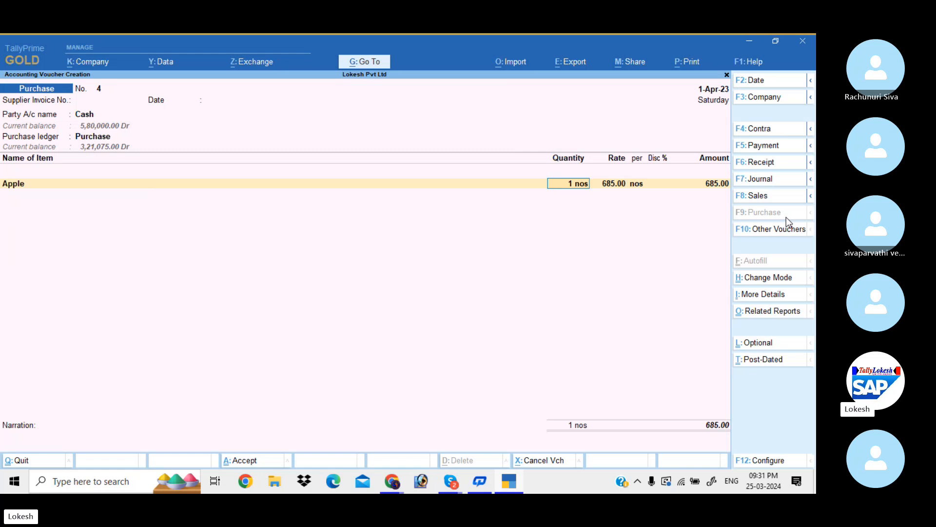
{"action": "type", "text": "100"}
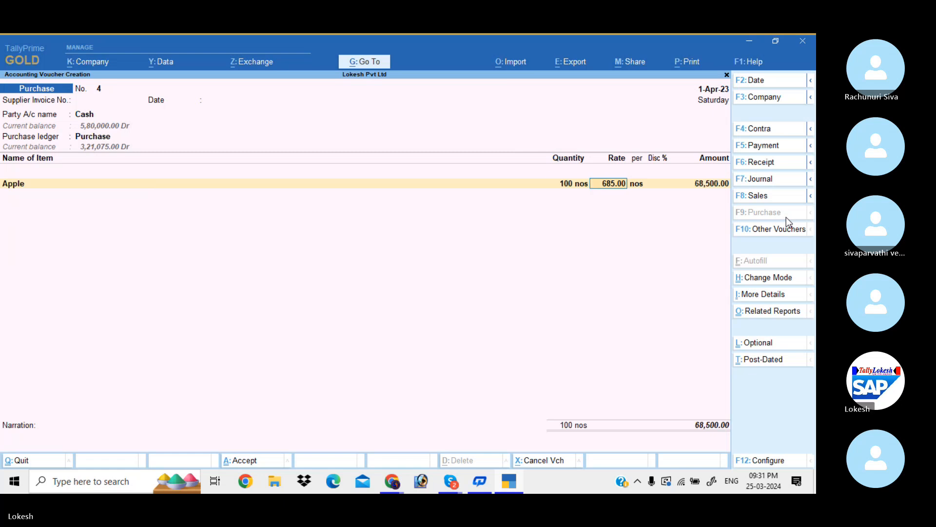
{"action": "type", "text": "750"}
{"action": "key", "text": "Return"}
{"action": "key", "text": "Return"}
Add Asus as the second item with a quantity of 10 nos, clearing its rate and leaving the amount blank.
{"action": "key", "text": "Down"}
{"action": "key", "text": "Down"}
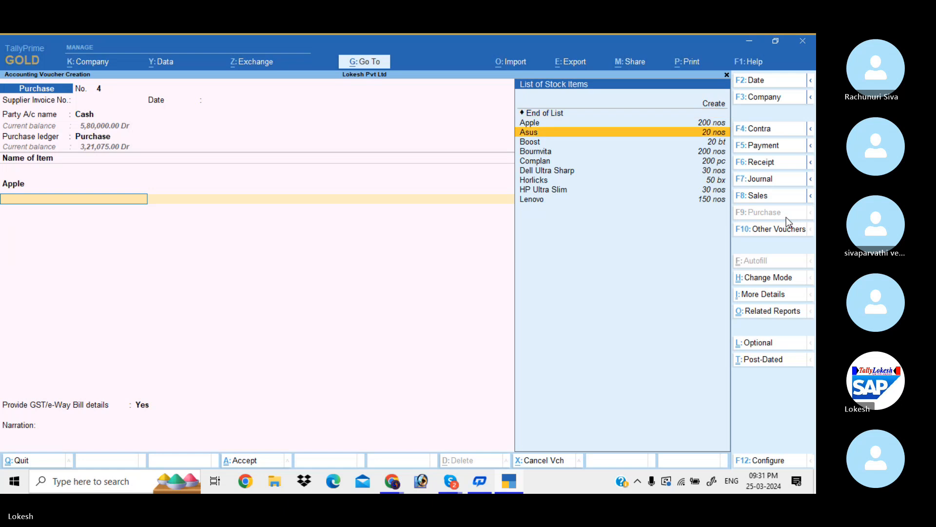
{"action": "key", "text": "Return"}
{"action": "type", "text": "10"}
{"action": "key", "text": "Return"}
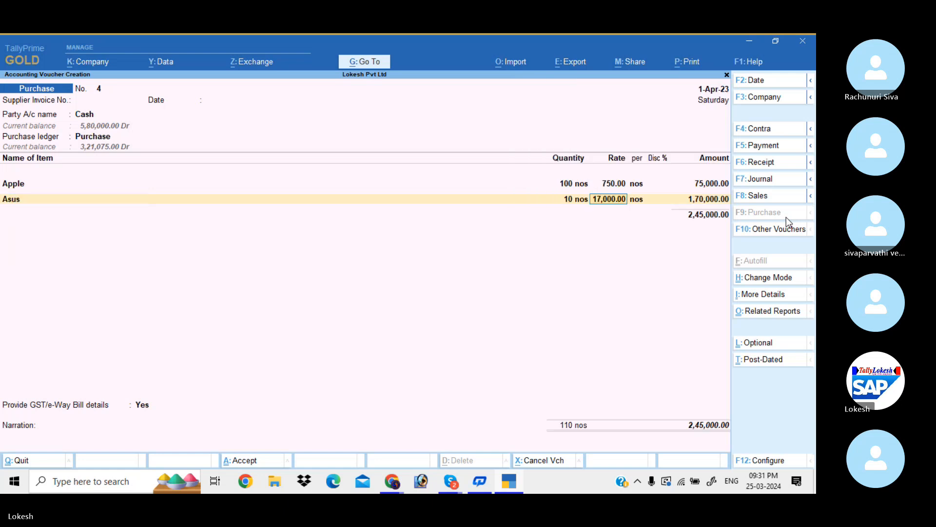
{"action": "key", "text": "BackSpace"}
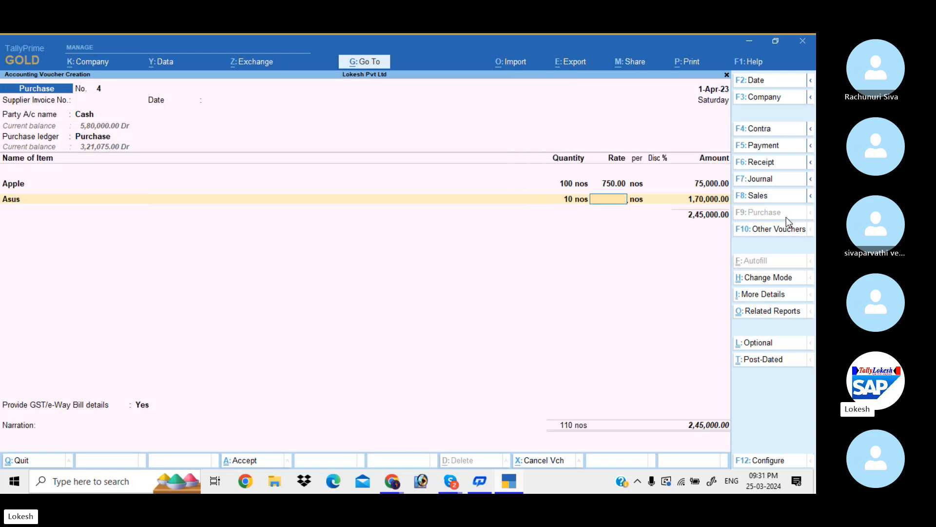
{"action": "key", "text": "Return"}
{"action": "key", "text": "Return"}
{"action": "key", "text": "Return"}
{"action": "key", "text": "Return"}
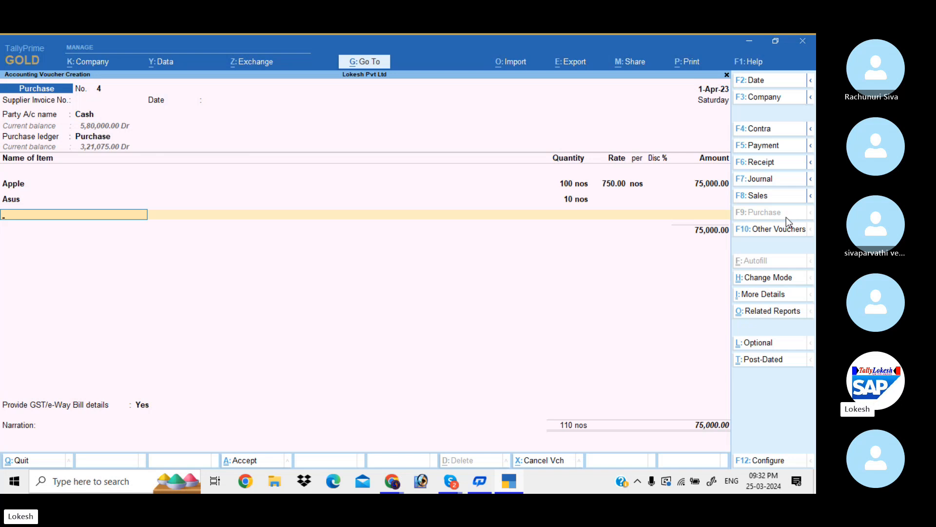
End the item list and set Provide GST/e-Way Bill details to No.
{"action": "key", "text": "Return"}
{"action": "key", "text": "Down"}
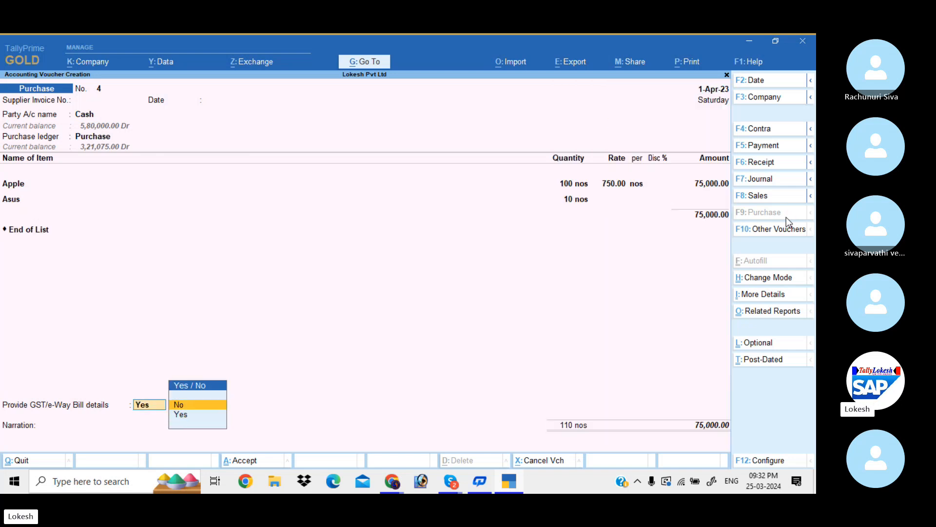
{"action": "key", "text": "Return"}
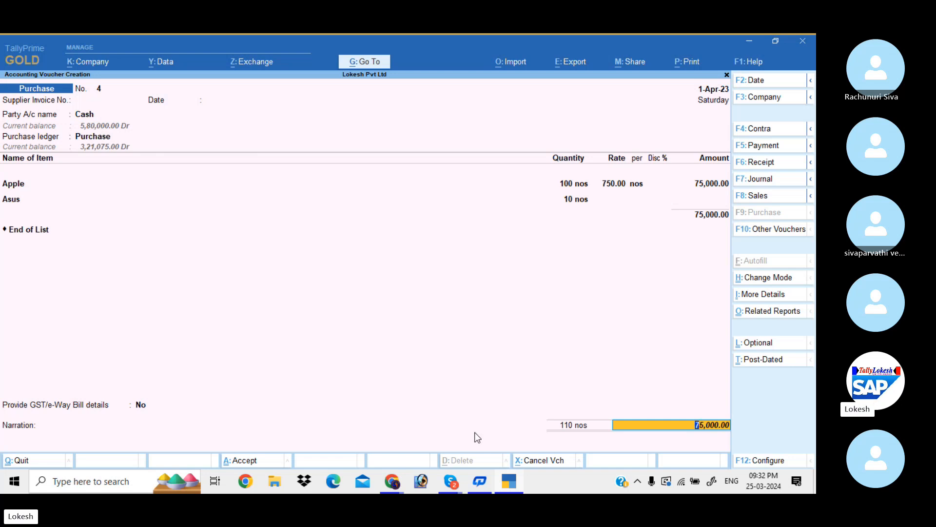
Switch to the Skype call window.
{"action": "mouse_move", "coordinate": [463, 476]}
{"action": "left_click", "coordinate": [452, 441]}
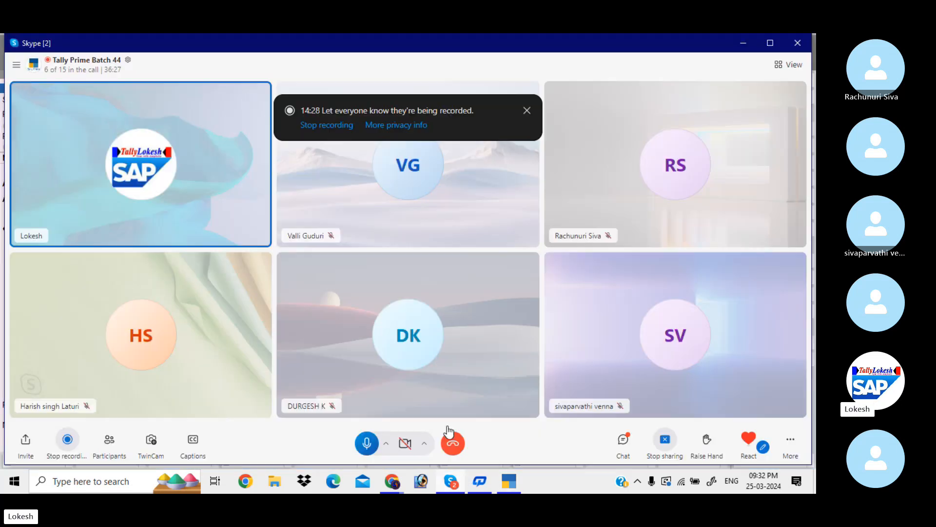